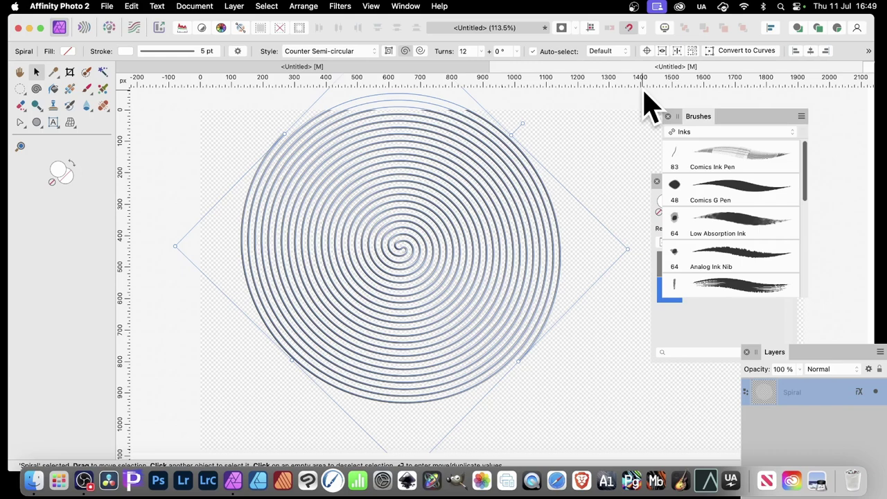
Step: Delete the selected dense spiral so the canvas has no layers left
key(Delete)
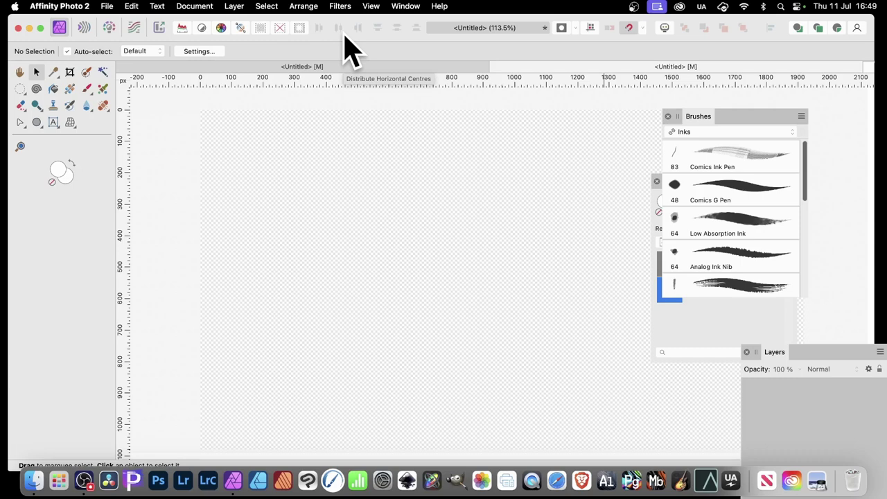
Step: Draw a large five-turn spiral with the Spiral Tool and move it toward the canvas centre
click(36, 89)
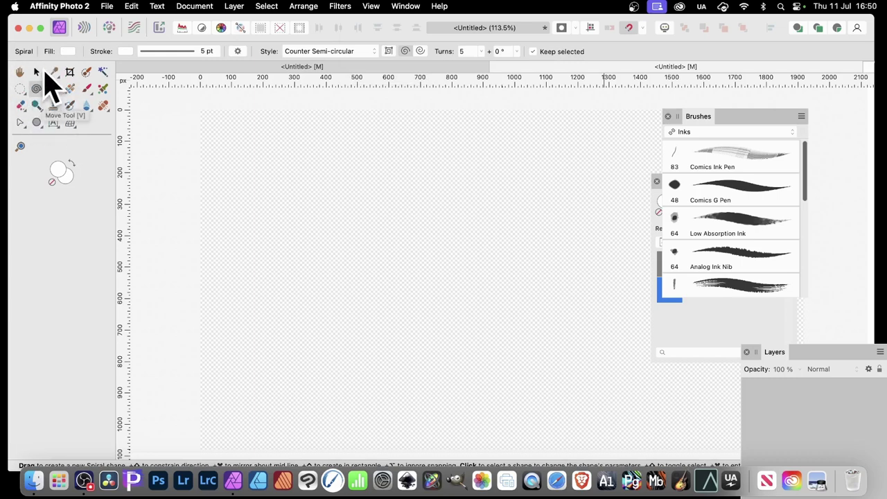
click(37, 123)
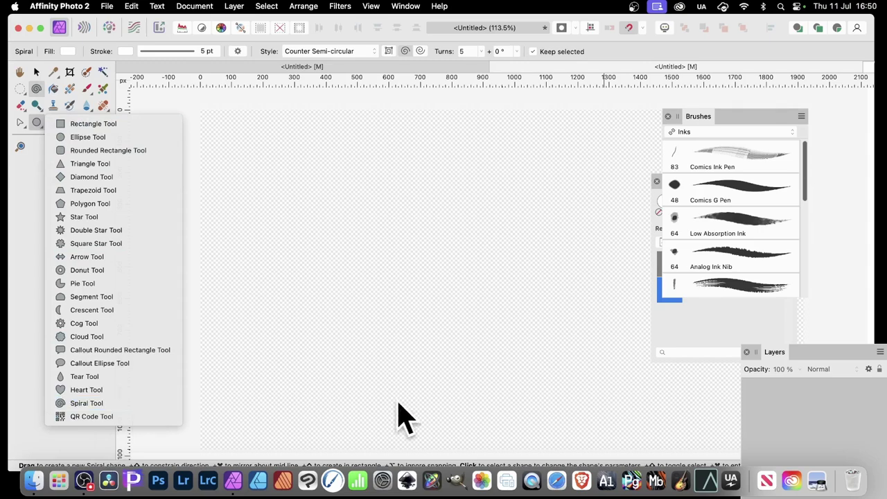
click(268, 435)
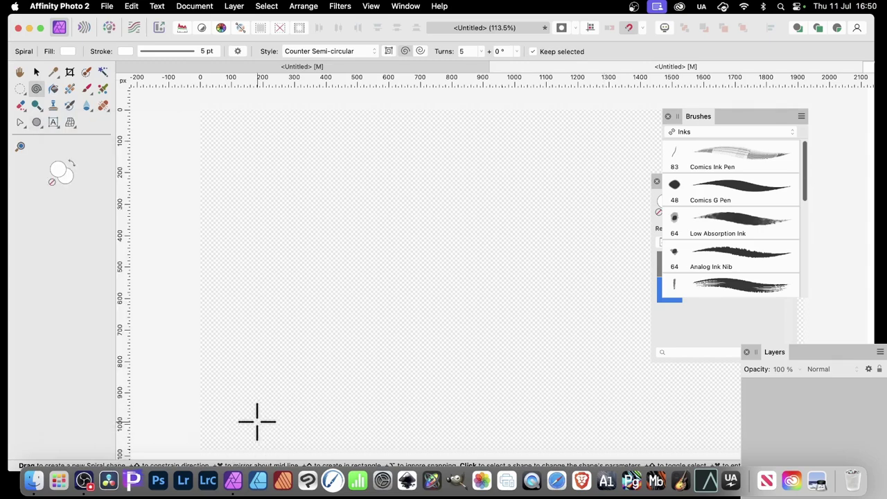
drag(359, 233, 471, 311)
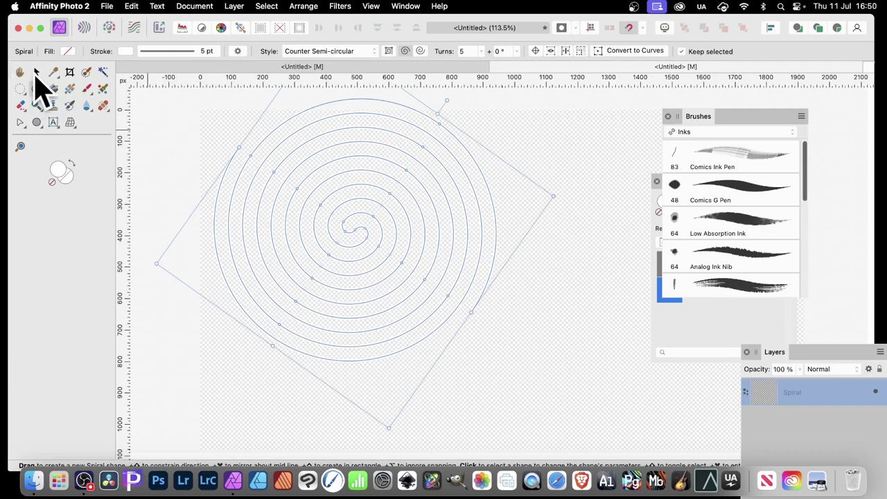
click(36, 72)
drag(377, 228, 428, 280)
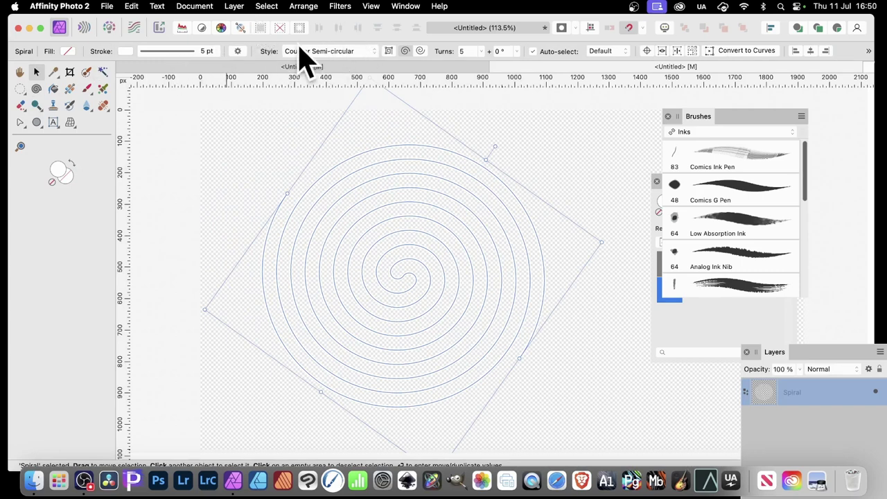
Step: Set the spiral's stroke to solid red using the HSL colour wheel
click(126, 51)
click(179, 65)
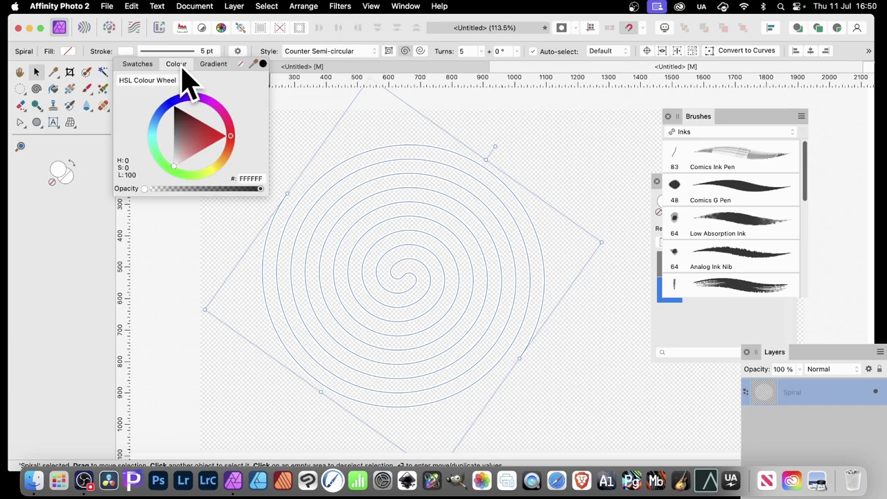
click(215, 141)
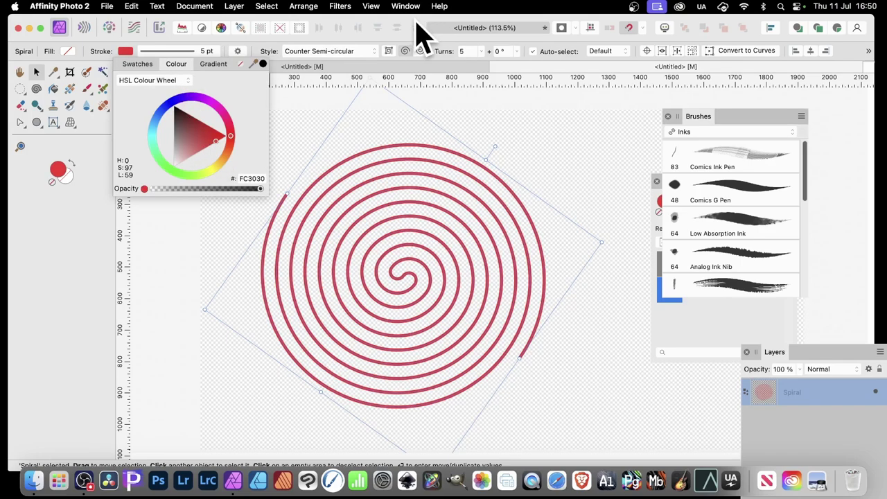
click(219, 64)
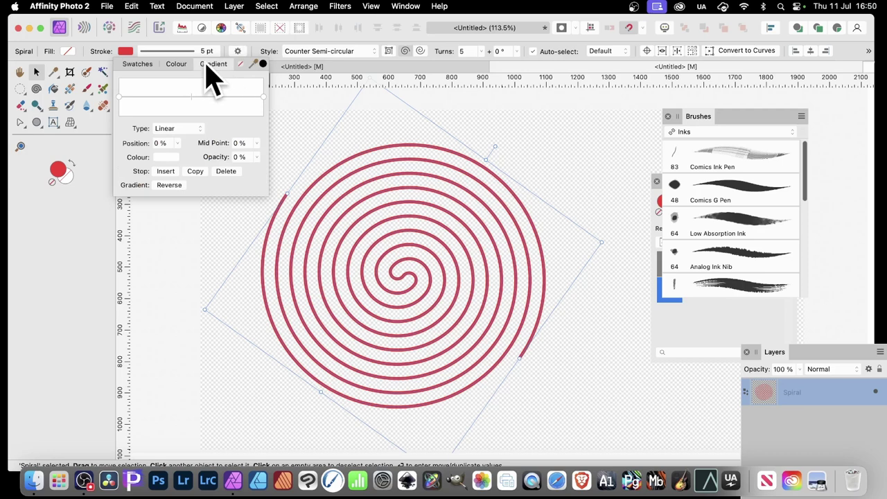
click(177, 65)
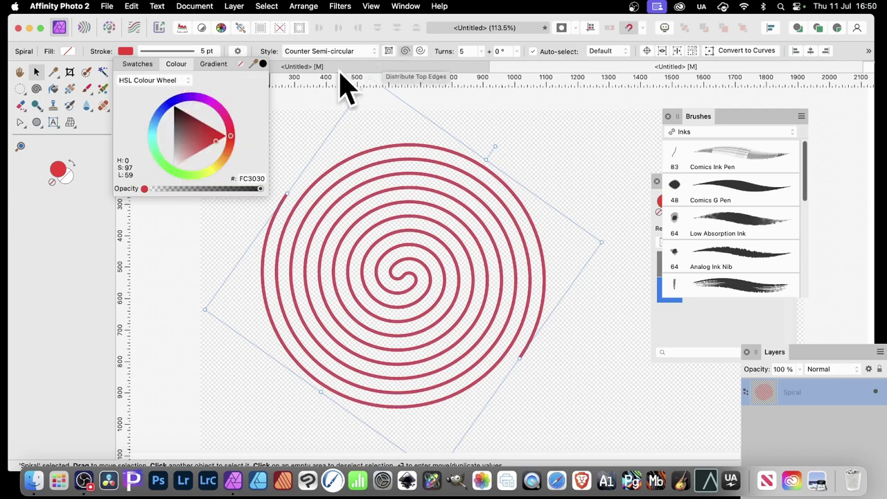
Step: Keep the Counter Semi-circular style and raise the spiral from 5 to 8 turns
click(350, 52)
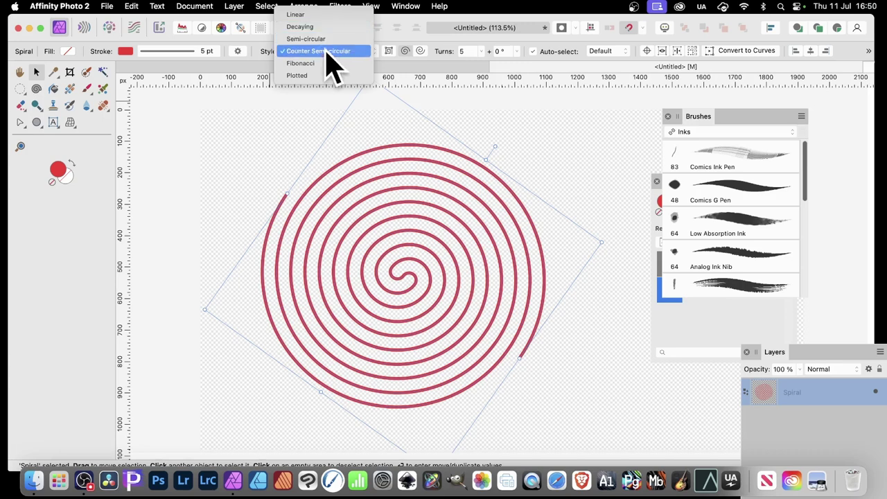
click(331, 55)
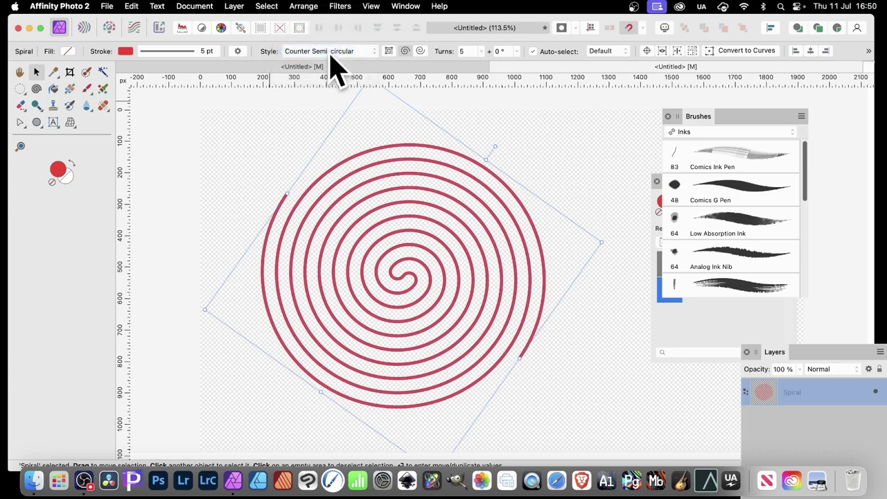
click(481, 53)
drag(488, 67, 497, 67)
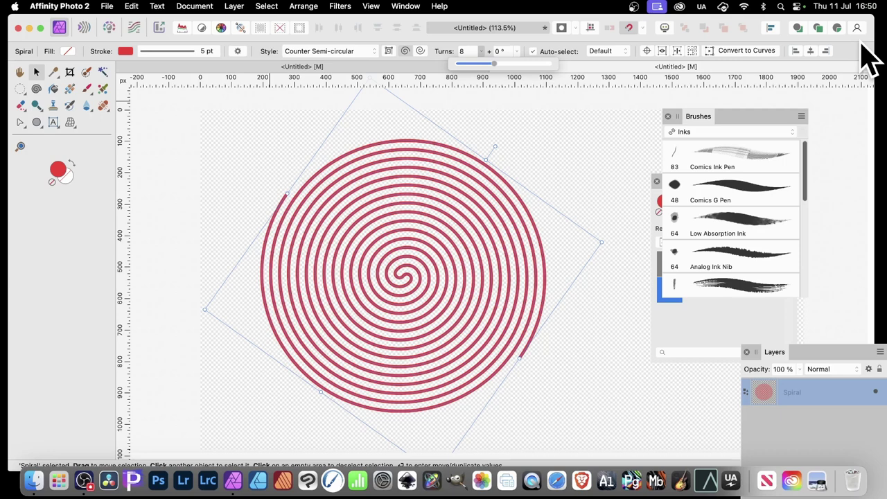
click(193, 52)
click(194, 52)
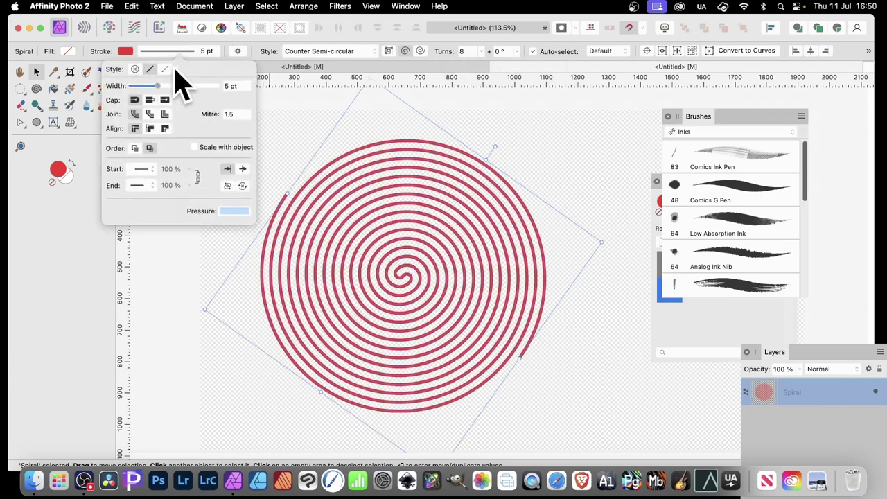
click(167, 70)
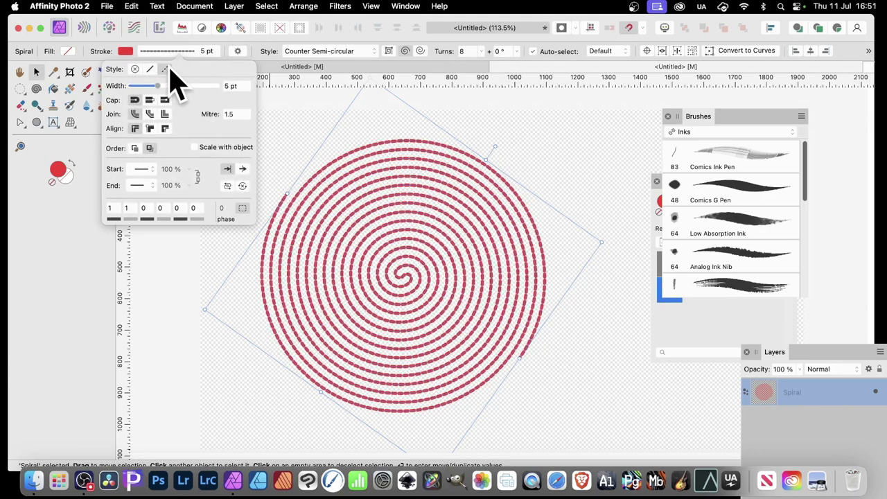
click(150, 69)
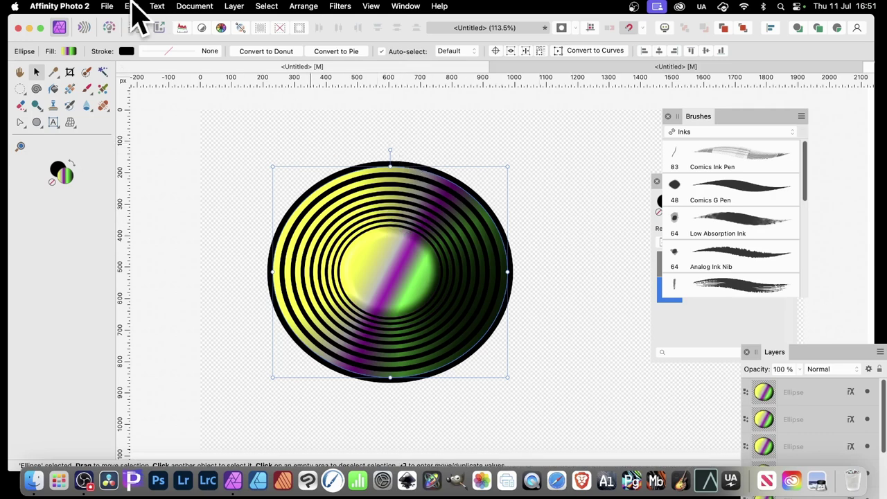
click(108, 6)
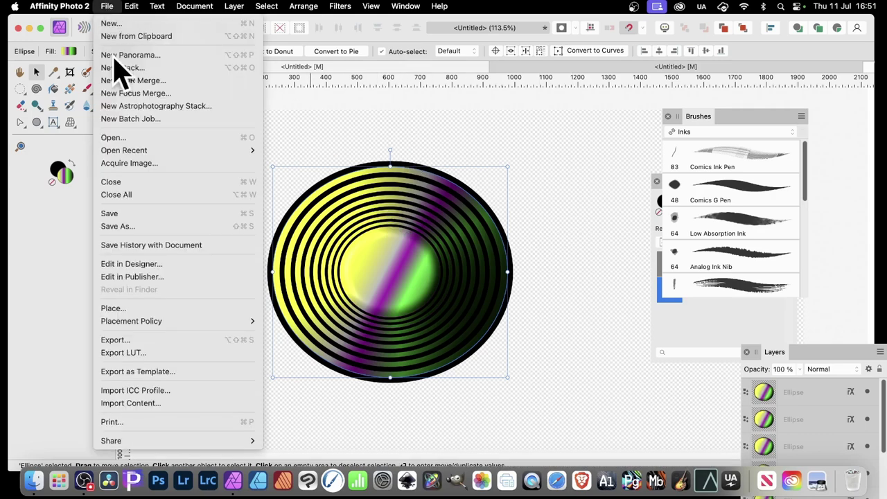
click(157, 339)
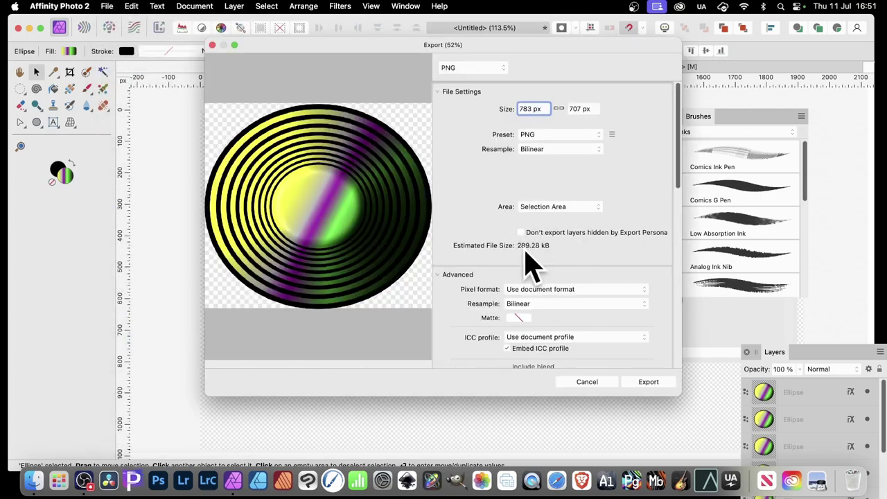
click(534, 209)
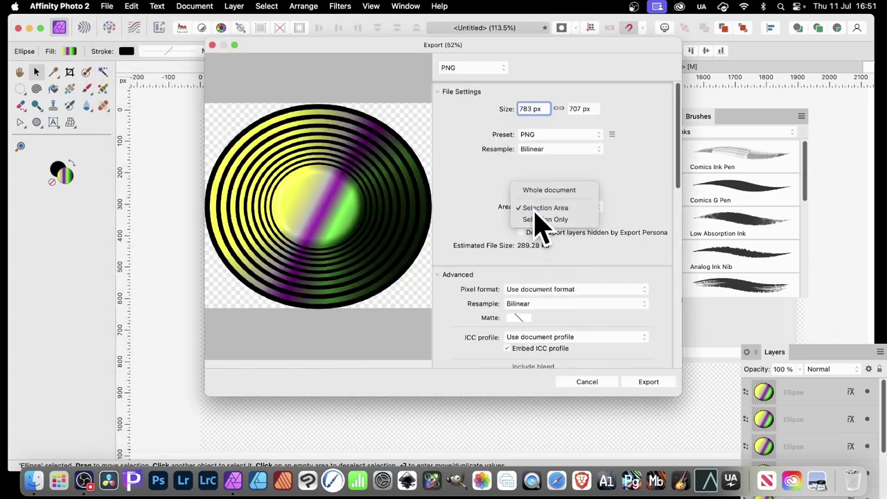
click(541, 208)
click(582, 383)
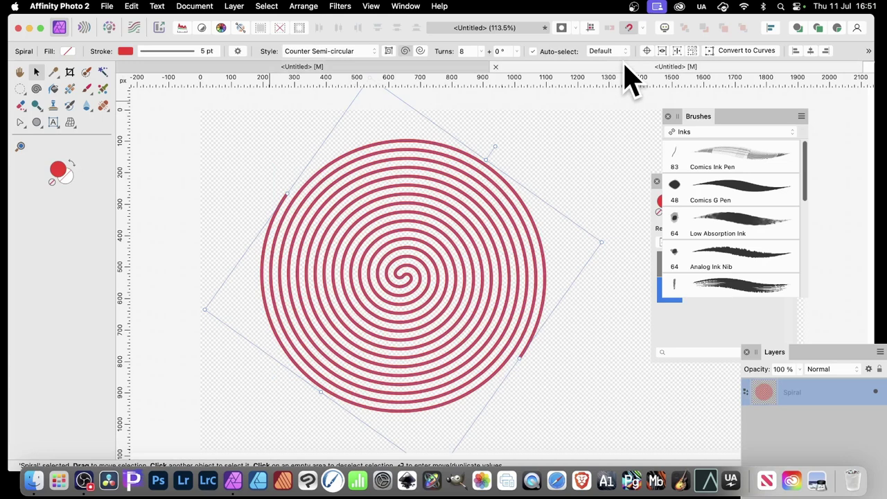
Step: Apply the red-yellow-blue gradient swatch to the spiral's stroke instead of solid red
click(128, 55)
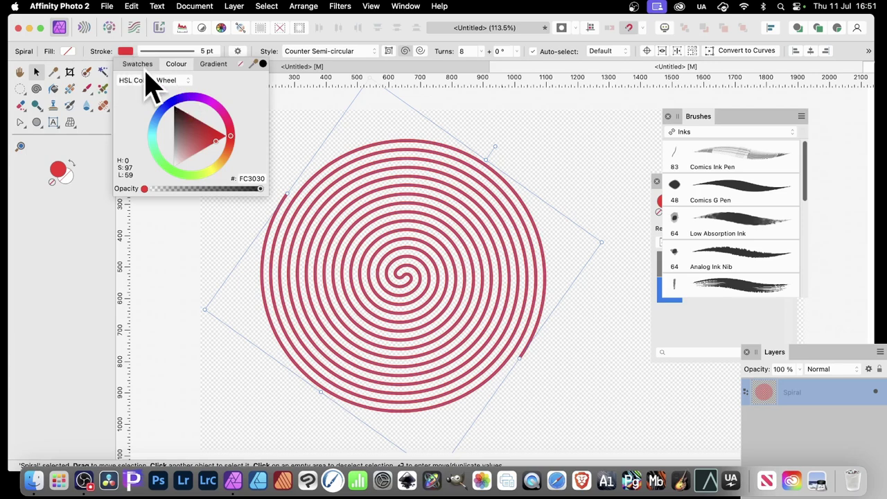
click(145, 66)
click(164, 142)
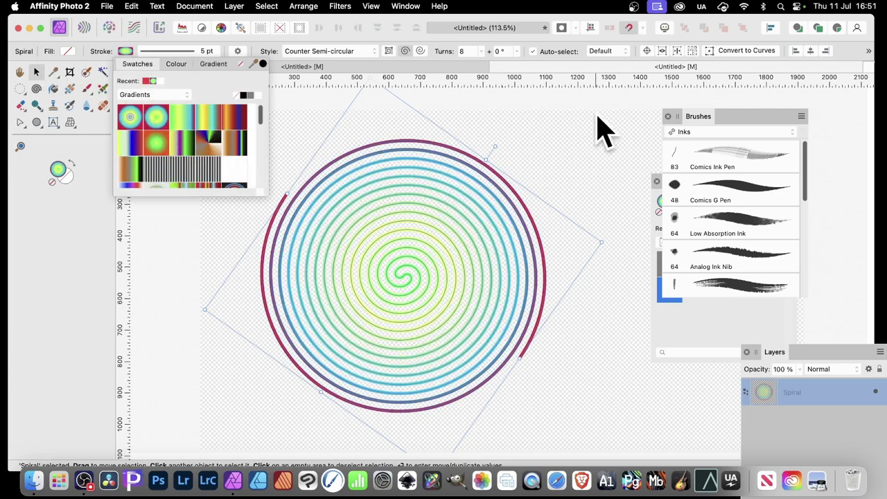
click(217, 139)
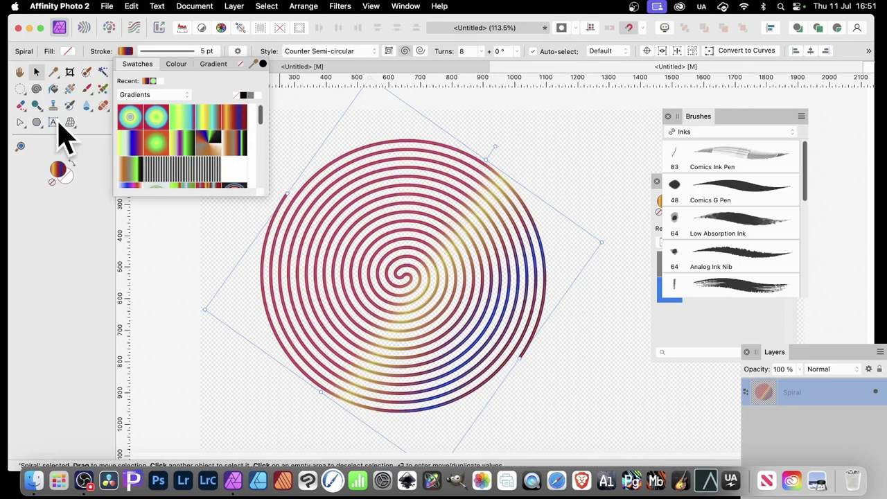
click(70, 89)
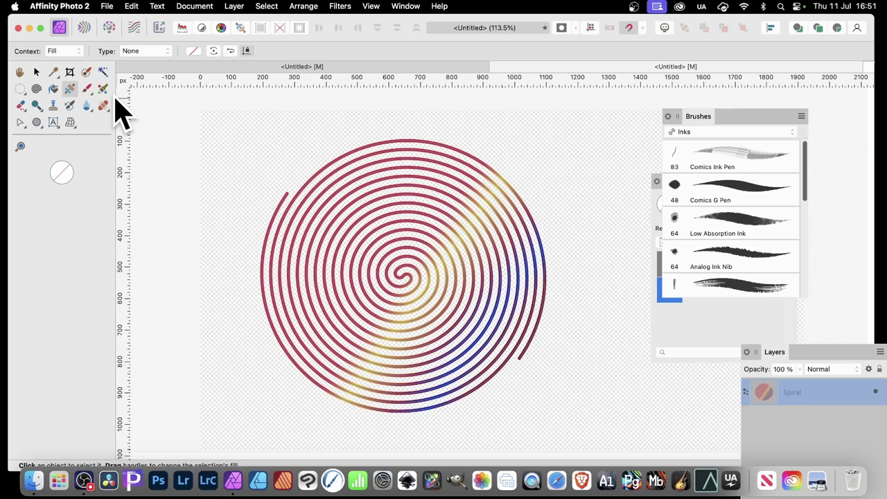
Step: Set the Gradient Tool context to Stroke and fill it with 1.png as a bitmap
click(60, 51)
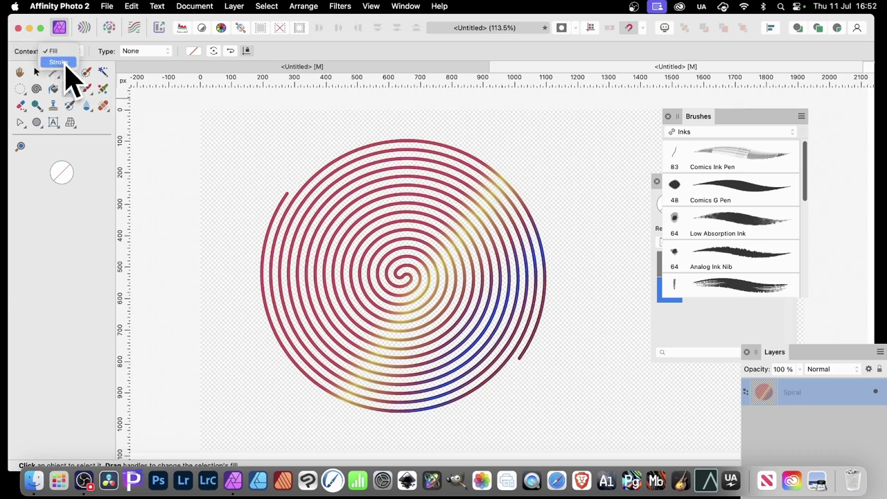
click(61, 63)
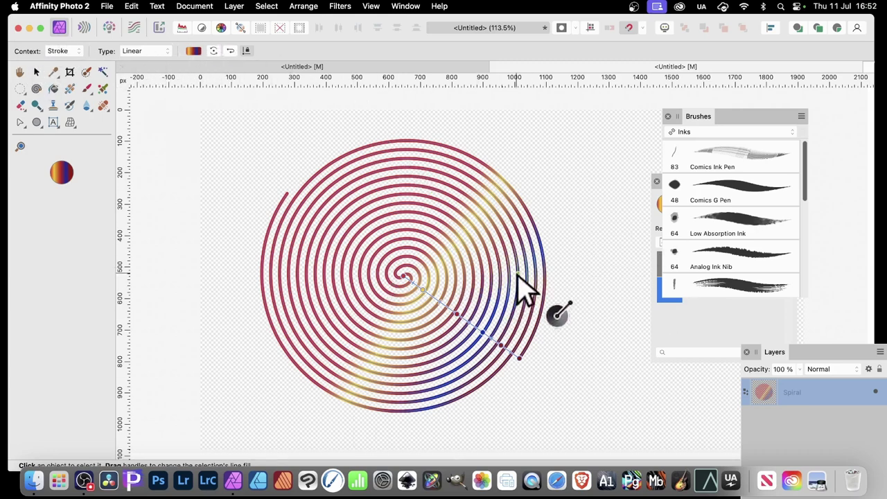
click(154, 50)
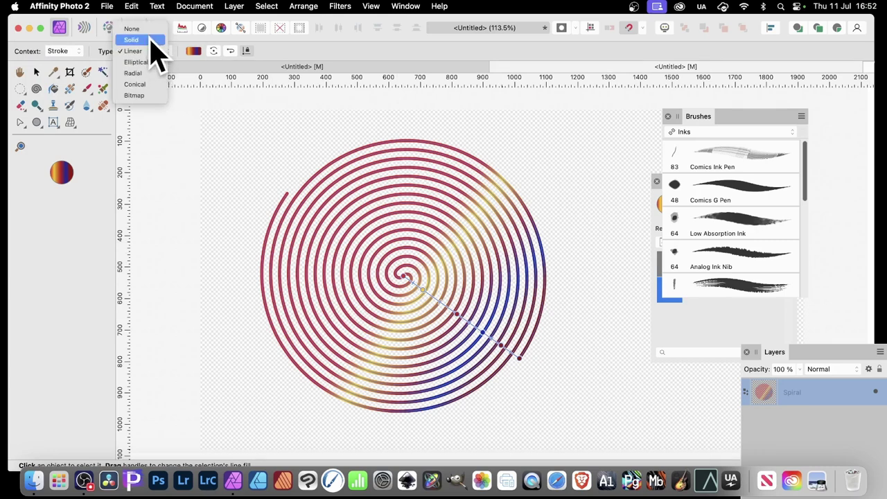
click(156, 97)
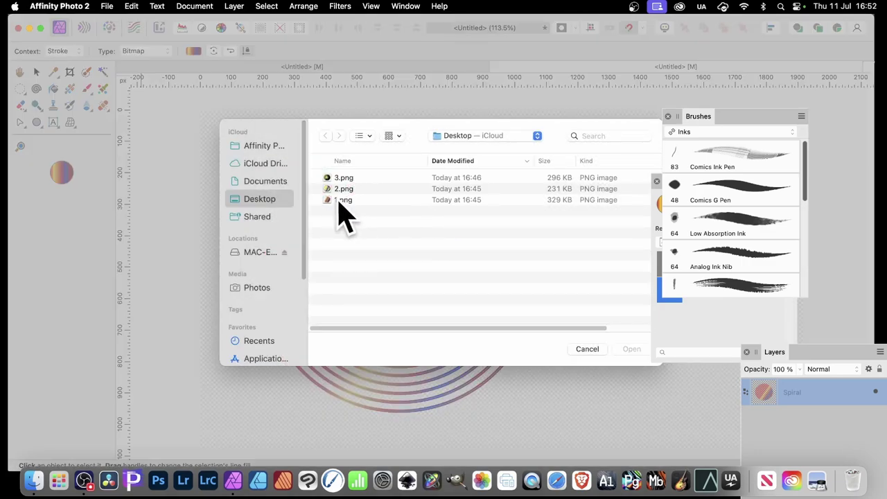
click(340, 200)
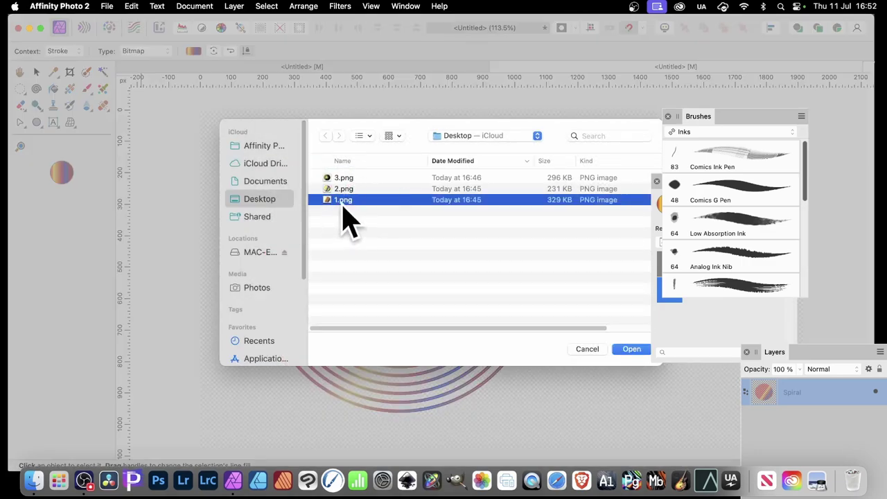
click(627, 350)
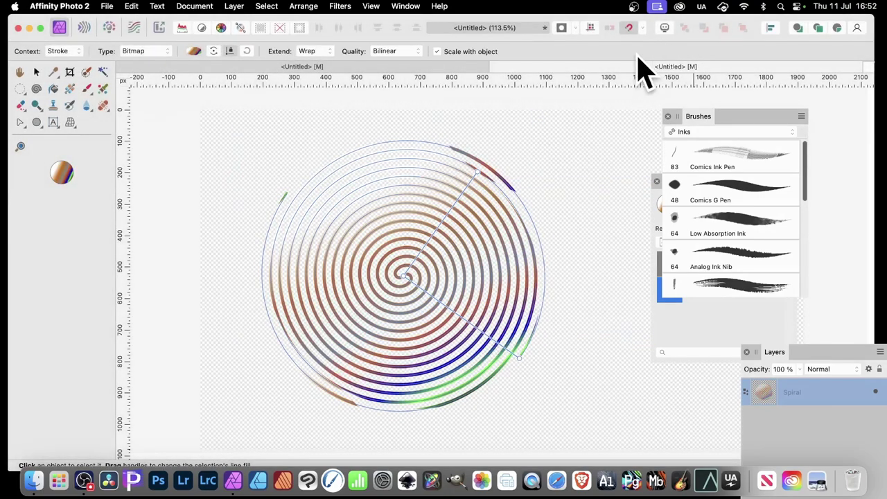
click(70, 88)
Step: Drag the stroke bitmap's end handle toward the centre to repeat the texture, and float the Layers panel
click(70, 52)
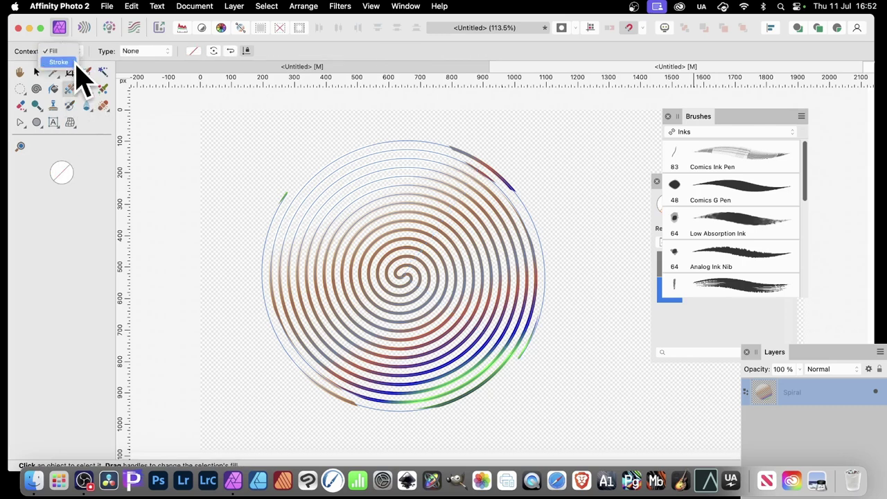
click(75, 63)
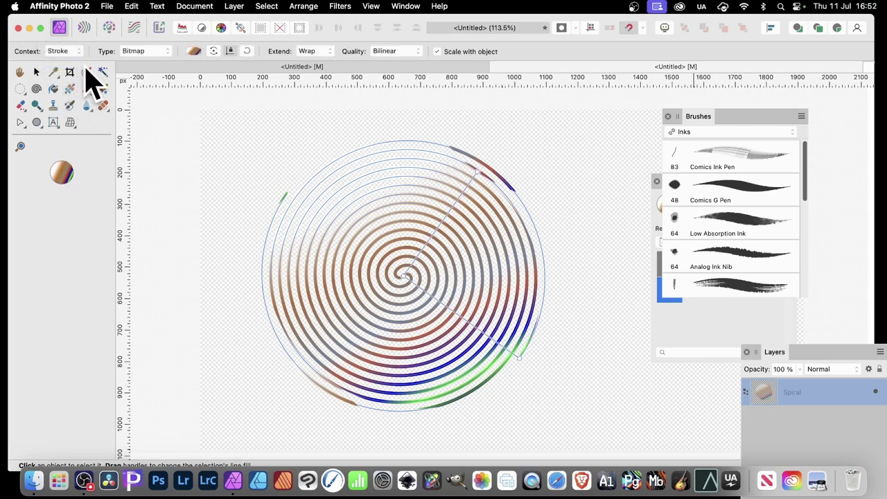
mouse_move(478, 174)
mouse_down()
mouse_move(402, 267)
mouse_move(422, 263)
mouse_up()
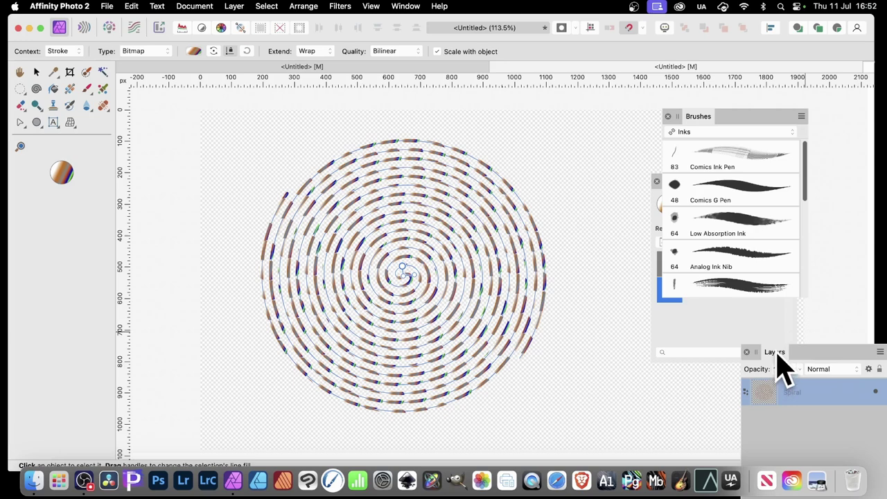
mouse_move(775, 354)
mouse_down()
mouse_move(566, 147)
mouse_move(599, 136)
mouse_up()
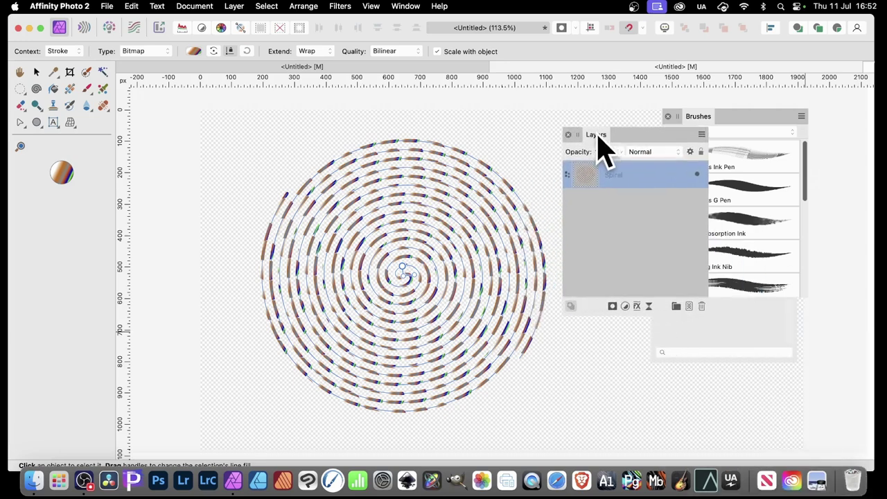
Step: Add a 3D layer effect to the spiral with a larger radius, leaving Bevel/Emboss off
click(638, 307)
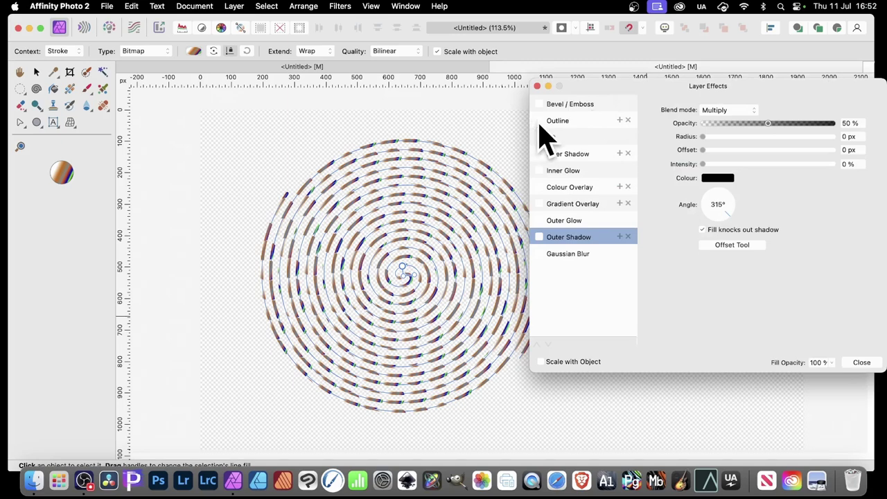
click(542, 104)
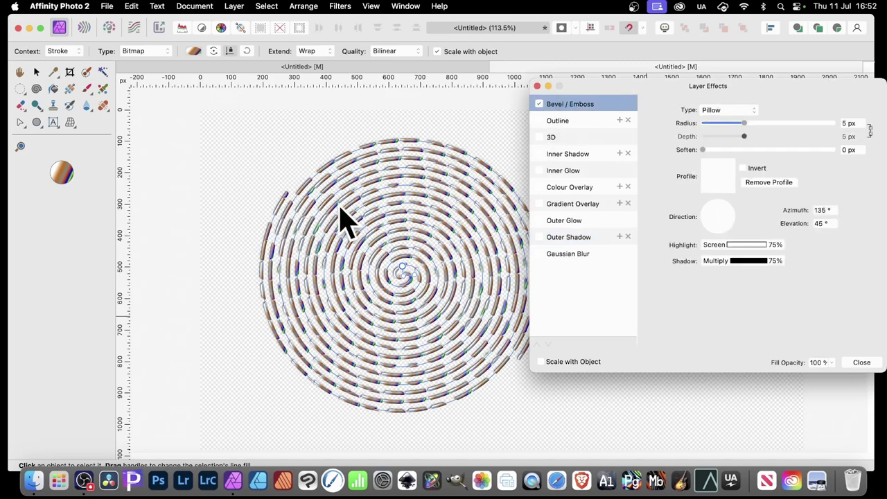
click(540, 104)
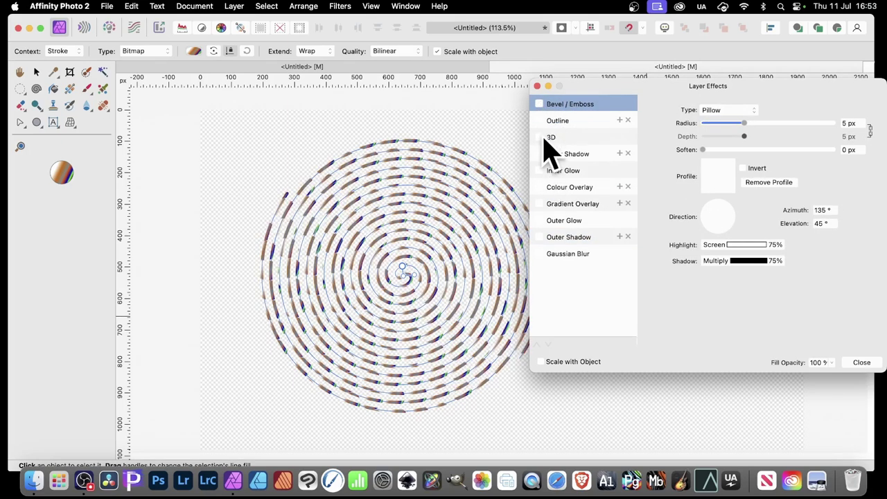
click(540, 138)
click(576, 139)
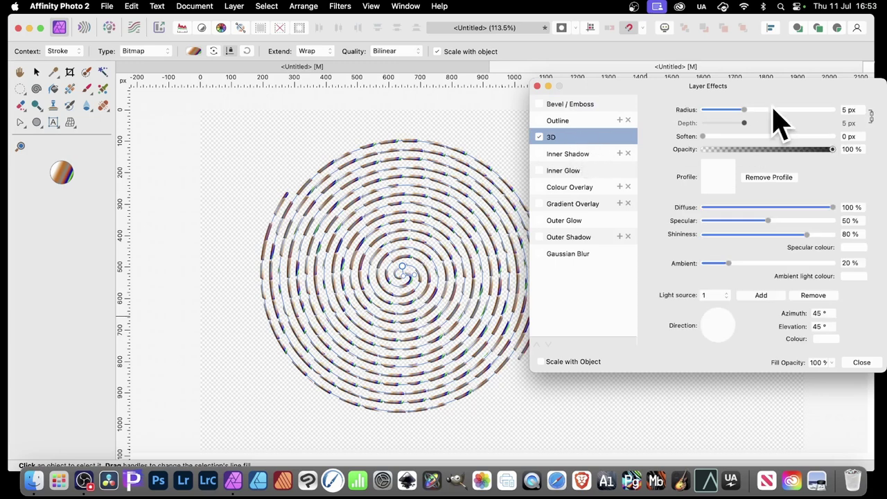
drag(758, 110, 765, 113)
Step: Try an outer shadow with 2.6 px radius and 9.9 px offset, then switch it off
click(539, 237)
click(567, 237)
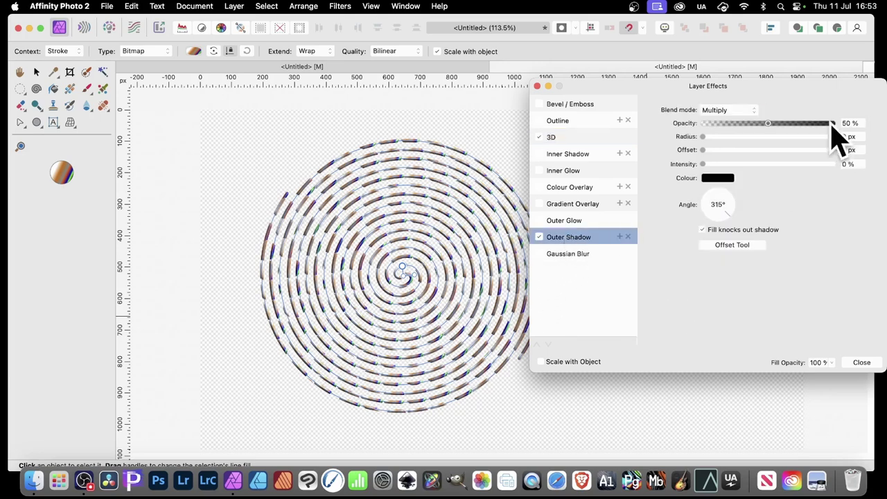
drag(702, 136, 772, 165)
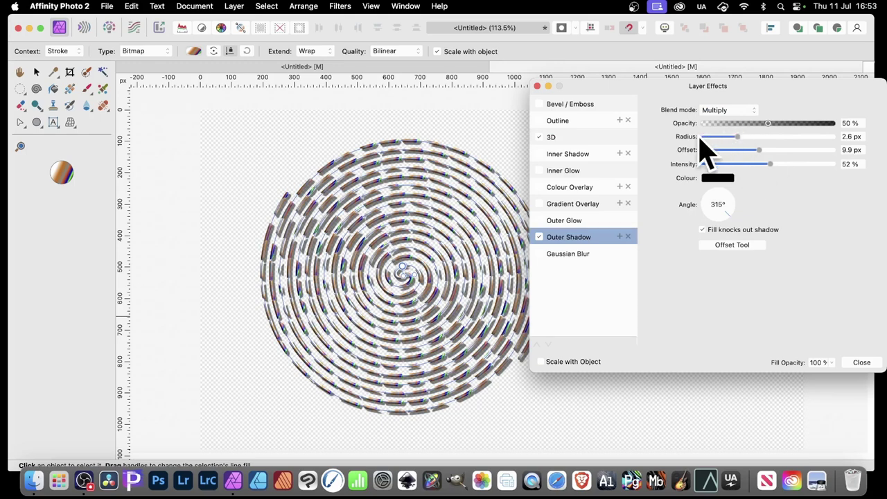
click(539, 238)
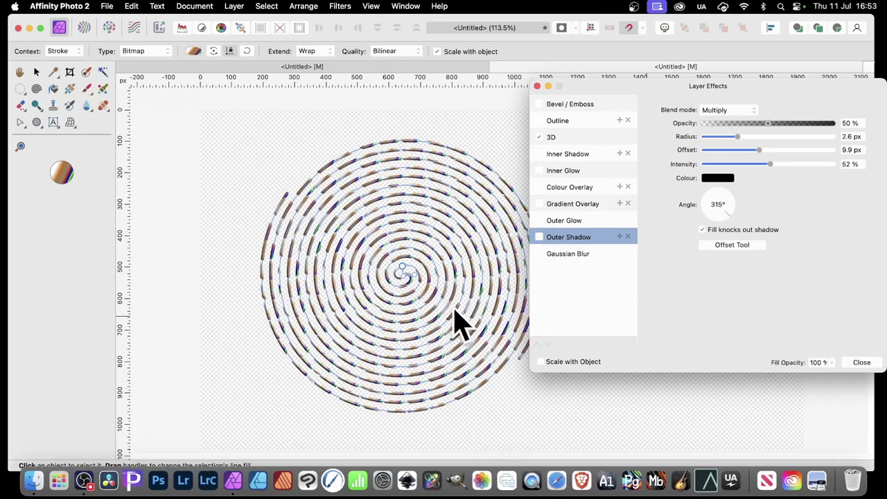
Step: Close Layer Effects with the 3D effect kept, and bring up the stroke's fill type options
click(860, 363)
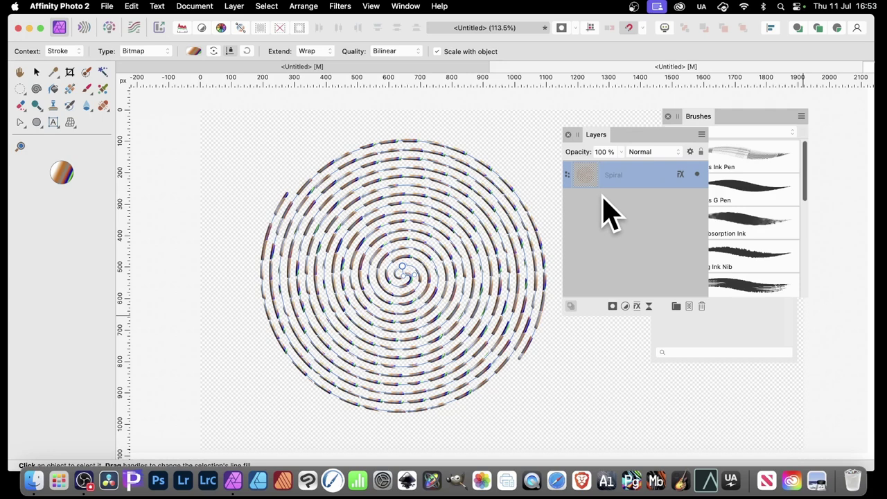
click(195, 52)
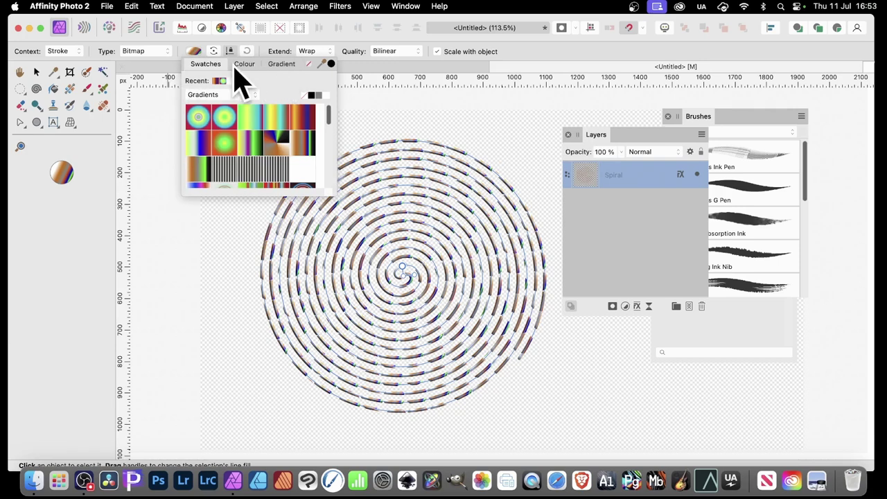
click(150, 52)
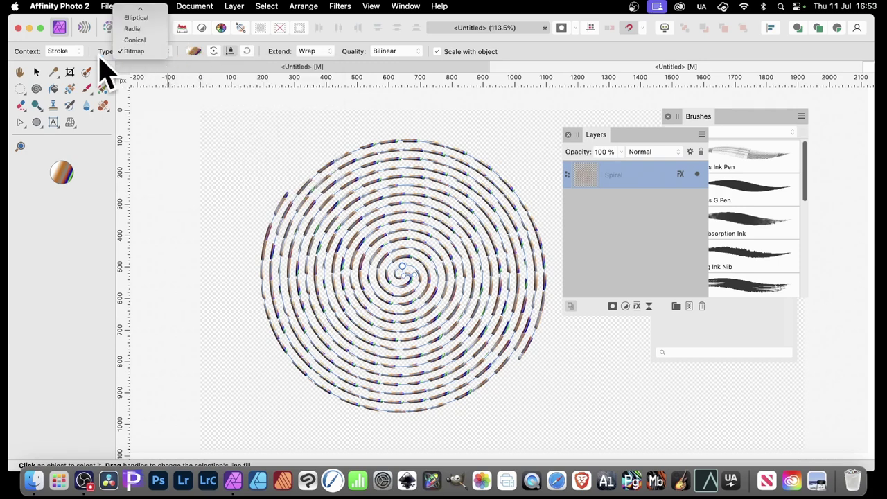
Step: Fill the stroke with the 3.png bitmap and drag its handles to rescale and rotate it
click(142, 52)
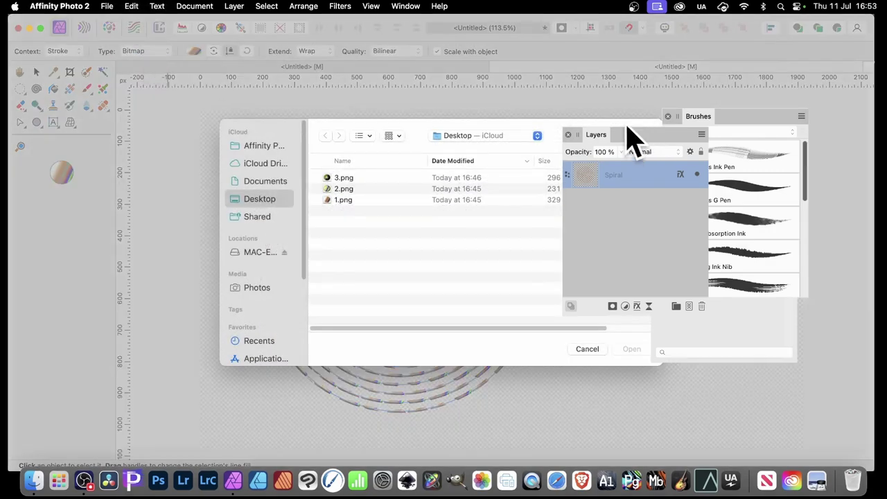
click(345, 179)
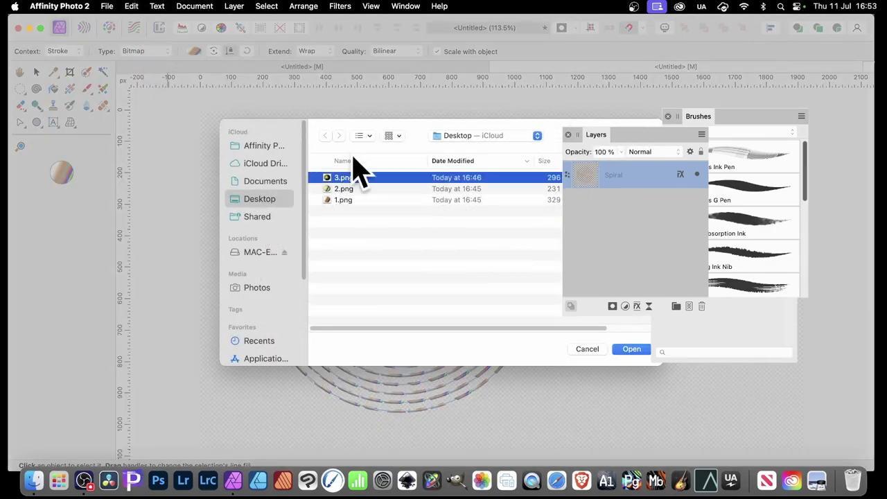
click(632, 350)
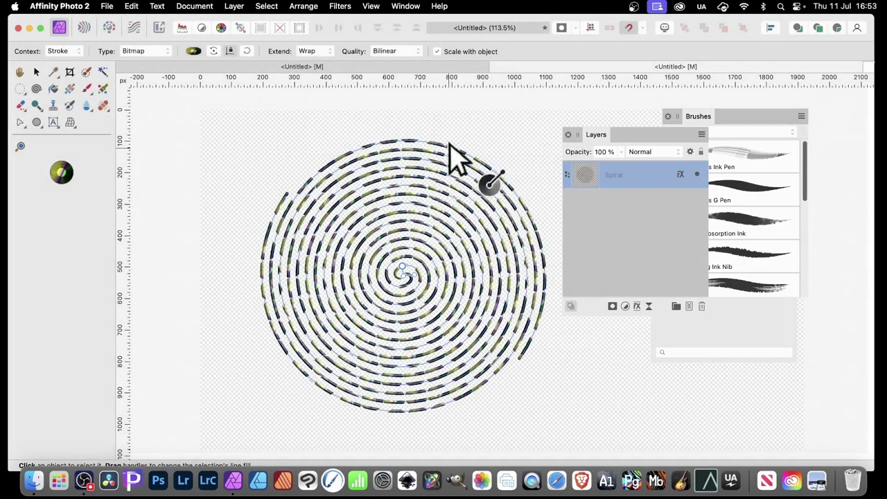
mouse_move(382, 284)
mouse_down()
mouse_move(422, 301)
mouse_move(369, 266)
mouse_move(395, 278)
mouse_move(537, 126)
mouse_up()
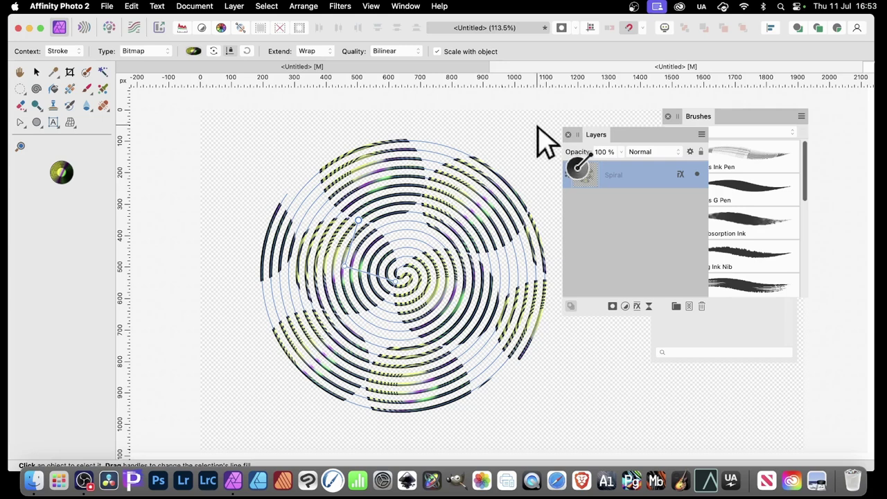
click(198, 53)
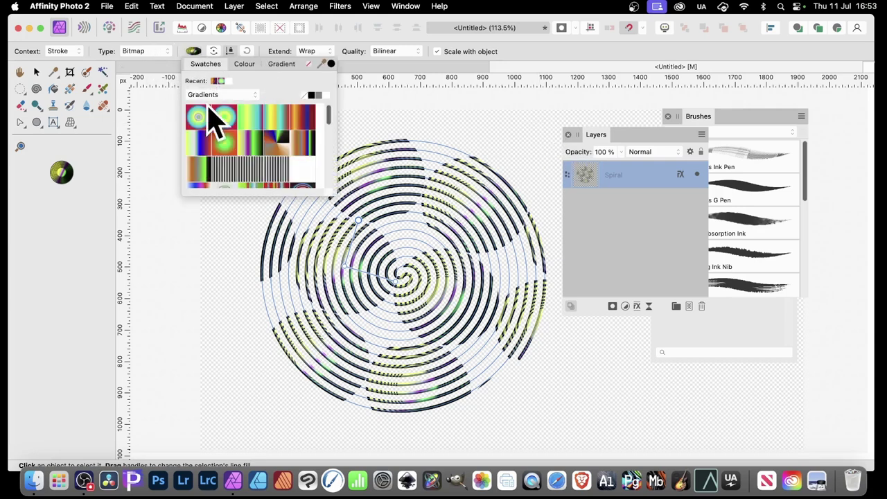
Step: Replace the stroke texture with the 2.png bitmap and shift it around the spiral centre
click(155, 53)
click(154, 51)
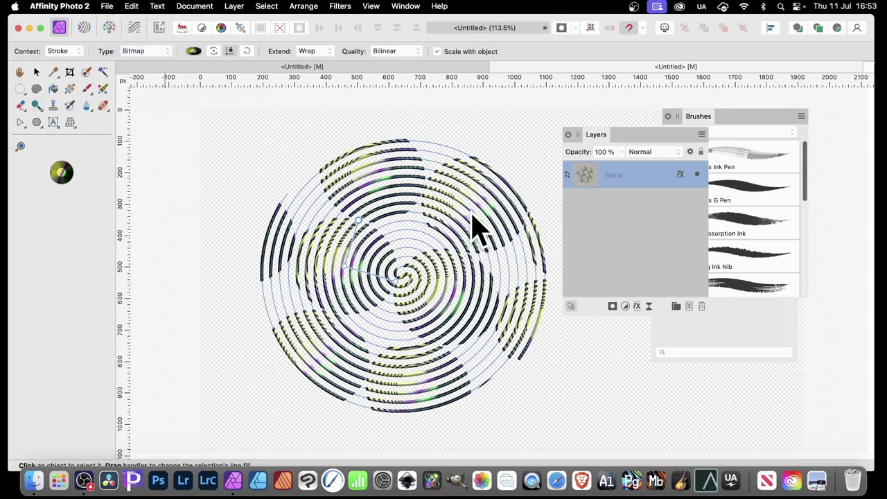
click(346, 189)
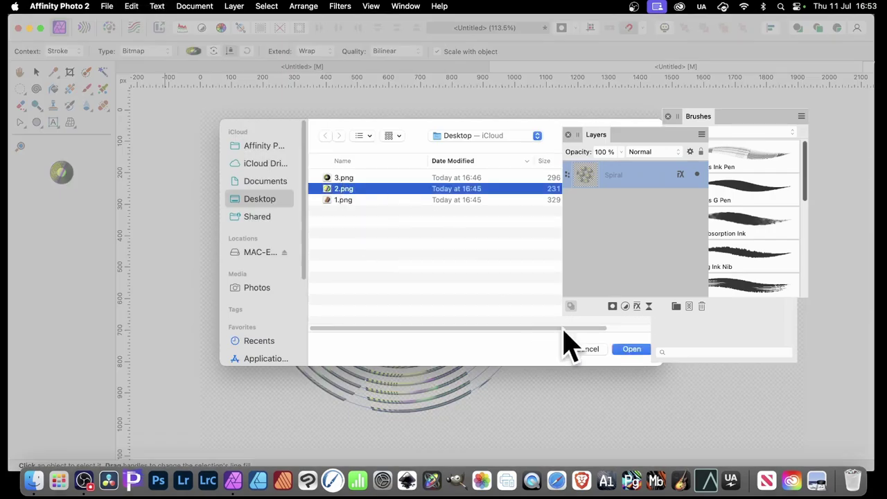
click(628, 350)
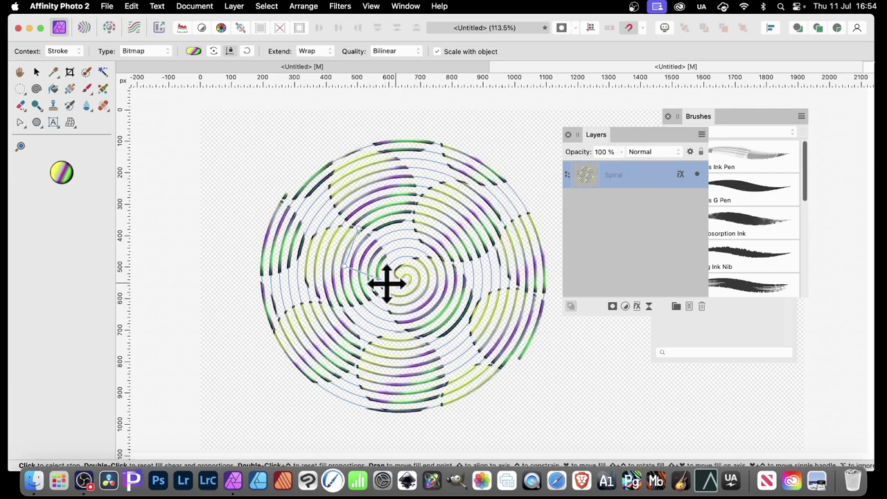
mouse_move(386, 283)
mouse_down()
mouse_move(373, 283)
mouse_move(400, 297)
mouse_move(394, 287)
mouse_up()
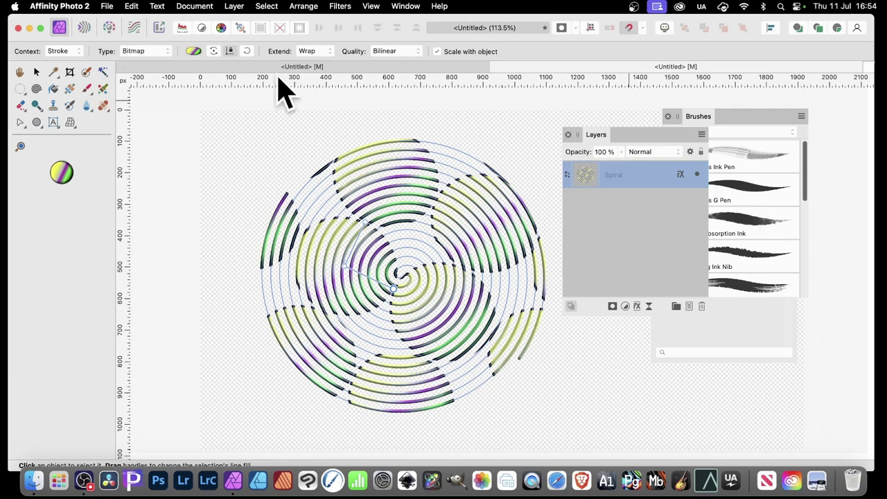
click(36, 71)
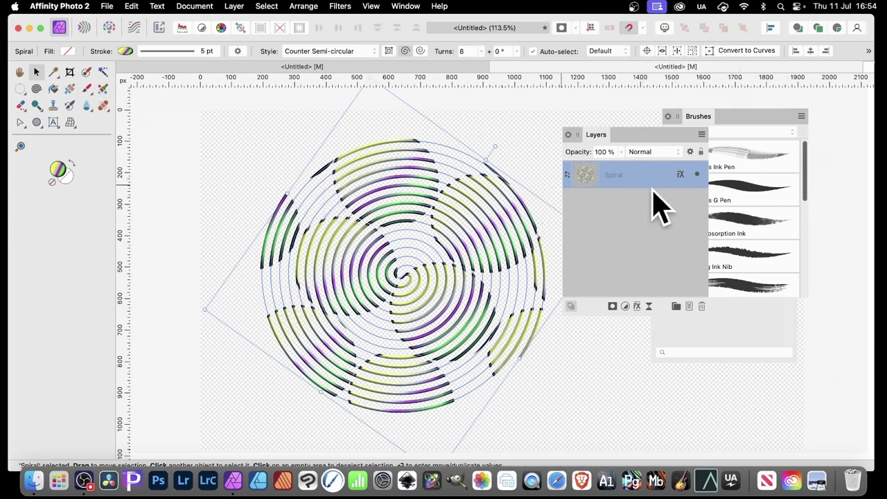
Step: Convert the spiral to curves, then select all its nodes and split the curve at them
click(747, 51)
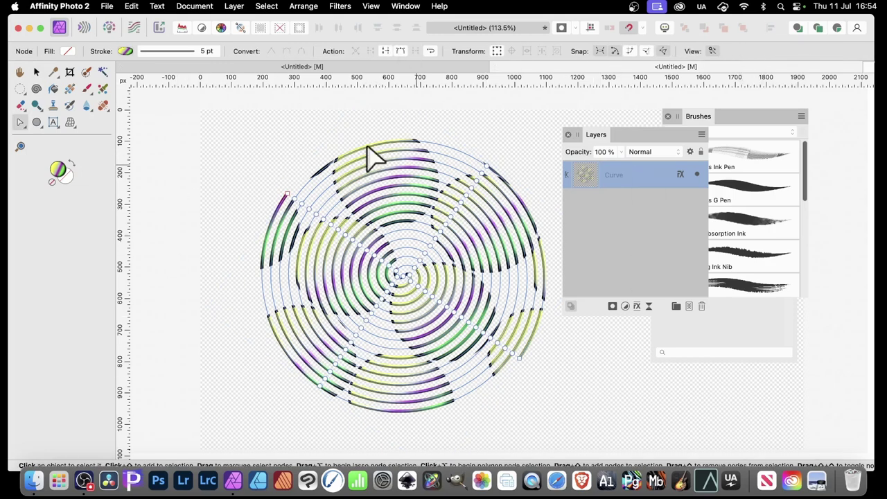
click(20, 123)
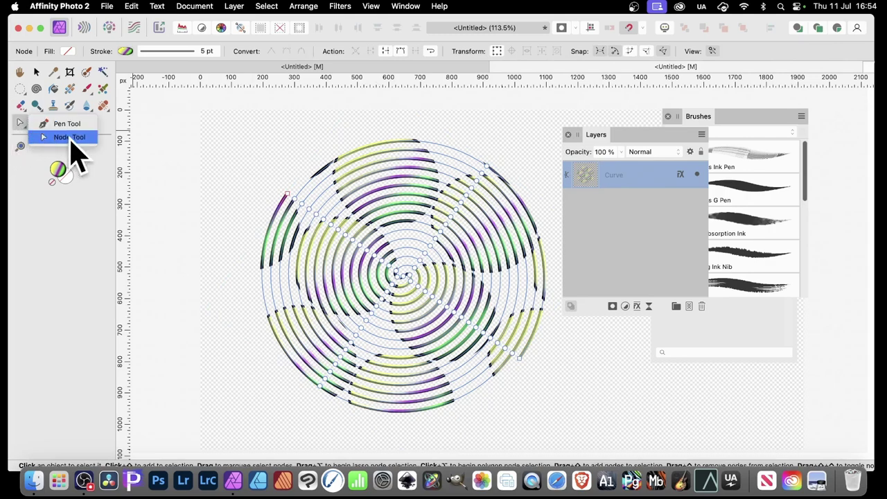
click(72, 141)
drag(227, 122, 638, 428)
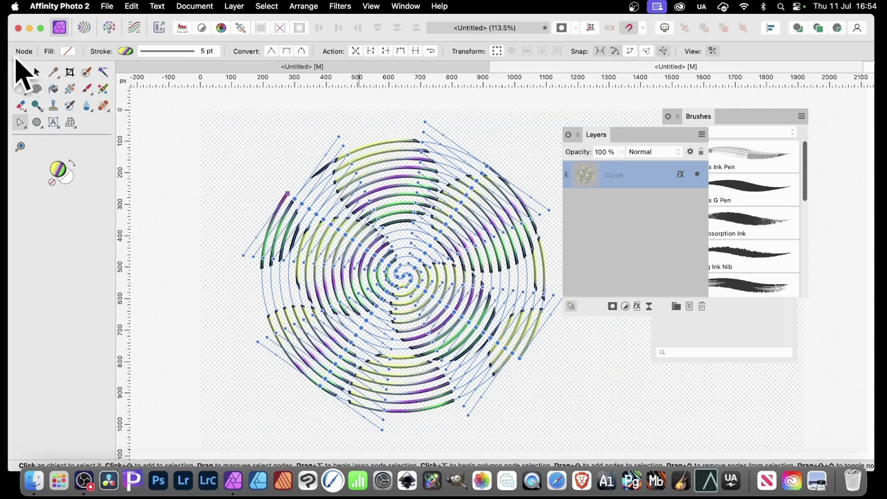
click(358, 54)
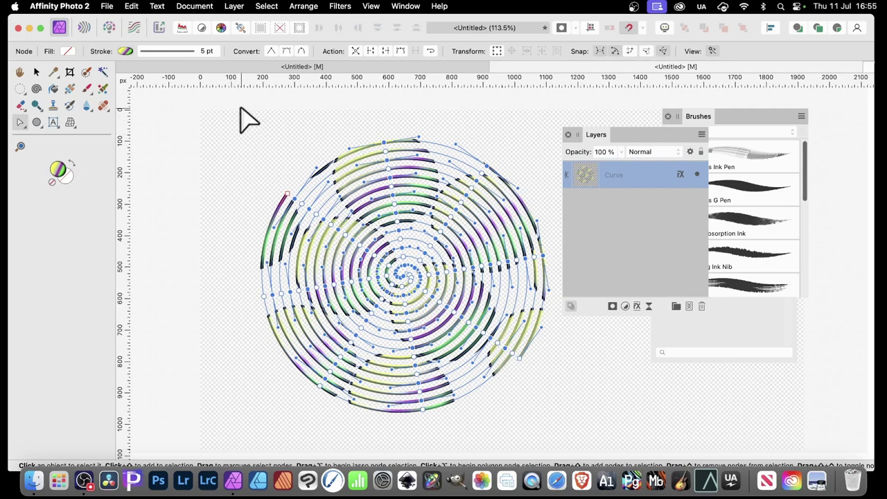
Step: Select all of the curve's nodes and split the curve at them twice more
drag(241, 109, 702, 450)
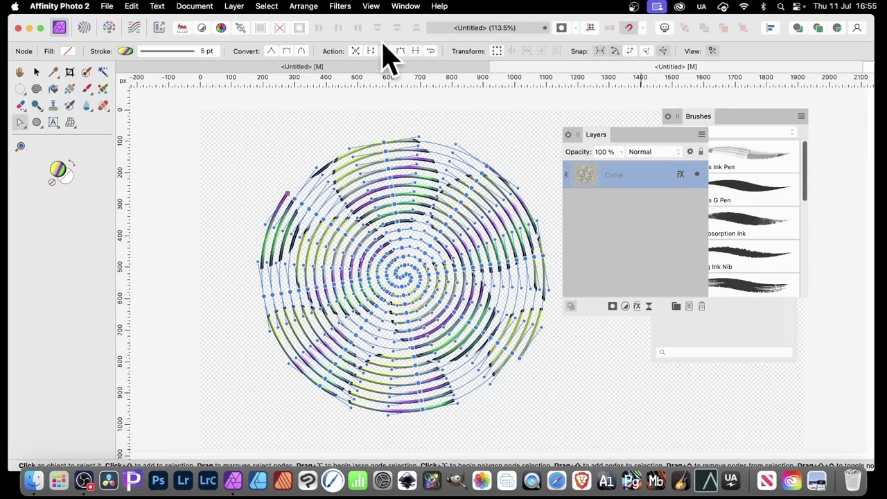
click(356, 51)
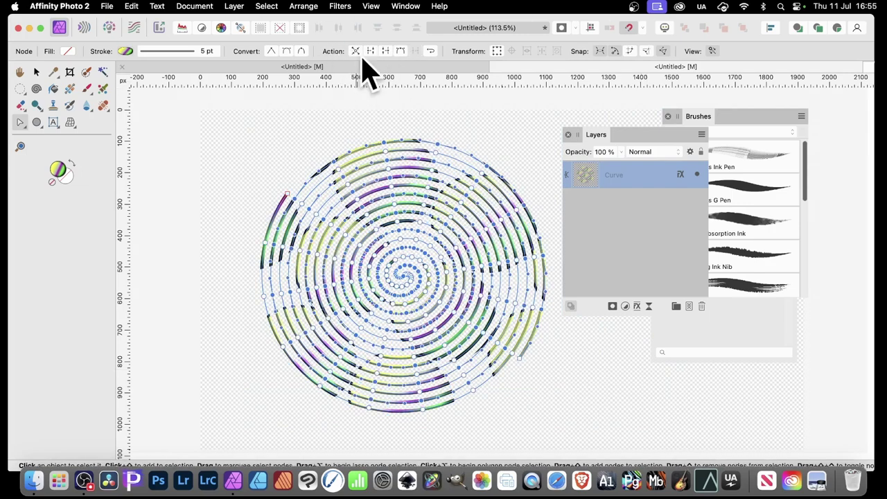
drag(214, 122, 608, 478)
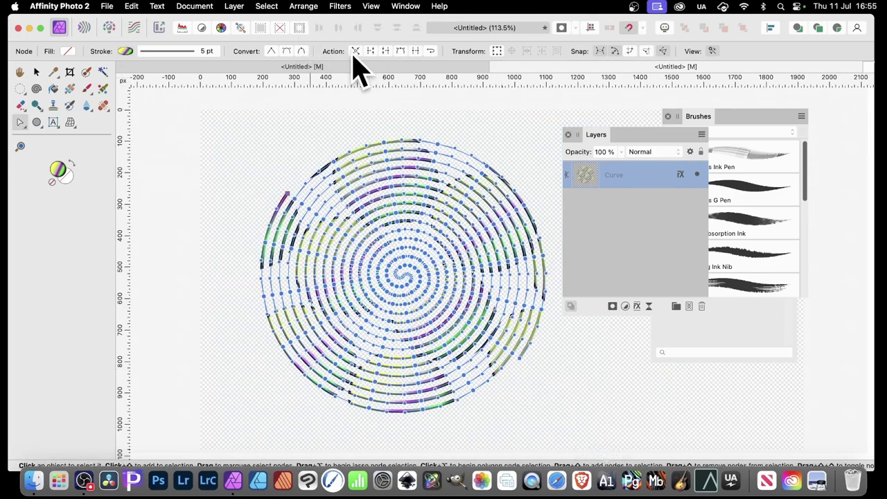
click(356, 50)
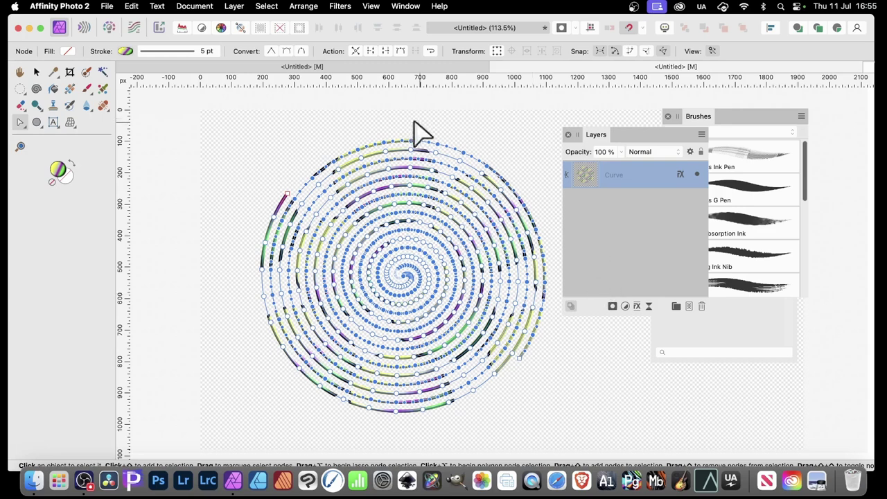
Step: Marquee-select nodes from the spiral's top down to its centre, then a group at upper right
drag(400, 122, 412, 274)
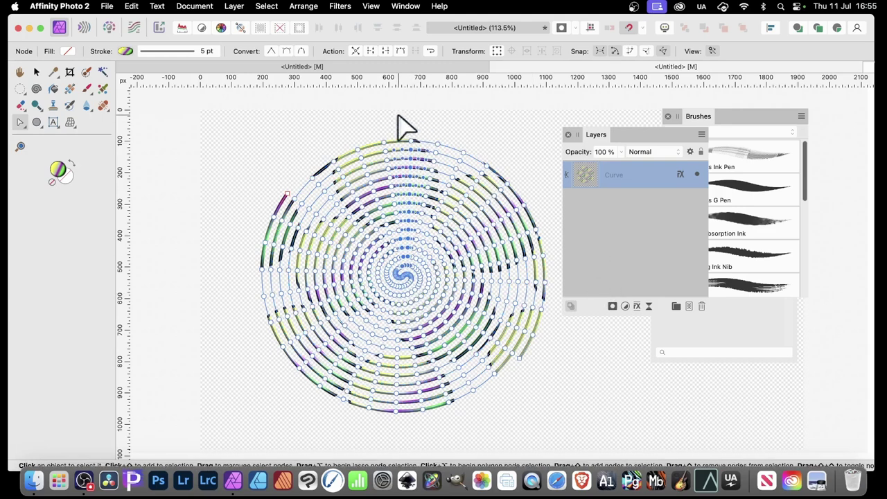
drag(399, 119, 414, 290)
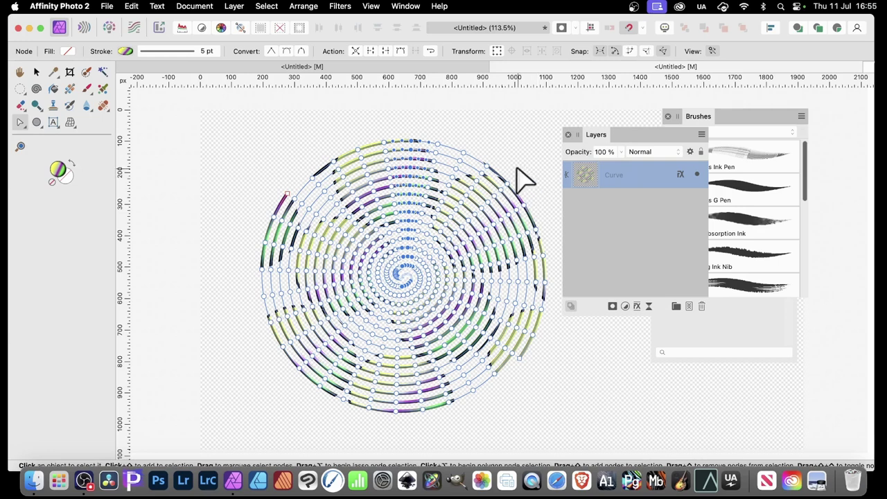
drag(518, 168, 549, 136)
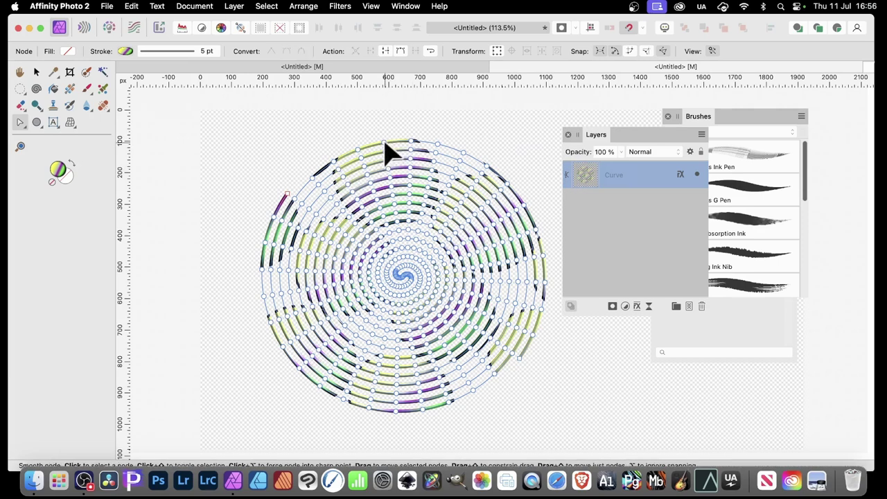
Step: Pull the outer curve's top and upper-right nodes into spikes, moving the Layers panel aside
drag(385, 139, 374, 125)
drag(463, 155, 484, 120)
mouse_move(593, 134)
mouse_down()
mouse_move(633, 146)
mouse_move(664, 136)
mouse_up()
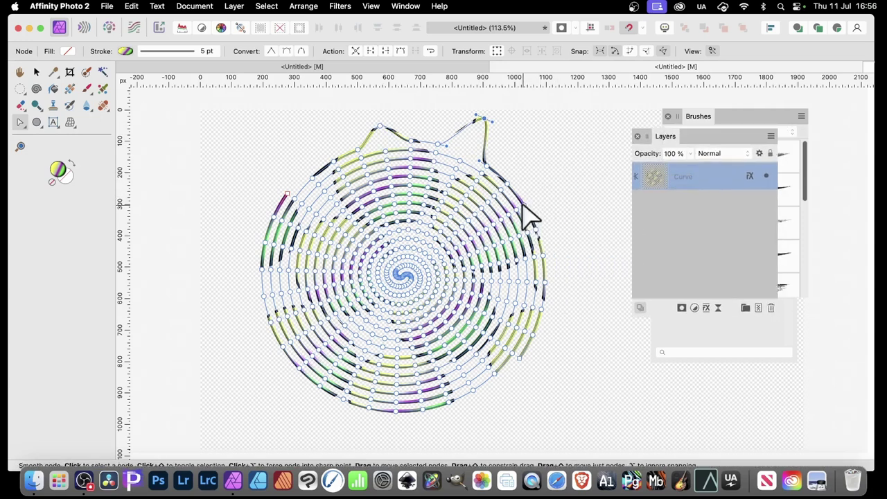
drag(529, 205, 550, 197)
drag(567, 191, 584, 173)
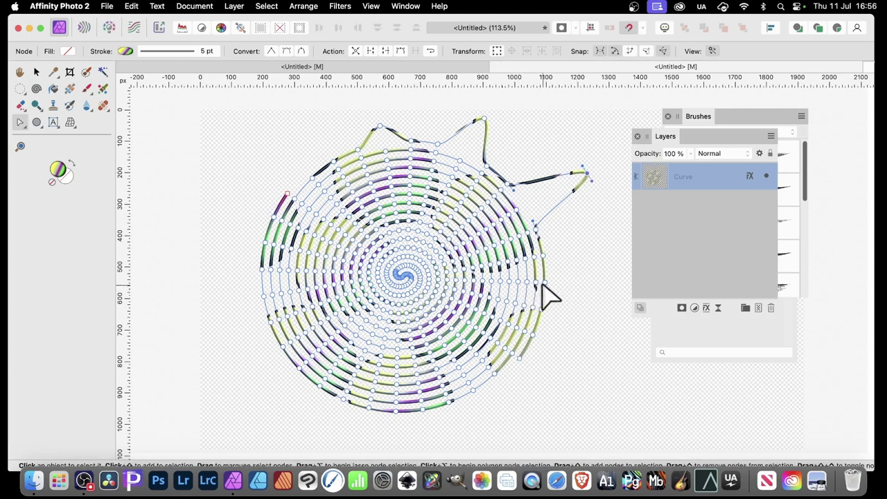
Step: Pull spikes out on the right, lower right, lower left, left and upper left, with dips along the bottom
drag(548, 295, 608, 291)
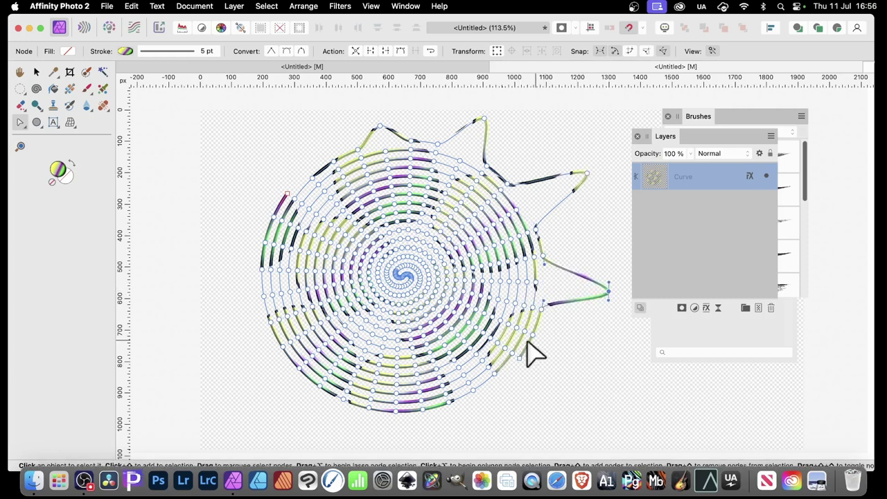
drag(523, 362, 557, 373)
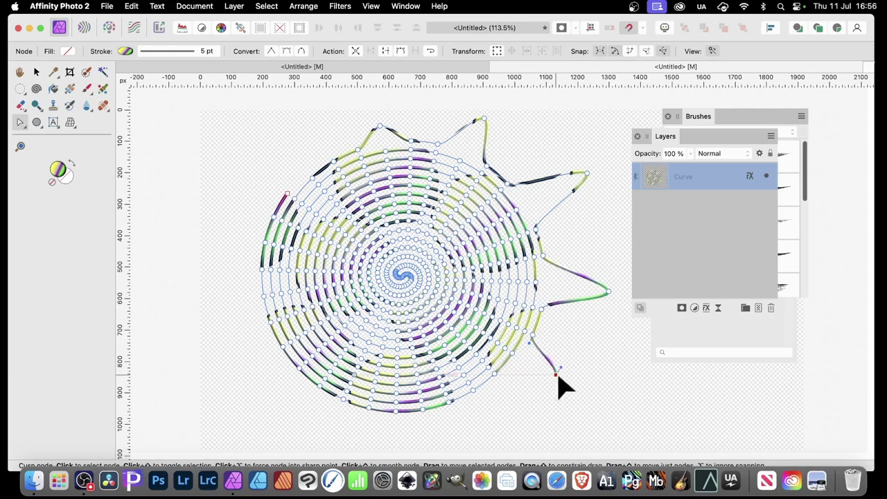
drag(496, 380, 524, 402)
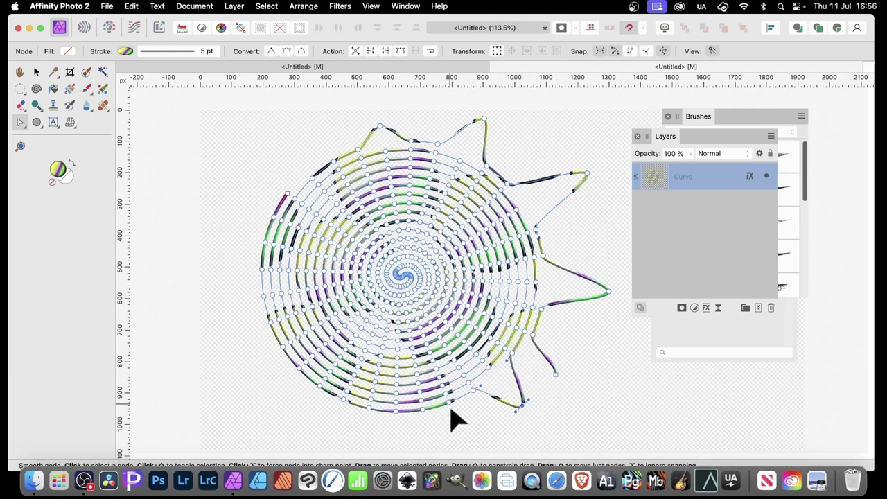
drag(456, 416, 460, 423)
drag(369, 412, 363, 428)
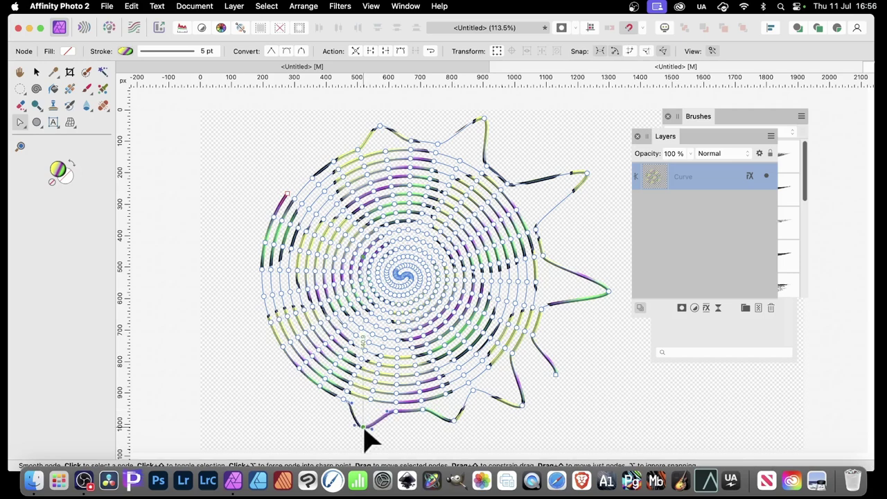
drag(298, 375, 242, 393)
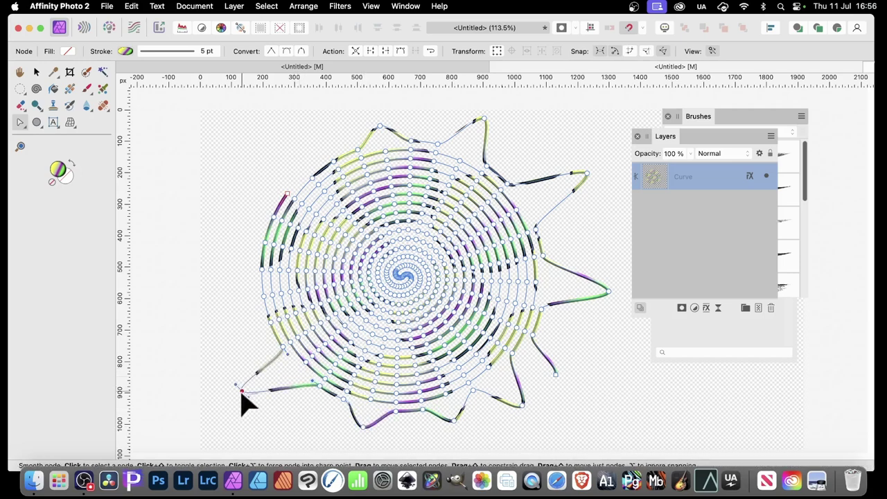
drag(260, 295, 229, 297)
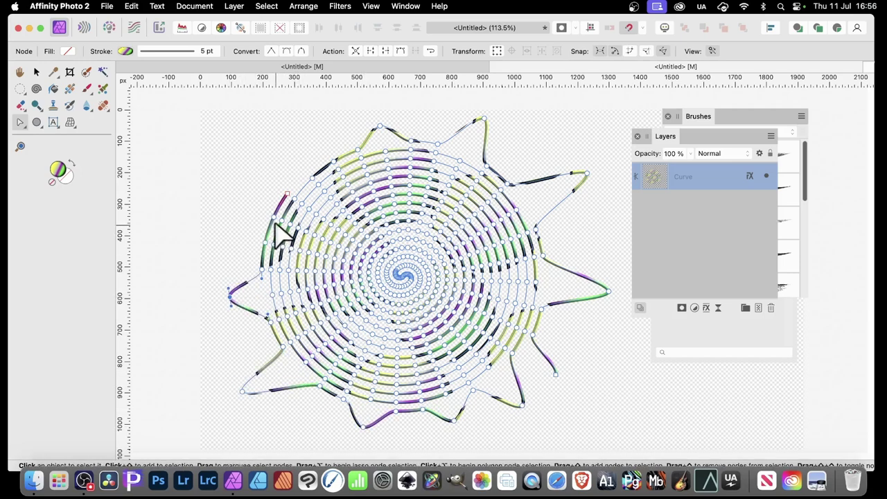
drag(276, 219, 230, 186)
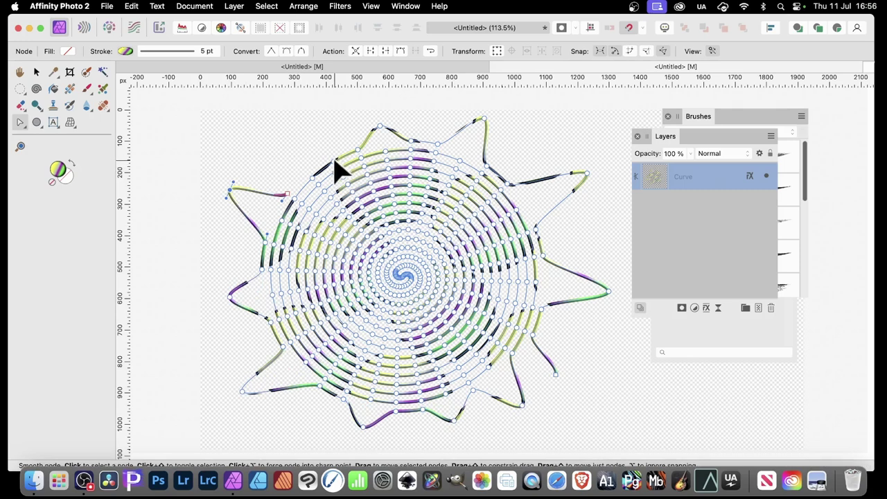
drag(335, 161, 300, 131)
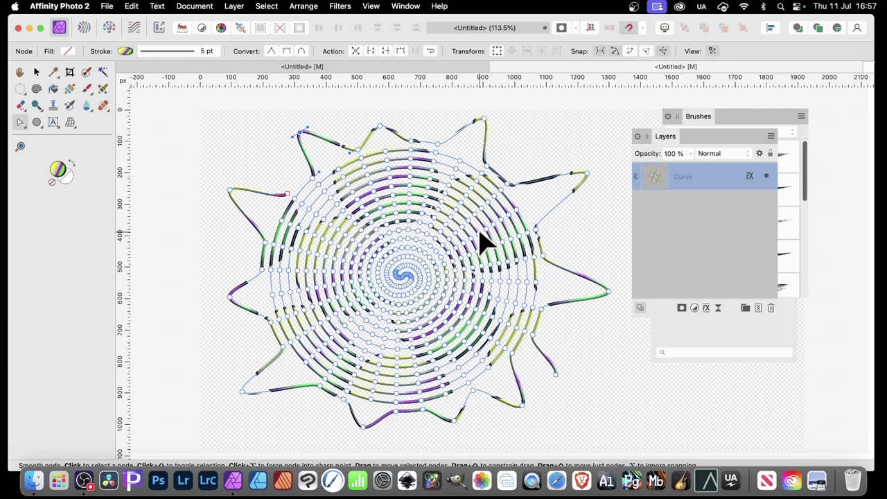
Step: Switch to the Move tool and look through the Layer menu without choosing anything
click(37, 72)
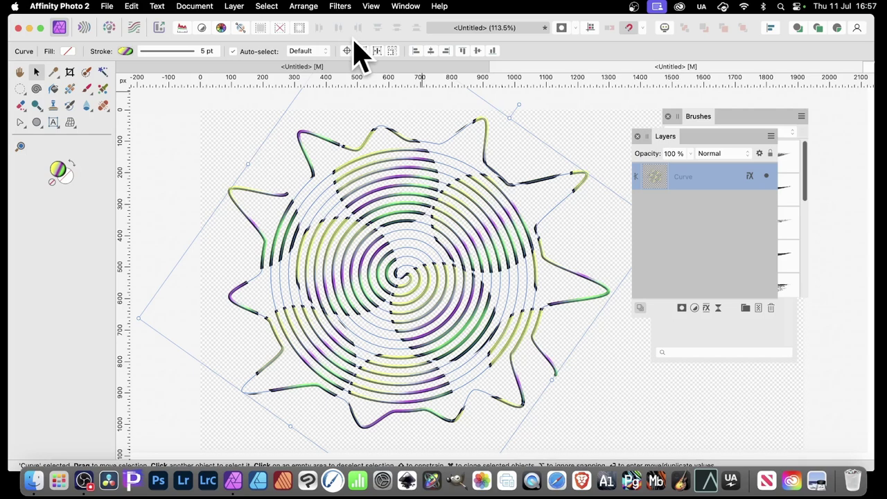
click(233, 6)
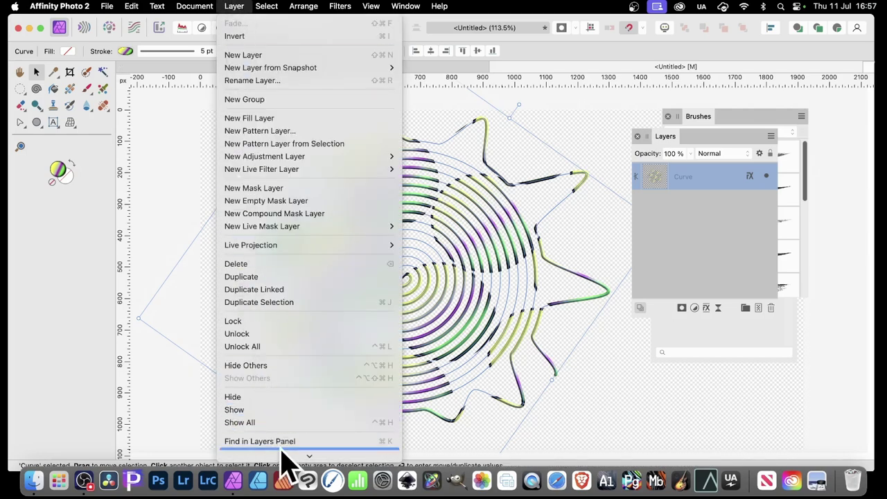
mouse_move(281, 458)
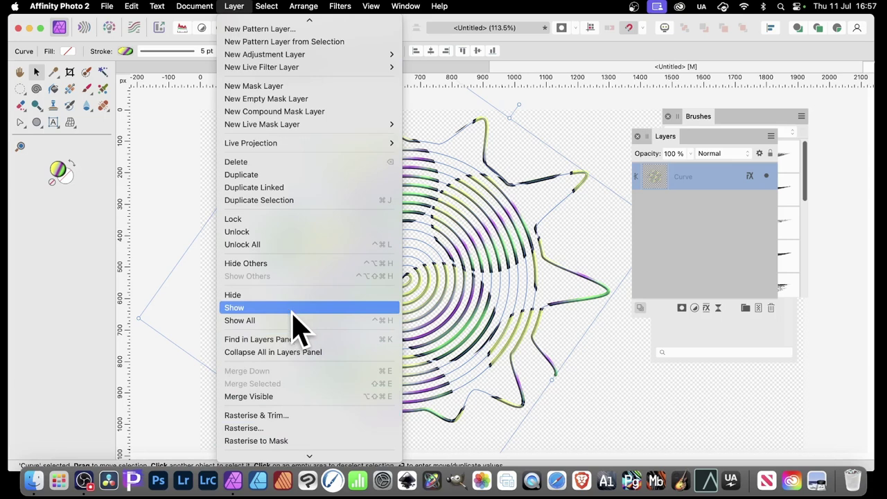
click(541, 295)
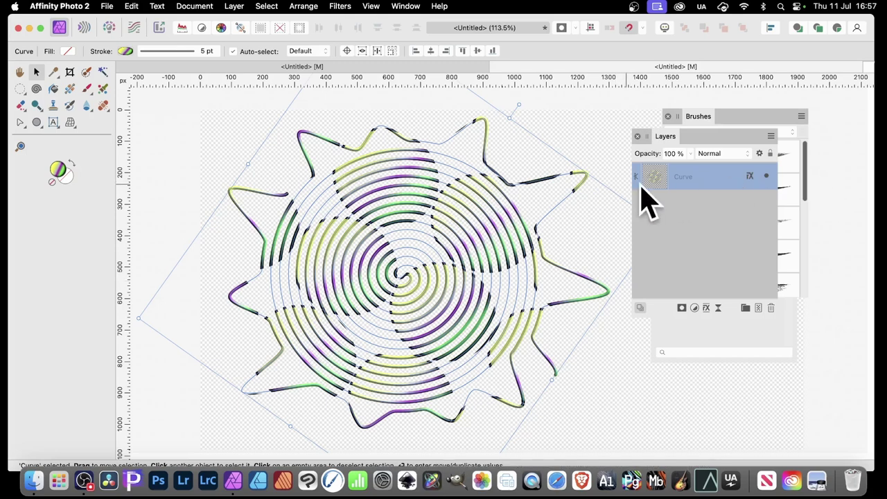
Step: Check the Curve layer's context menu, close it, and bring the Layers panel back forward
right_click(687, 180)
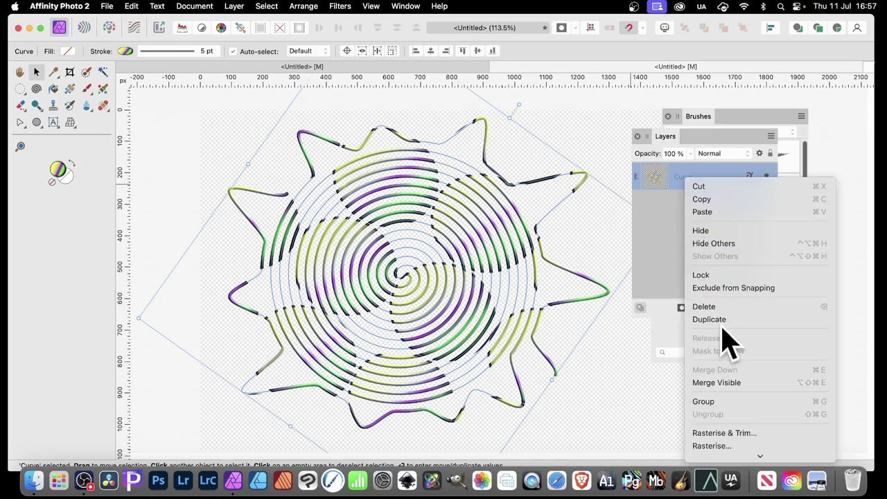
click(669, 337)
click(672, 337)
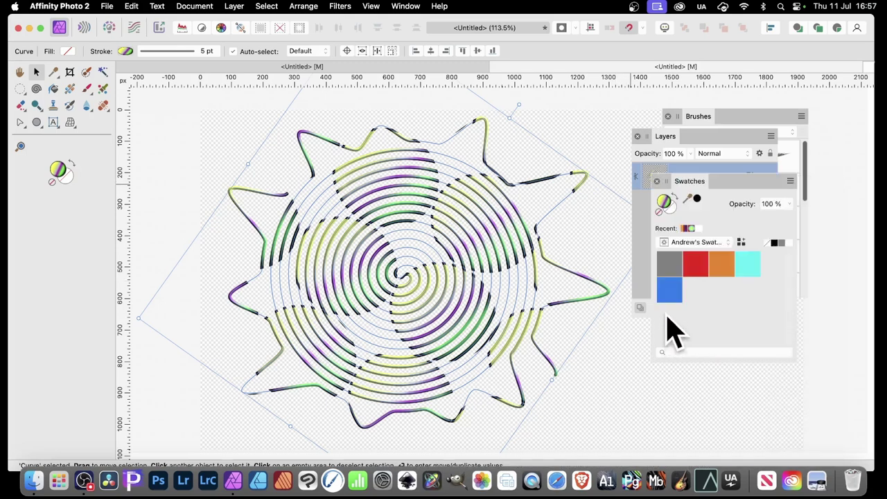
click(664, 199)
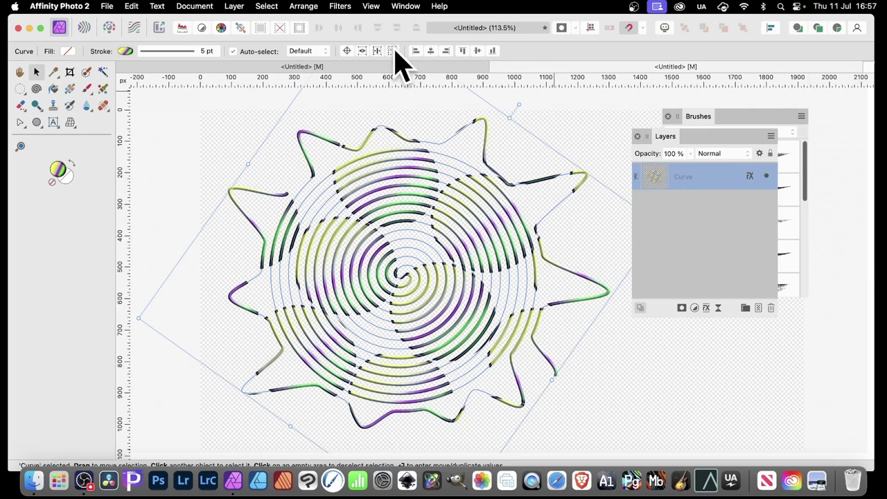
Step: Rasterise the Curve layer via Layer > Rasterise with Preserve layer FX left unchecked
click(234, 6)
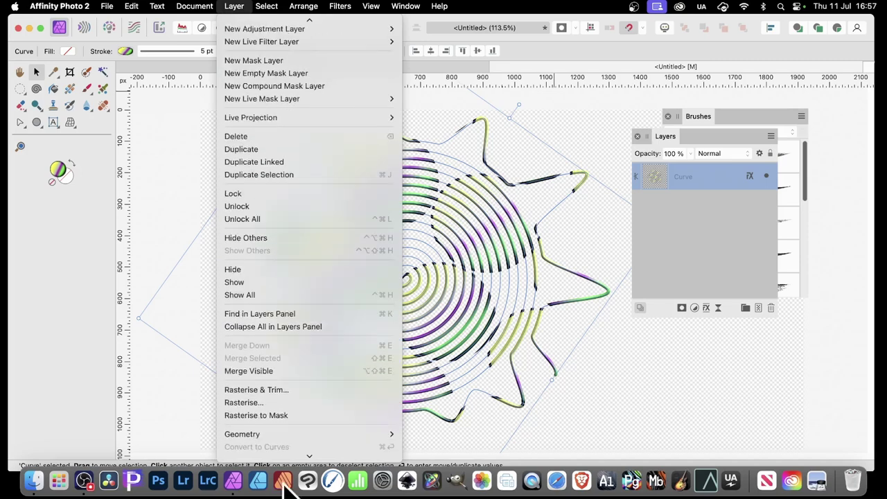
click(296, 377)
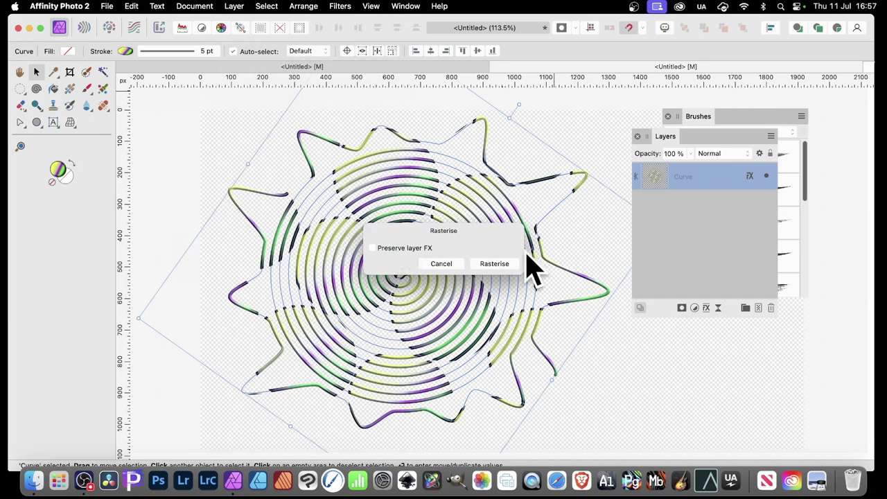
click(499, 265)
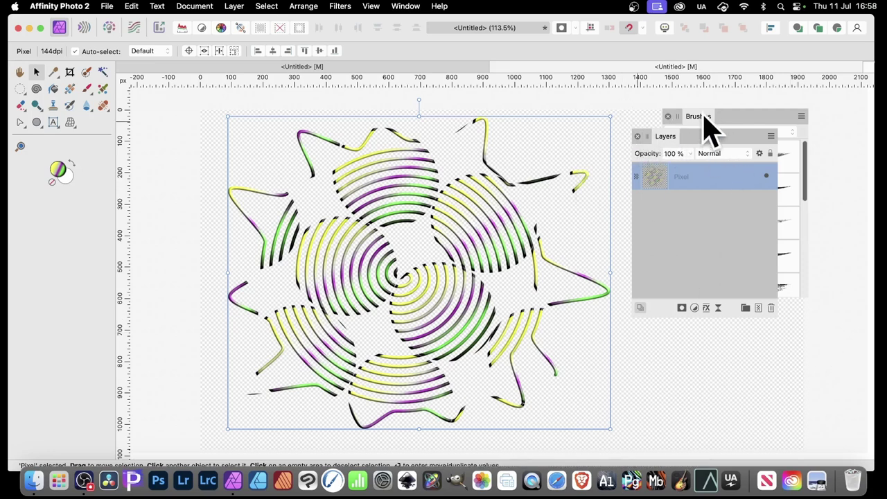
Step: Bring the Brushes panel forward and open its category menu
mouse_move(704, 116)
mouse_down()
mouse_move(679, 140)
mouse_move(744, 118)
mouse_move(637, 111)
mouse_move(617, 121)
mouse_up()
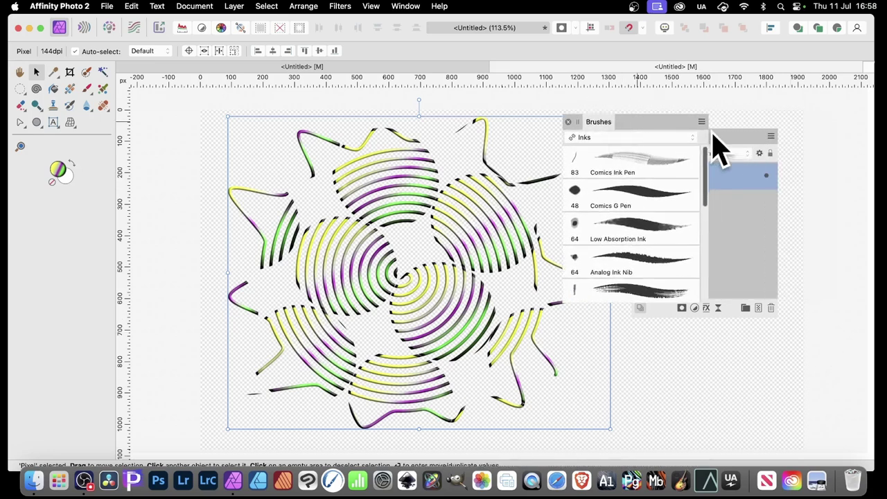
click(406, 6)
click(676, 139)
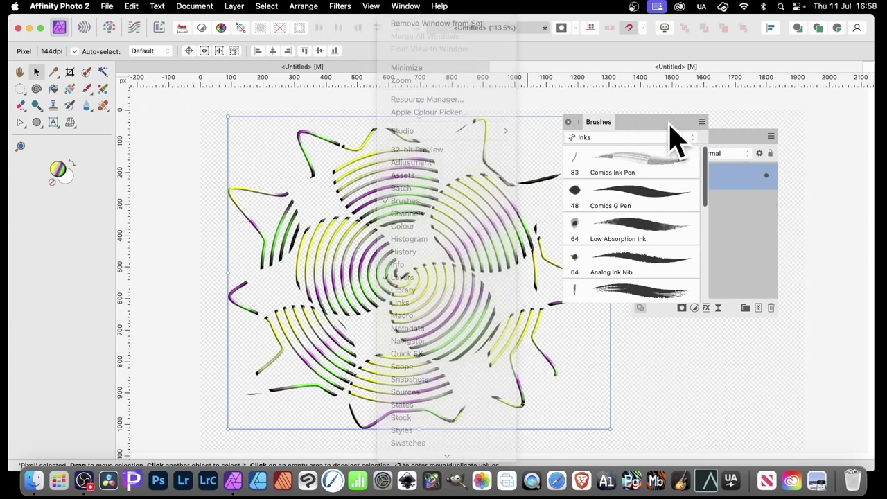
click(702, 122)
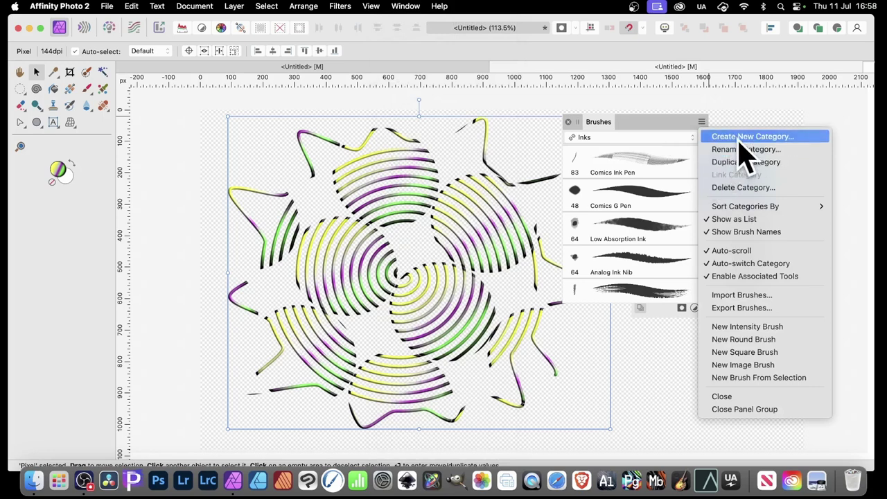
Step: Make a new Image Brush in Inks from the mandala selection, then delete the pixel layer
click(758, 382)
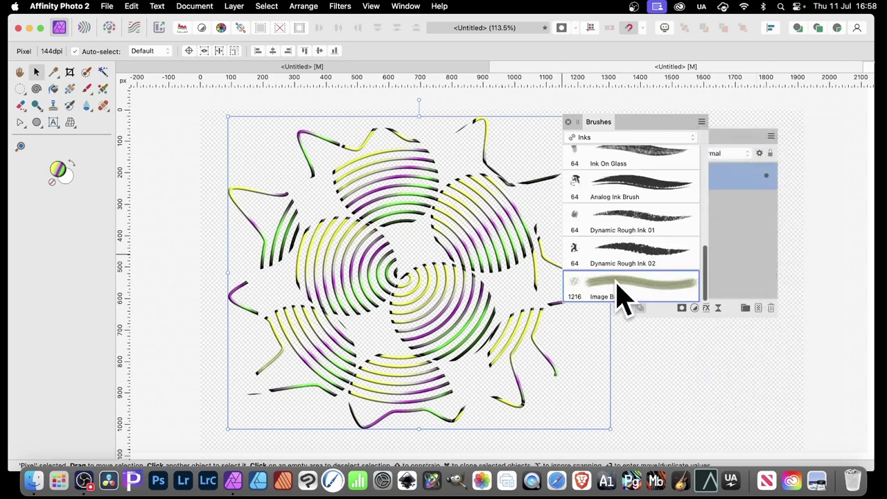
key(Delete)
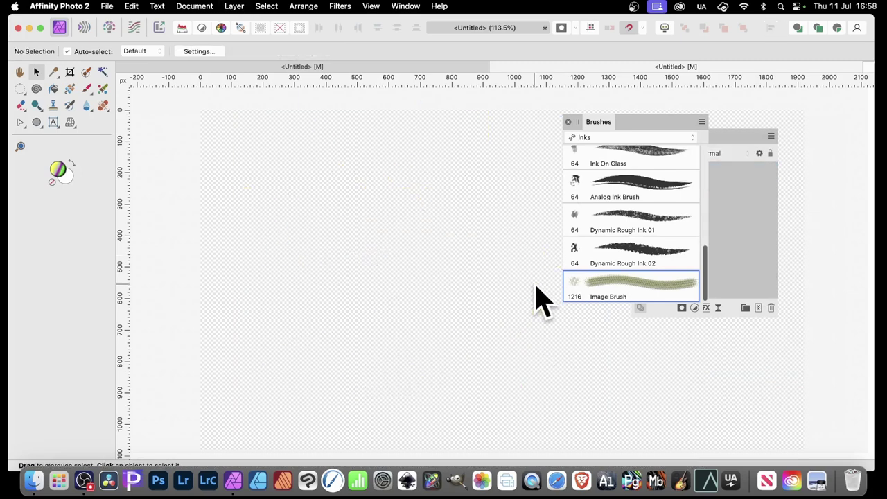
Step: Open the new Image Brush's settings and set spacing to 1% and size to about 654.5 px
double_click(630, 296)
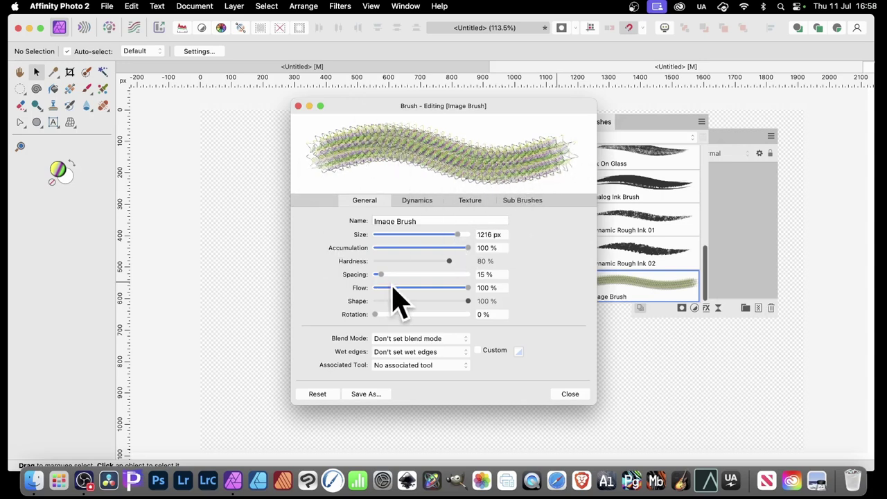
drag(381, 275, 368, 277)
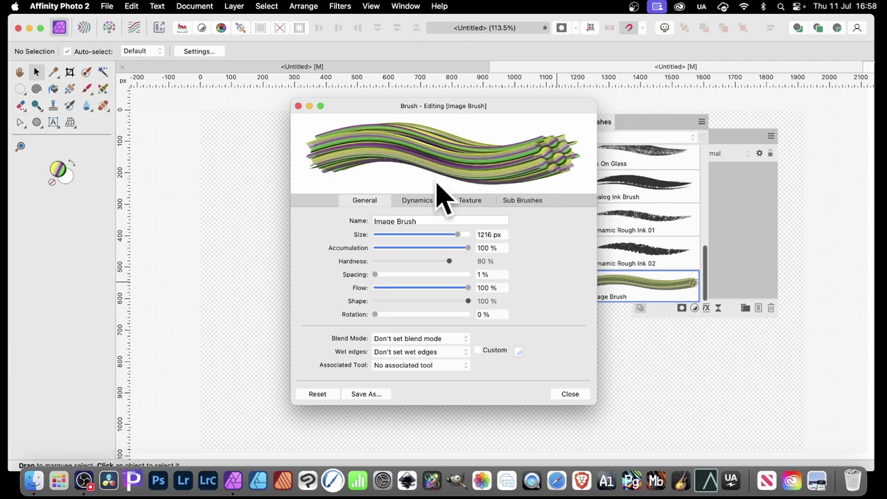
drag(458, 236, 451, 238)
Step: In Dynamics, set Size Jitter to 52% with a Cyclic controller
click(420, 204)
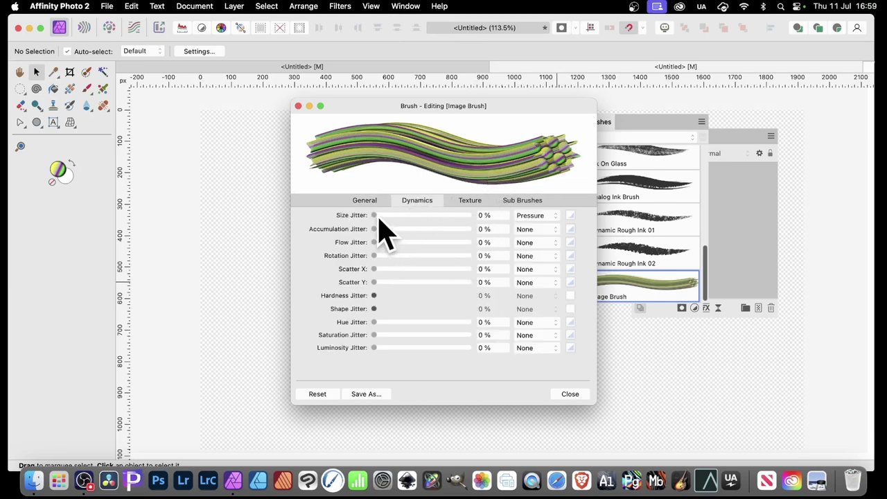
mouse_move(378, 217)
mouse_down()
mouse_move(438, 219)
mouse_move(426, 224)
mouse_up()
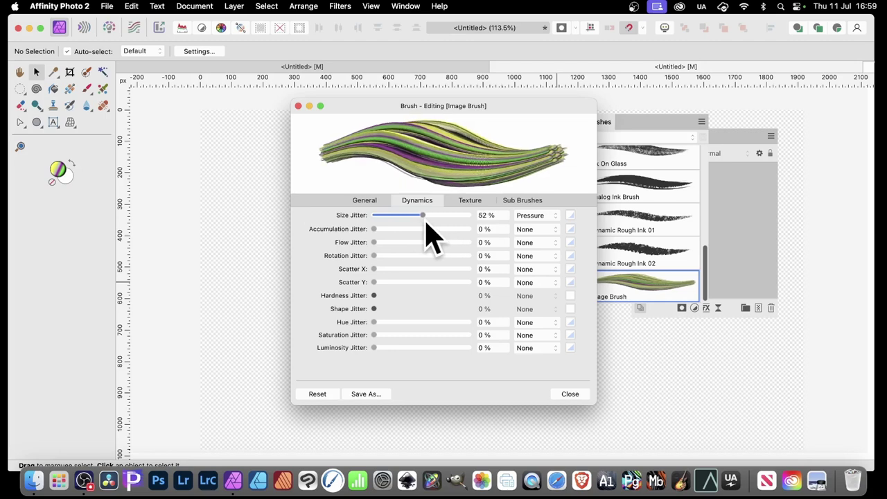
click(544, 220)
click(543, 263)
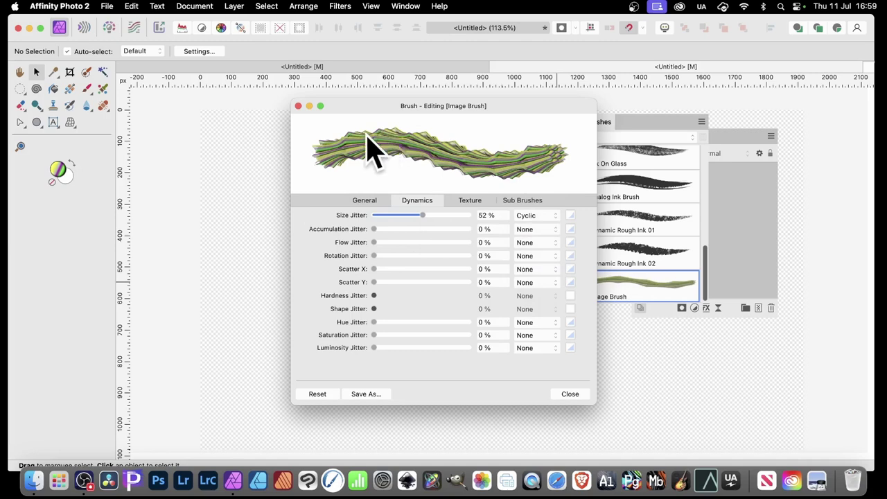
mouse_move(447, 110)
mouse_down()
mouse_move(593, 136)
mouse_move(610, 124)
mouse_up()
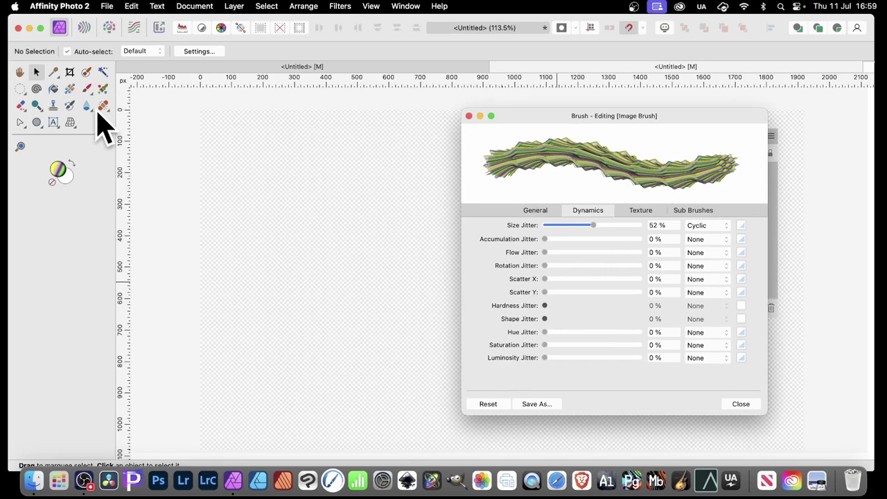
Step: Switch to the Paint Brush with B and paint image-brush strokes over the left half and centre
key(b)
mouse_move(257, 145)
mouse_down()
mouse_move(310, 172)
mouse_move(336, 149)
mouse_move(367, 173)
mouse_move(387, 166)
mouse_move(421, 194)
mouse_move(437, 181)
mouse_move(352, 257)
mouse_move(362, 217)
mouse_move(288, 215)
mouse_move(322, 232)
mouse_move(406, 208)
mouse_move(388, 249)
mouse_move(364, 270)
mouse_move(336, 253)
mouse_move(243, 250)
mouse_move(284, 219)
mouse_move(412, 229)
mouse_move(423, 250)
mouse_move(412, 239)
mouse_move(368, 259)
mouse_move(304, 271)
mouse_move(308, 296)
mouse_up()
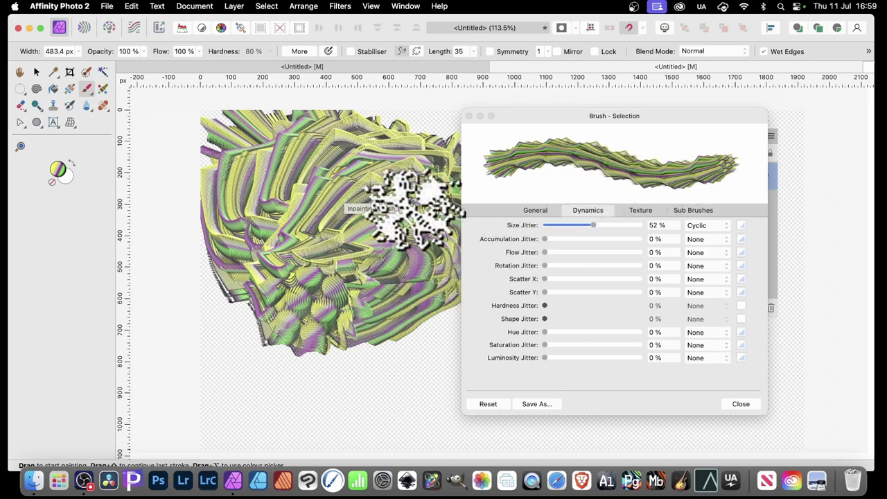
mouse_move(326, 295)
mouse_down()
mouse_move(381, 298)
mouse_move(340, 326)
mouse_move(333, 286)
mouse_up()
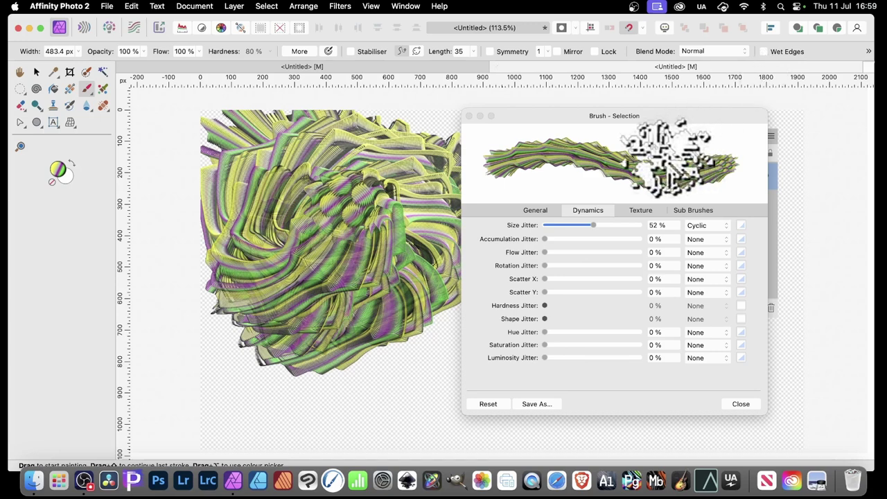
mouse_move(615, 130)
mouse_down()
mouse_move(697, 125)
mouse_move(666, 115)
mouse_up()
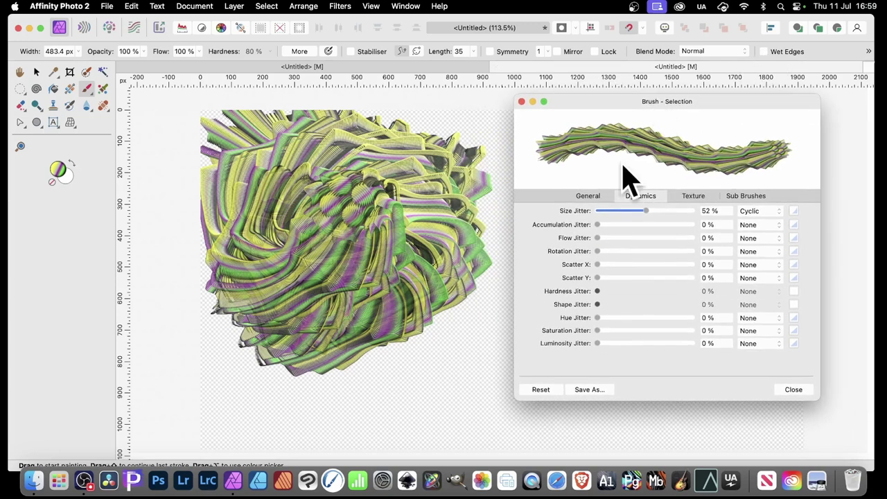
Step: In the brush's General settings, set Wet edges to 'Set wet edges off'
click(589, 196)
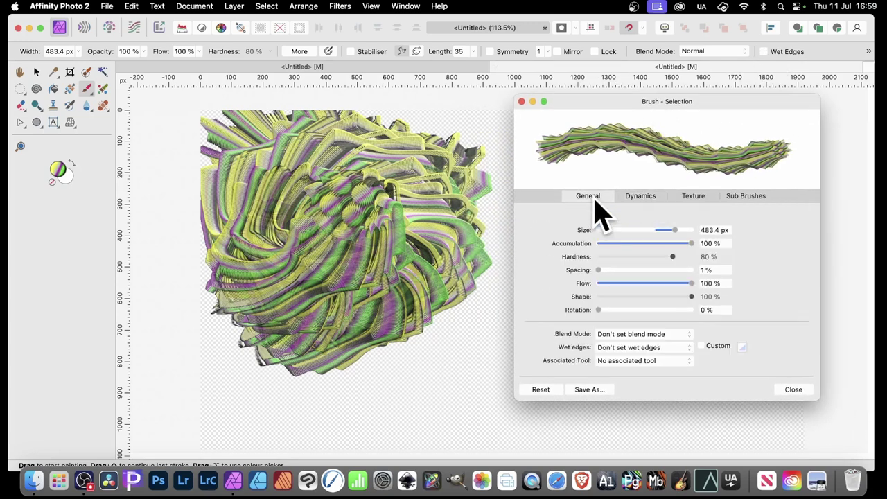
click(648, 354)
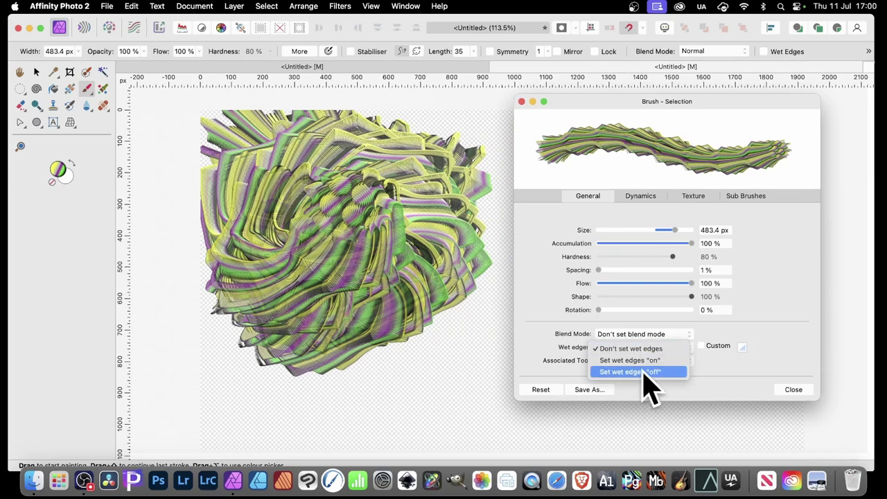
click(644, 373)
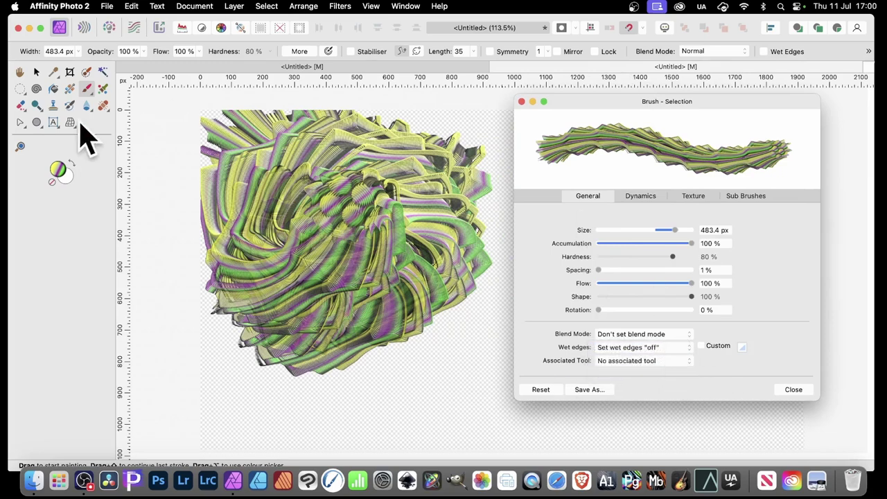
Step: Paint denser swirling strokes back and forth across the artwork's centre
mouse_move(312, 243)
mouse_down()
mouse_move(277, 326)
mouse_move(278, 213)
mouse_move(248, 412)
mouse_move(326, 378)
mouse_move(388, 443)
mouse_move(327, 248)
mouse_move(432, 257)
mouse_move(326, 94)
mouse_move(489, 182)
mouse_up()
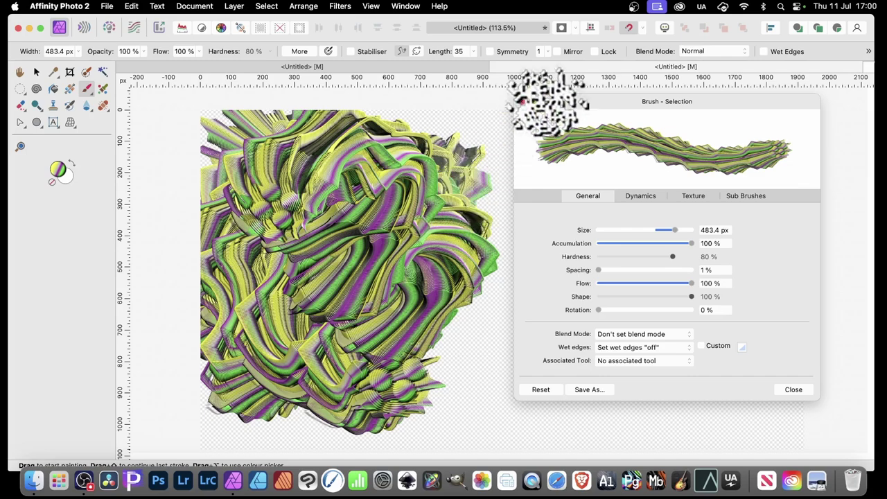
mouse_move(465, 199)
mouse_down()
mouse_move(367, 212)
mouse_move(403, 224)
mouse_move(367, 264)
mouse_move(336, 335)
mouse_move(312, 218)
mouse_move(364, 166)
mouse_move(388, 267)
mouse_move(357, 361)
mouse_move(270, 244)
mouse_up()
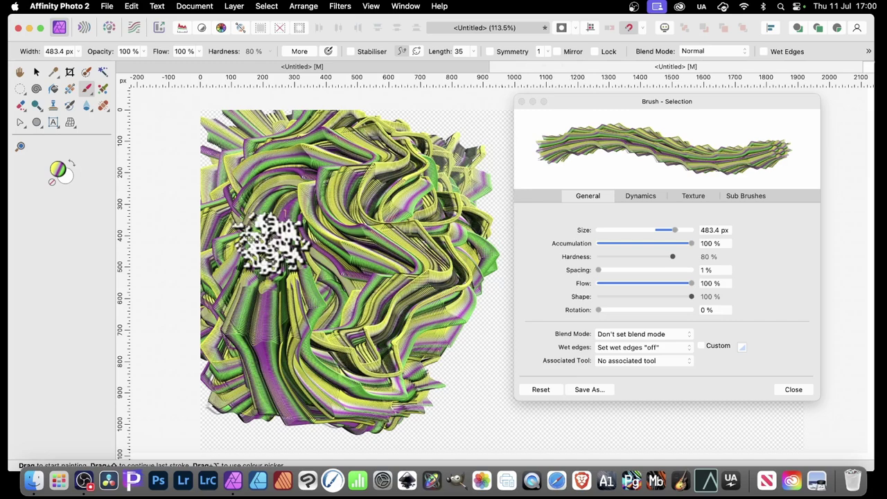
click(650, 196)
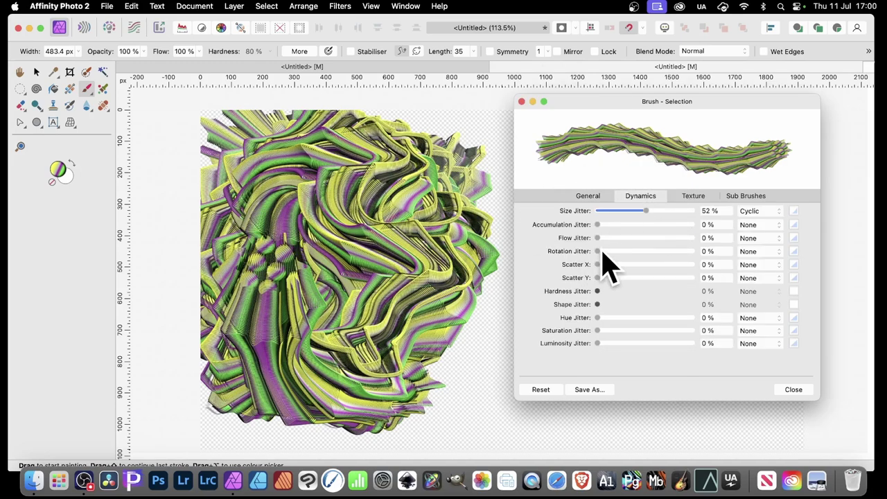
Step: Set Rotation Jitter to 100%, paint a grassy test stroke, then switch its controller to Cyclic
drag(601, 254, 744, 254)
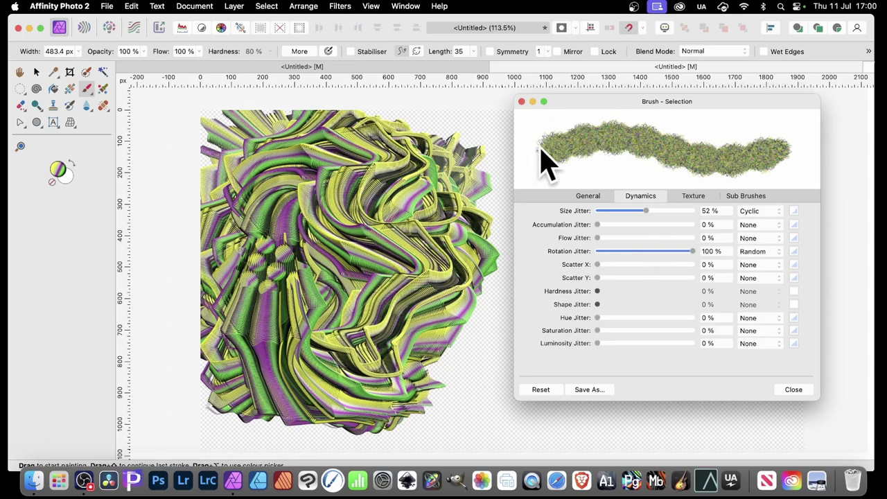
mouse_move(457, 212)
mouse_down()
mouse_move(318, 193)
mouse_move(422, 199)
mouse_move(416, 297)
mouse_move(385, 193)
mouse_move(407, 301)
mouse_move(416, 174)
mouse_move(392, 257)
mouse_move(284, 205)
mouse_move(279, 320)
mouse_up()
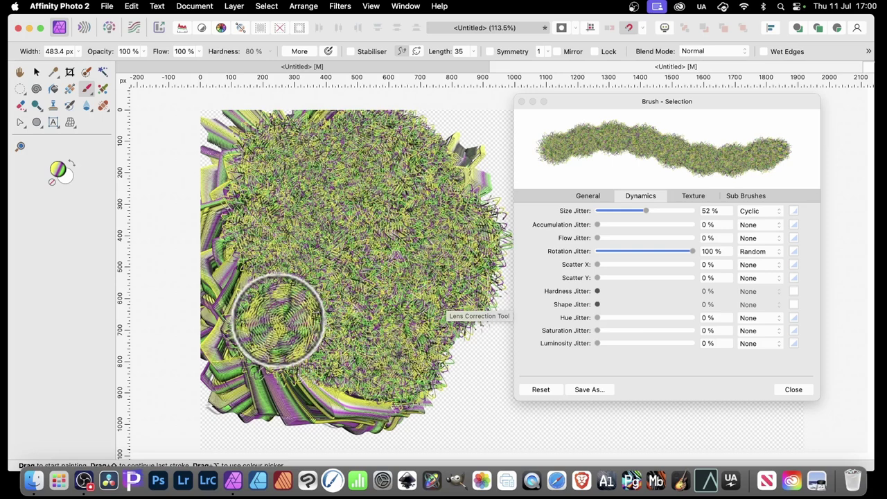
click(760, 251)
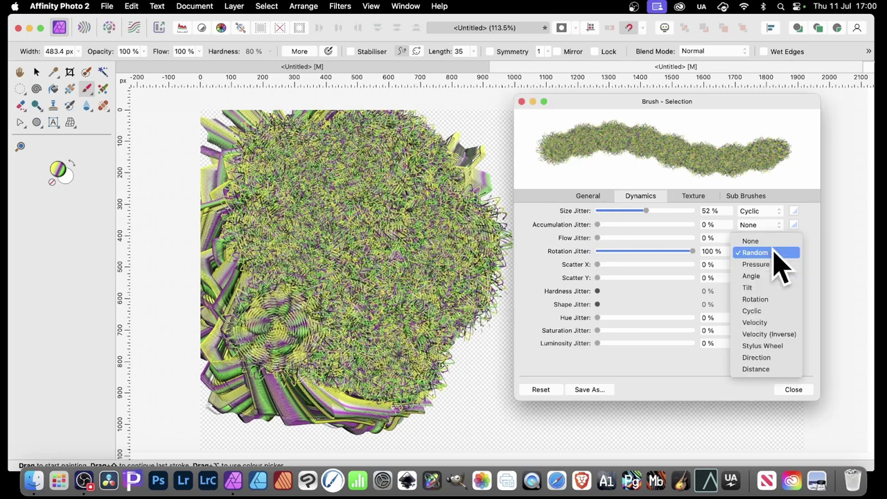
click(766, 311)
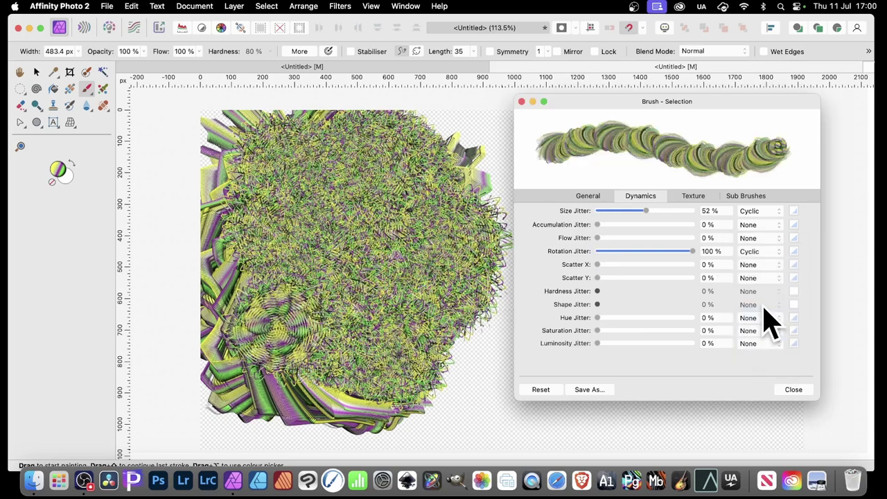
mouse_move(669, 102)
mouse_down()
mouse_move(700, 79)
mouse_move(711, 82)
mouse_up()
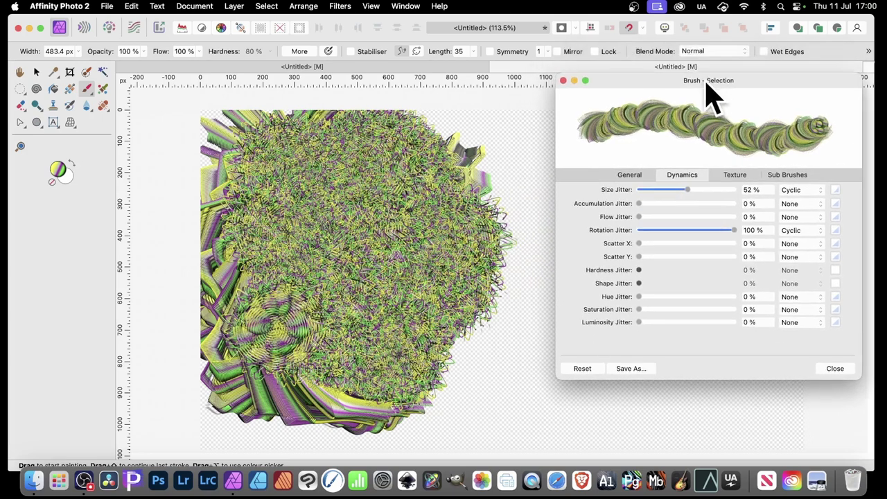
Step: Try S-shaped, linear and exponential profiles on the Rotation Jitter response curve
click(837, 232)
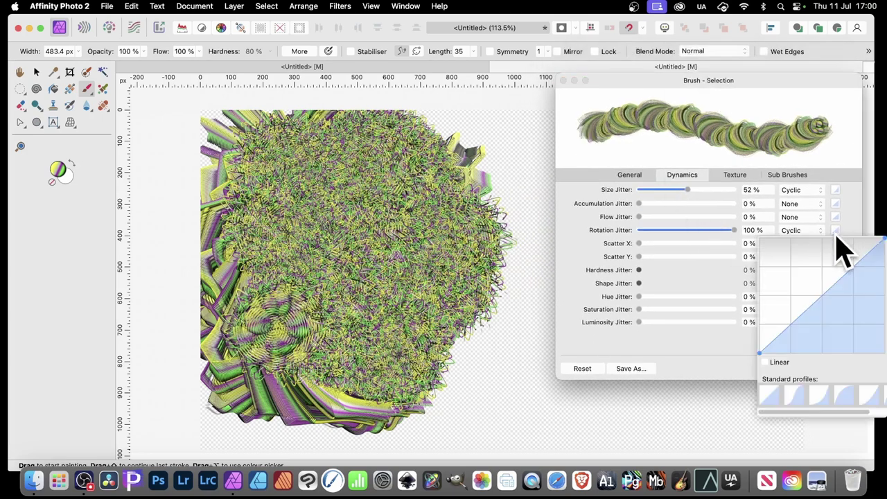
click(790, 396)
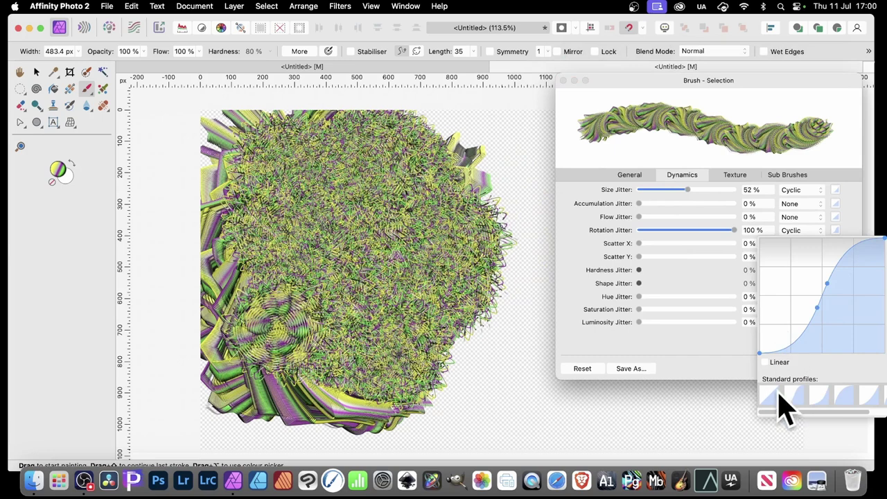
click(794, 395)
click(820, 395)
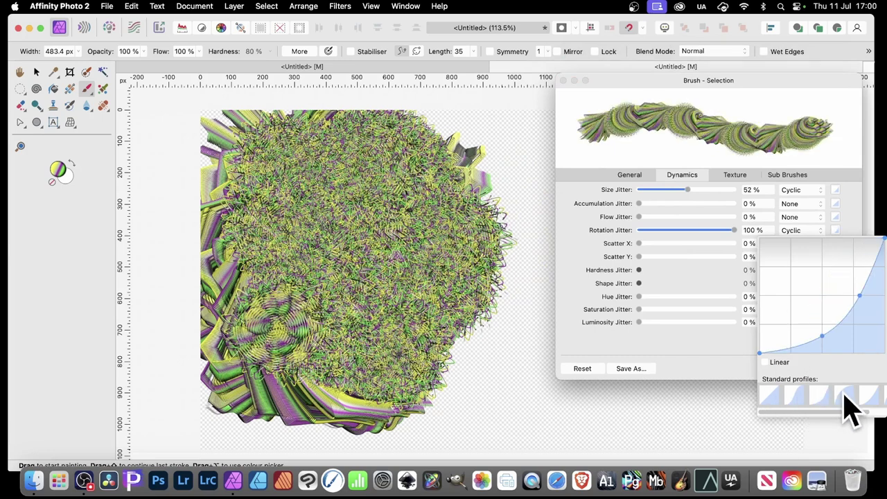
Step: Add curve points, shape them into a smooth rising curve, and paint coiled swirls across the canvas
click(844, 395)
click(866, 395)
mouse_move(839, 313)
mouse_down()
mouse_move(847, 350)
mouse_move(825, 286)
mouse_move(825, 305)
mouse_move(828, 313)
mouse_move(823, 258)
mouse_up()
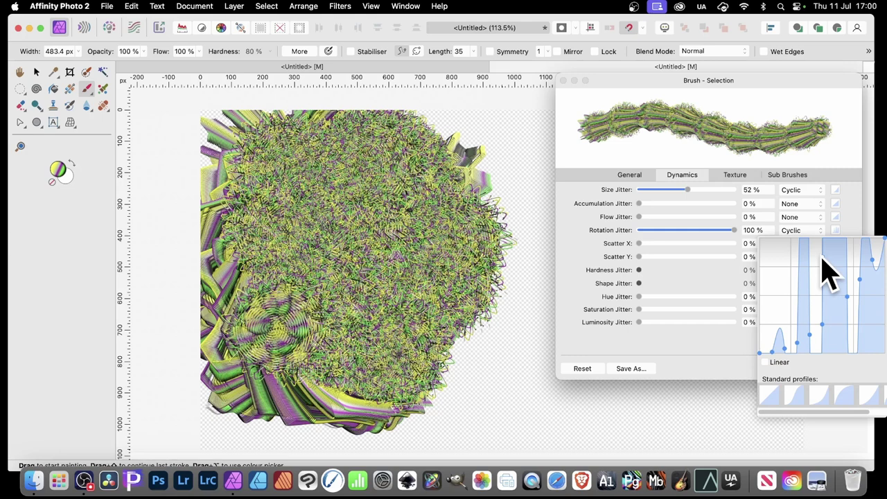
mouse_move(830, 271)
mouse_down()
mouse_move(838, 320)
mouse_move(831, 313)
mouse_up()
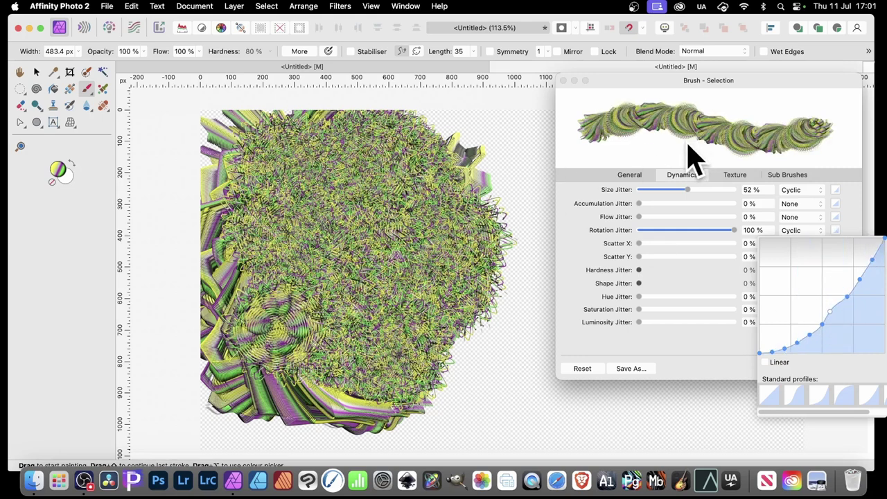
mouse_move(305, 201)
mouse_down()
mouse_move(386, 187)
mouse_move(430, 206)
mouse_move(500, 260)
mouse_move(481, 318)
mouse_move(437, 386)
mouse_move(402, 416)
mouse_move(426, 330)
mouse_move(385, 257)
mouse_move(332, 386)
mouse_move(304, 319)
mouse_move(320, 201)
mouse_move(321, 255)
mouse_move(368, 330)
mouse_move(402, 194)
mouse_move(427, 194)
mouse_move(458, 154)
mouse_move(452, 172)
mouse_move(374, 210)
mouse_move(429, 184)
mouse_move(444, 189)
mouse_move(421, 272)
mouse_move(469, 247)
mouse_move(485, 280)
mouse_move(423, 269)
mouse_move(487, 289)
mouse_move(520, 337)
mouse_move(475, 359)
mouse_move(402, 416)
mouse_move(356, 227)
mouse_move(453, 222)
mouse_move(477, 271)
mouse_move(476, 302)
mouse_move(396, 284)
mouse_move(497, 151)
mouse_move(519, 218)
mouse_move(512, 286)
mouse_move(478, 197)
mouse_move(426, 259)
mouse_move(377, 212)
mouse_move(329, 277)
mouse_move(277, 208)
mouse_move(341, 301)
mouse_move(306, 359)
mouse_move(247, 381)
mouse_move(229, 335)
mouse_move(249, 225)
mouse_move(242, 152)
mouse_move(264, 274)
mouse_move(419, 360)
mouse_move(496, 377)
mouse_move(441, 392)
mouse_move(283, 194)
mouse_up()
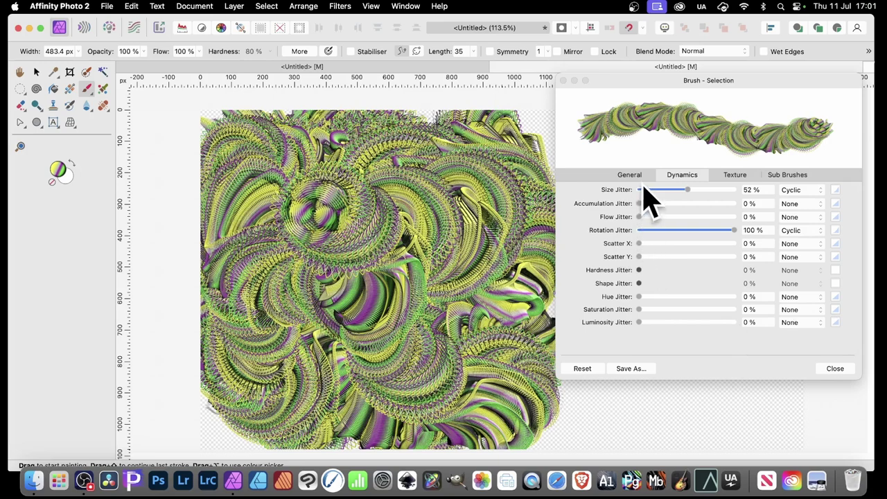
Step: Set Hue Jitter to 100% with a Cyclic controller and paint rainbow swirls around the canvas centre
drag(644, 294, 768, 293)
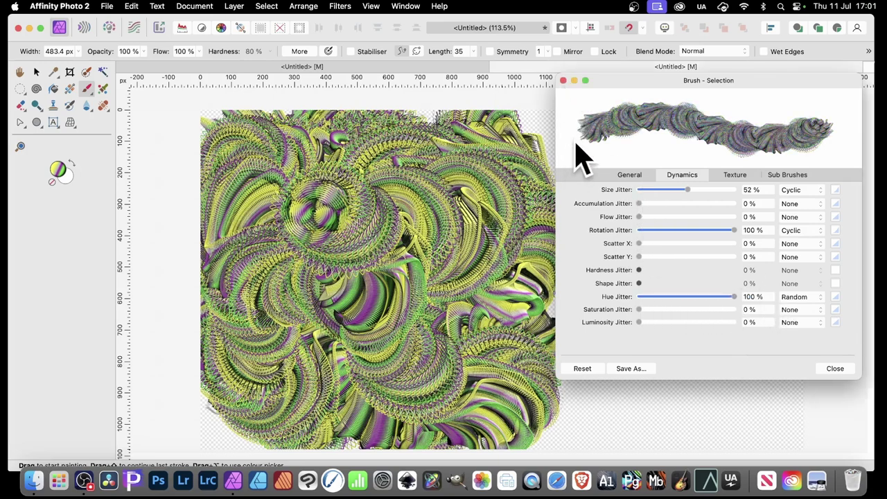
mouse_move(375, 180)
mouse_down()
mouse_move(325, 173)
mouse_move(459, 205)
mouse_move(523, 263)
mouse_move(404, 281)
mouse_move(315, 350)
mouse_move(295, 247)
mouse_move(390, 281)
mouse_move(196, 236)
mouse_up()
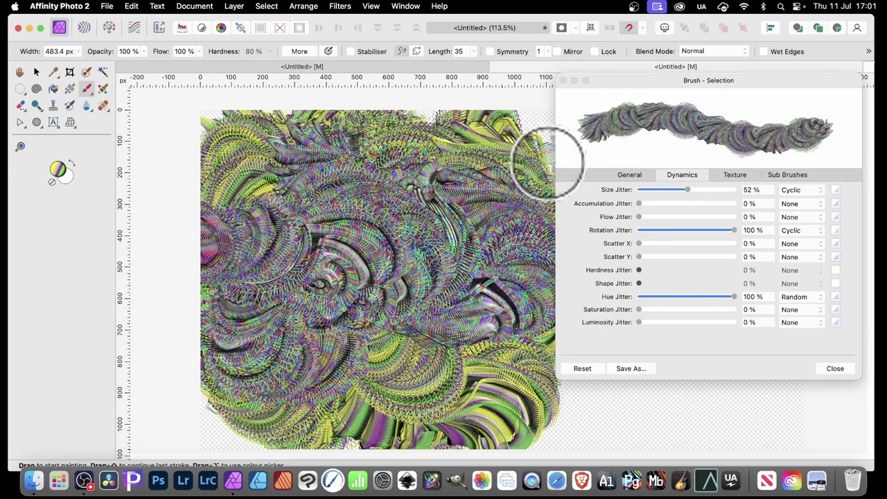
click(796, 296)
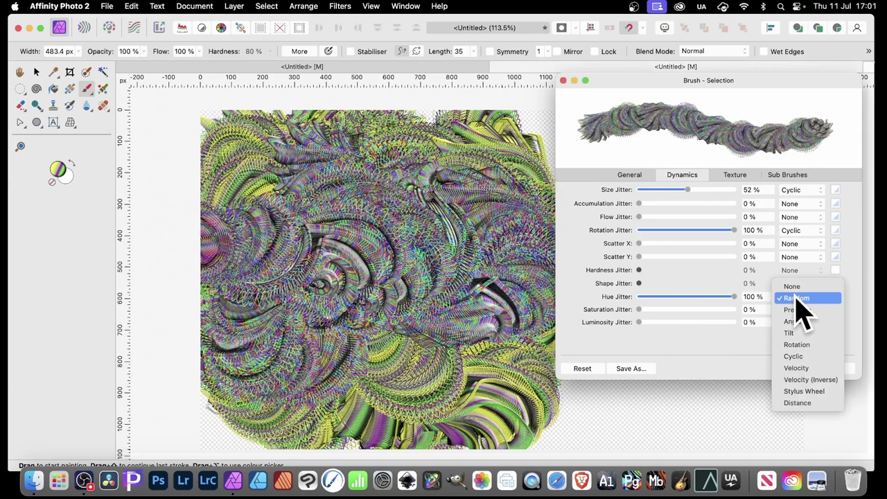
click(796, 356)
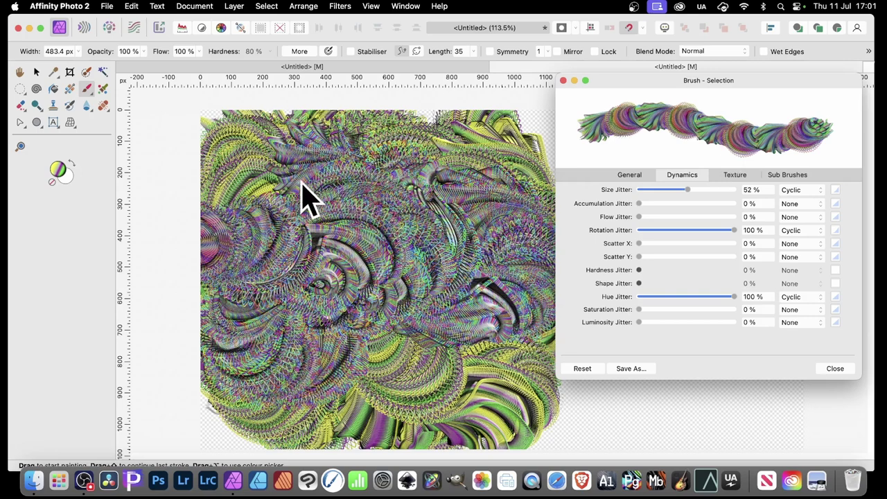
mouse_move(307, 198)
mouse_down()
mouse_move(390, 203)
mouse_move(410, 231)
mouse_move(488, 286)
mouse_move(457, 302)
mouse_move(425, 379)
mouse_move(382, 276)
mouse_move(321, 367)
mouse_move(363, 267)
mouse_move(307, 347)
mouse_move(322, 201)
mouse_move(321, 367)
mouse_move(364, 169)
mouse_move(331, 186)
mouse_move(337, 311)
mouse_move(456, 272)
mouse_move(412, 145)
mouse_move(391, 267)
mouse_up()
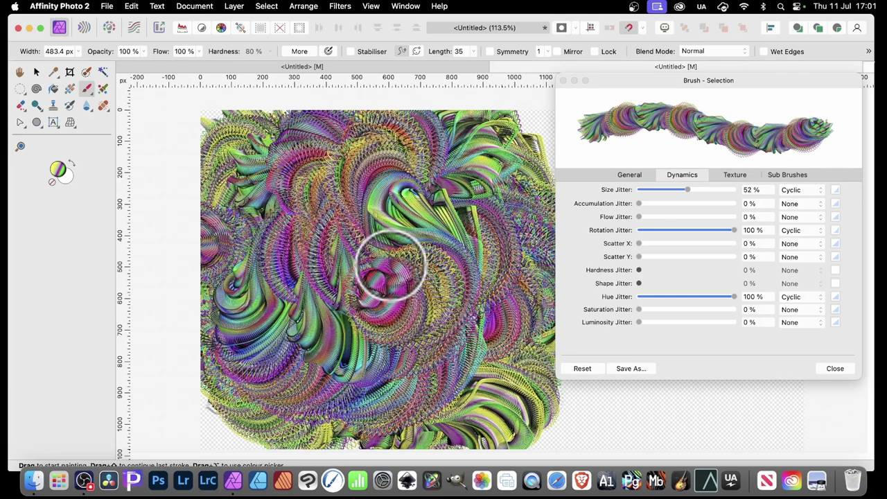
mouse_move(499, 256)
mouse_down()
mouse_move(439, 218)
mouse_move(439, 264)
mouse_move(376, 234)
mouse_move(327, 287)
mouse_move(376, 277)
mouse_move(479, 333)
mouse_move(439, 396)
mouse_move(327, 367)
mouse_move(257, 316)
mouse_move(206, 319)
mouse_move(313, 190)
mouse_move(410, 199)
mouse_move(475, 134)
mouse_move(506, 389)
mouse_move(707, 423)
mouse_up()
Step: Close the Brushes panel and paint rainbow swirls over the empty top-right canvas area
mouse_move(711, 81)
mouse_down()
mouse_move(801, 92)
mouse_move(855, 135)
mouse_move(818, 136)
mouse_up()
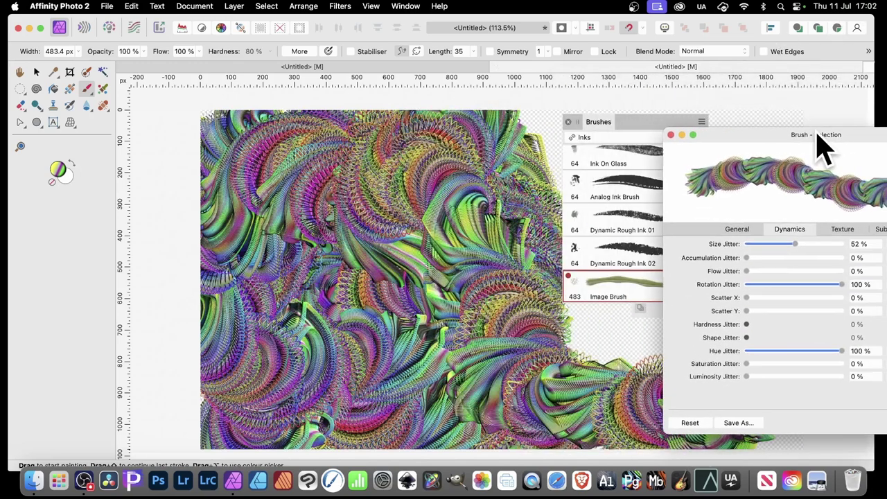
click(570, 126)
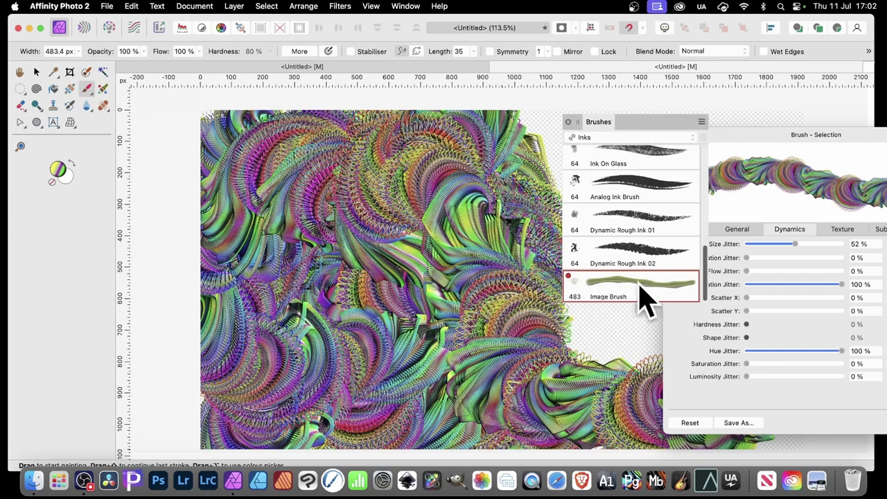
click(569, 123)
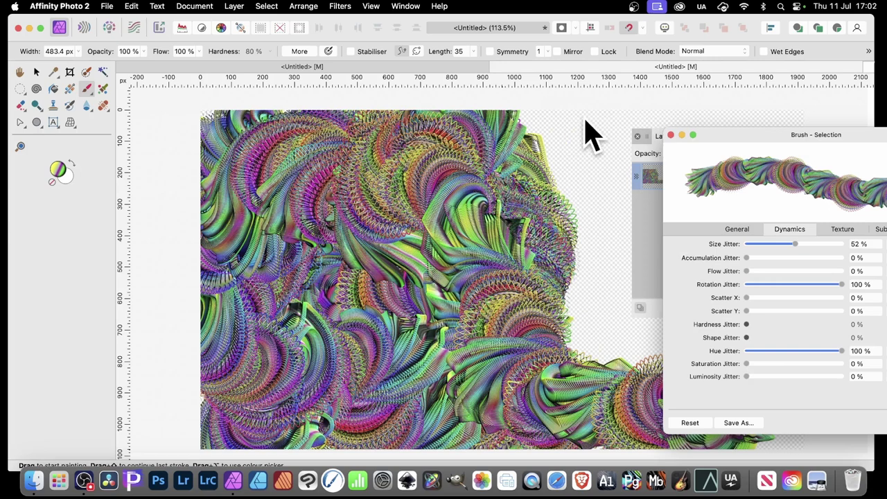
mouse_move(511, 188)
mouse_down()
mouse_move(734, 134)
mouse_move(811, 158)
mouse_move(623, 271)
mouse_move(652, 277)
mouse_move(661, 367)
mouse_move(725, 319)
mouse_move(705, 376)
mouse_move(749, 428)
mouse_move(839, 398)
mouse_move(617, 149)
mouse_move(521, 252)
mouse_move(442, 267)
mouse_move(418, 210)
mouse_move(273, 170)
mouse_move(271, 147)
mouse_move(241, 148)
mouse_up()
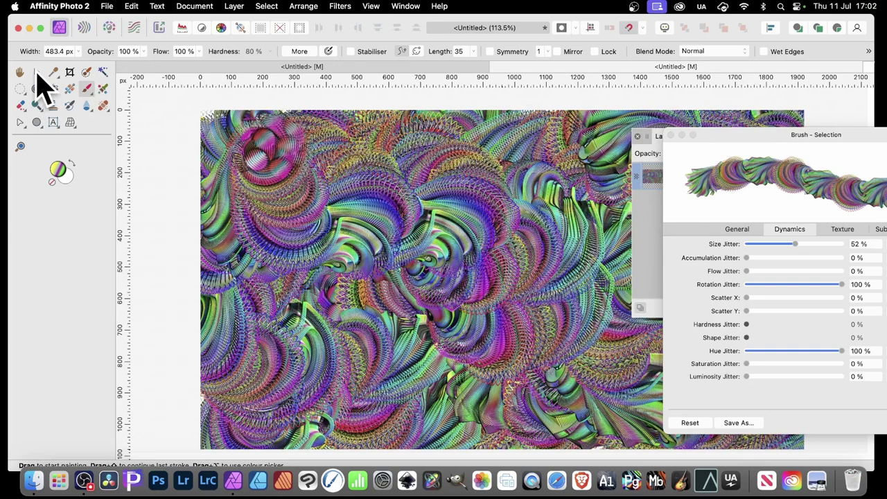
click(36, 72)
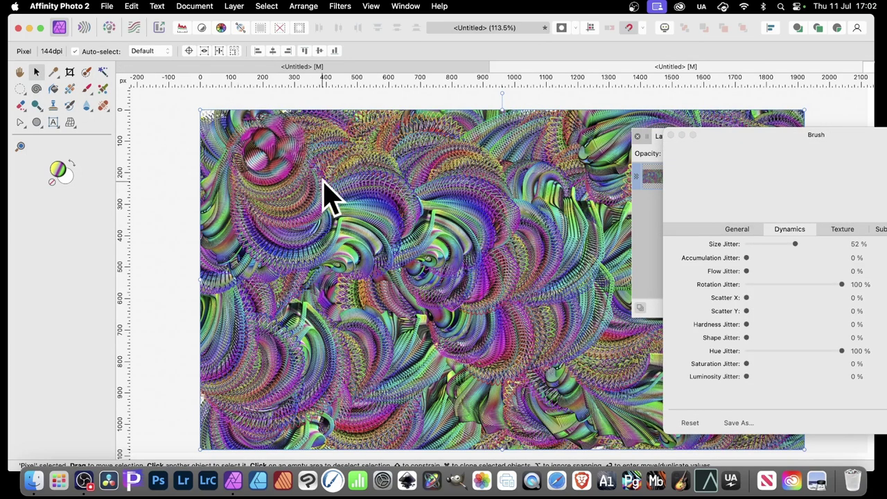
Step: Shrink the painted layer and convert it with Layer > New Pattern Layer from Selection
drag(201, 110, 336, 187)
click(233, 7)
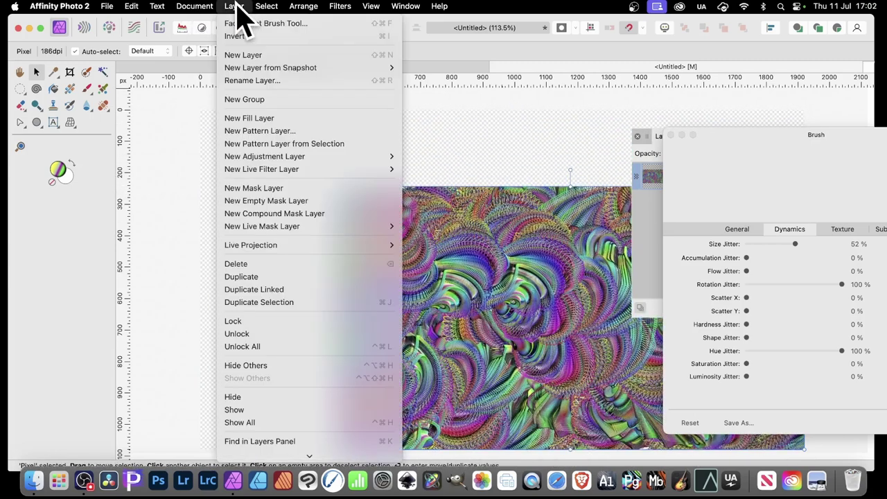
click(267, 144)
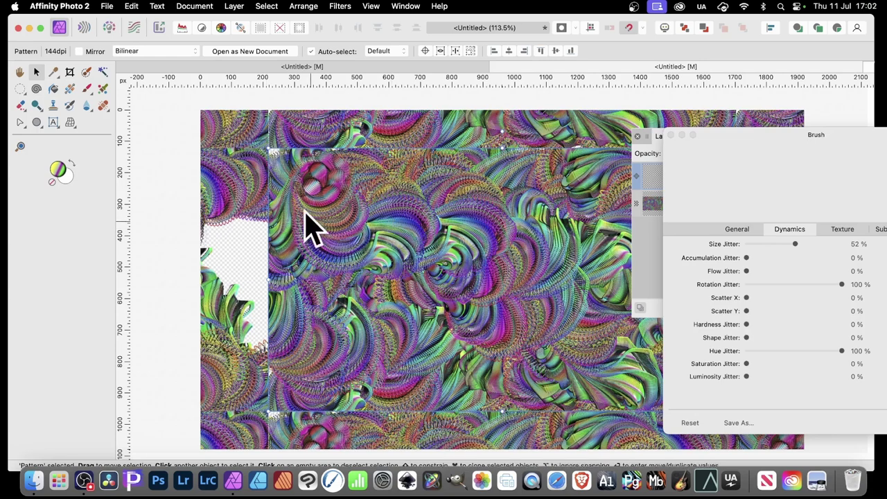
Step: Mirror and enlarge the pattern tiles, then paint circular motifs over them with the brush
click(79, 52)
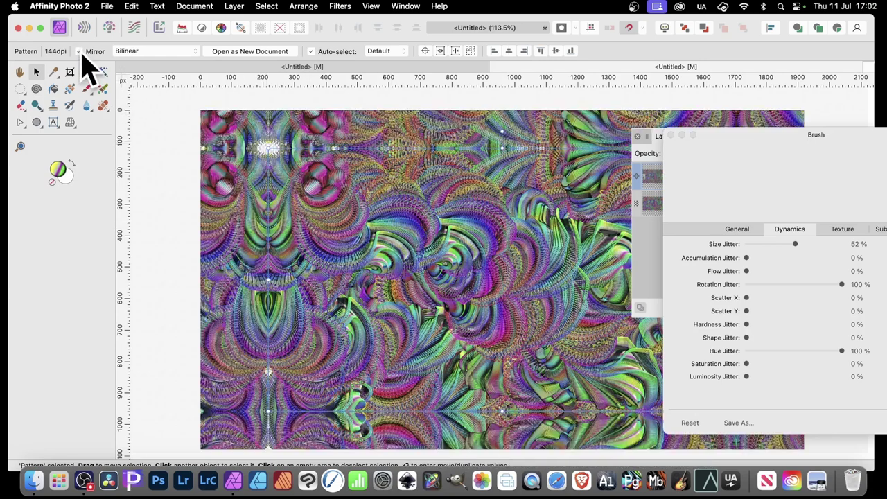
drag(258, 143, 406, 258)
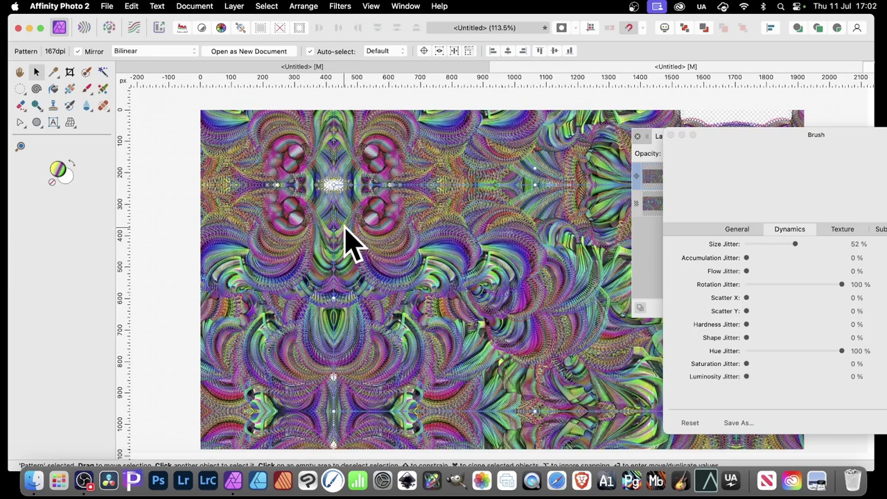
key(b)
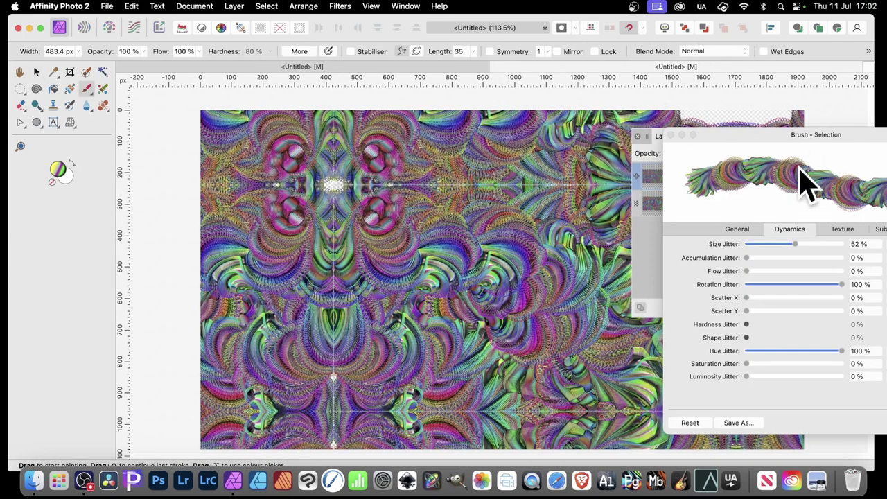
mouse_move(465, 258)
mouse_down()
mouse_move(388, 242)
mouse_move(322, 174)
mouse_move(341, 195)
mouse_move(399, 212)
mouse_move(402, 229)
mouse_move(427, 245)
mouse_move(489, 241)
mouse_move(509, 300)
mouse_move(571, 325)
mouse_move(541, 317)
mouse_move(365, 356)
mouse_move(194, 331)
mouse_move(396, 258)
mouse_up()
Step: Adjust the brush Size and Spacing in the General tab and paint new swirl strokes across the pattern
click(739, 229)
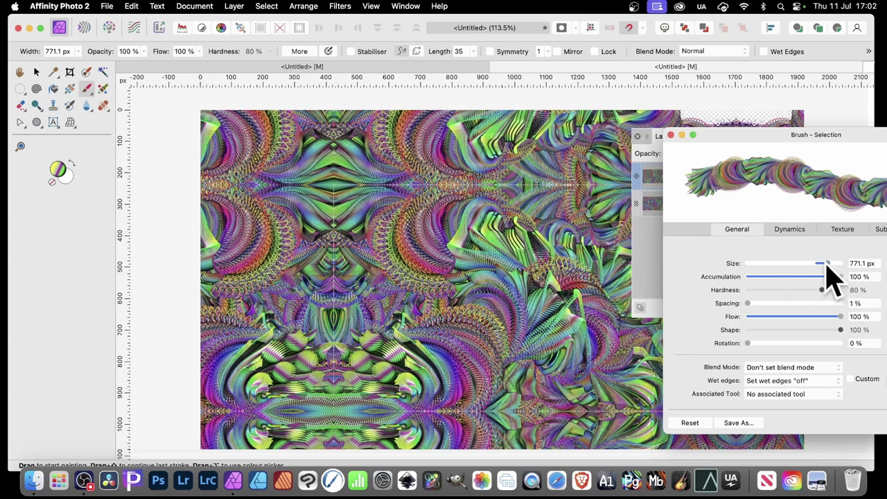
drag(826, 265, 809, 269)
mouse_move(486, 271)
mouse_down()
mouse_move(538, 211)
mouse_move(511, 200)
mouse_move(528, 245)
mouse_move(560, 285)
mouse_move(552, 341)
mouse_move(505, 333)
mouse_move(426, 407)
mouse_move(439, 352)
mouse_move(364, 306)
mouse_move(357, 203)
mouse_move(402, 296)
mouse_move(452, 351)
mouse_move(523, 362)
mouse_move(553, 403)
mouse_move(561, 366)
mouse_move(589, 330)
mouse_move(479, 383)
mouse_move(401, 372)
mouse_move(421, 293)
mouse_move(397, 244)
mouse_move(345, 282)
mouse_move(339, 380)
mouse_move(343, 186)
mouse_move(386, 269)
mouse_move(568, 335)
mouse_move(597, 331)
mouse_up()
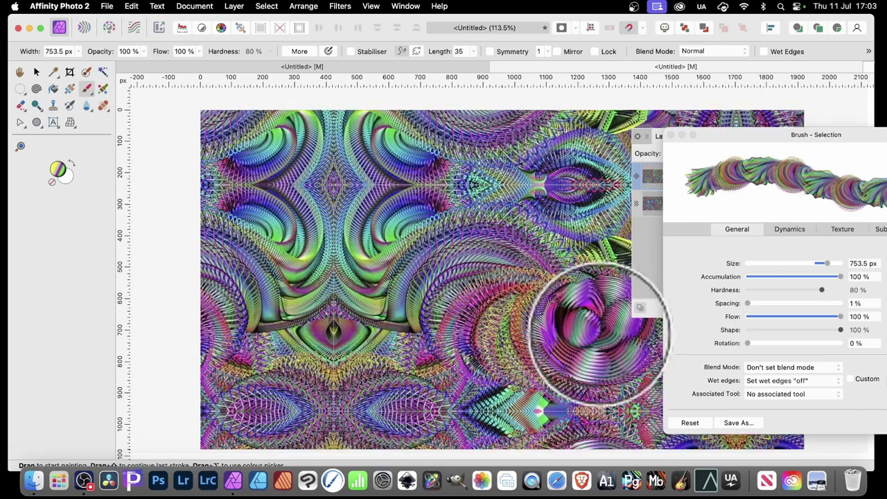
click(872, 304)
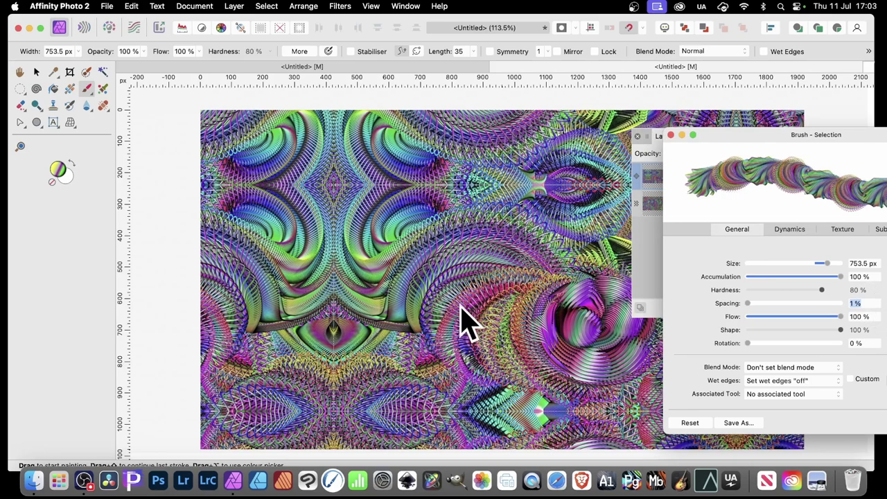
mouse_move(463, 320)
mouse_down()
mouse_move(476, 267)
mouse_move(545, 335)
mouse_move(571, 415)
mouse_move(431, 361)
mouse_move(311, 194)
mouse_move(337, 143)
mouse_move(342, 189)
mouse_move(376, 79)
mouse_up()
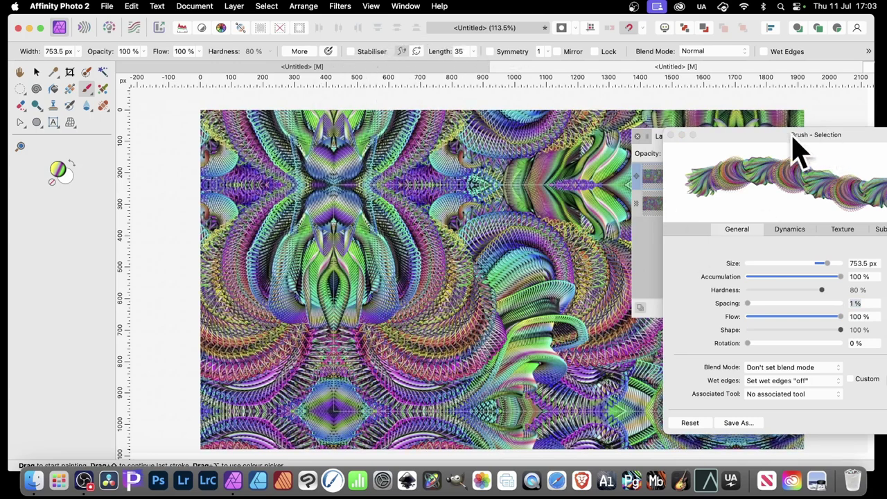
mouse_move(804, 141)
mouse_down()
mouse_move(756, 133)
mouse_move(724, 160)
mouse_up()
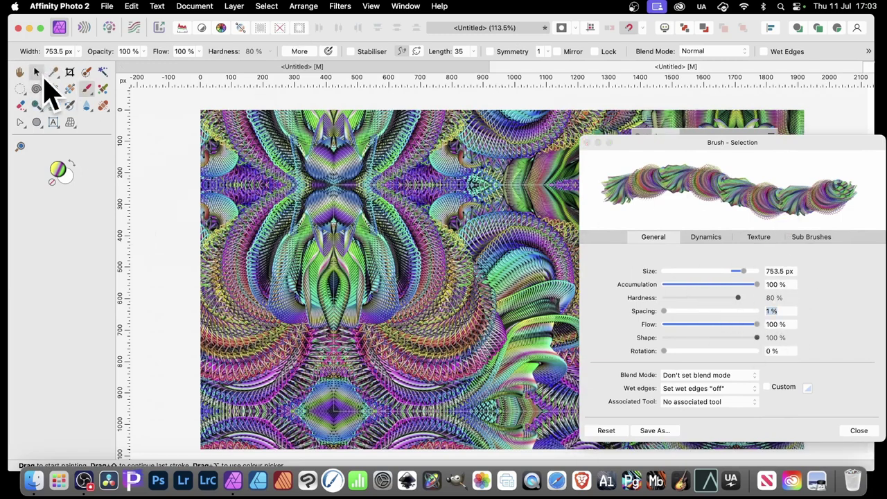
Step: Rescale the mirrored pattern tiles to 255 dpi with the Move Tool
click(36, 72)
mouse_move(328, 184)
mouse_down()
mouse_move(459, 253)
mouse_move(462, 264)
mouse_up()
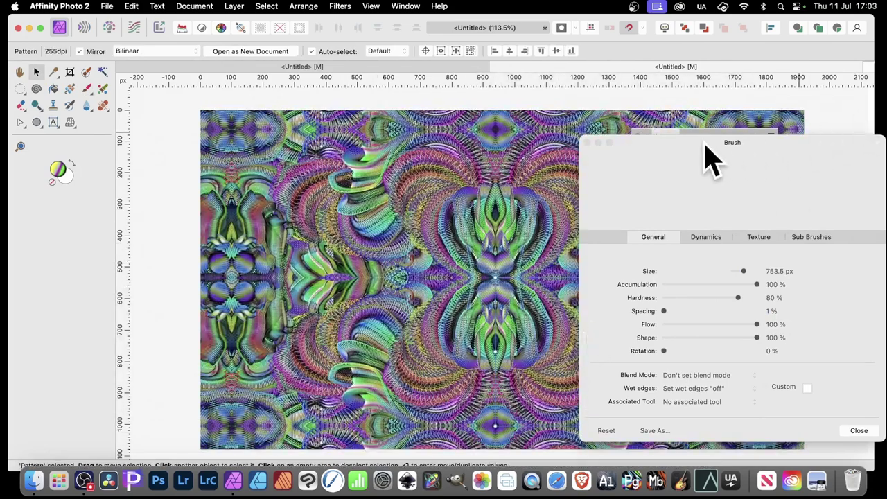
drag(705, 145, 722, 142)
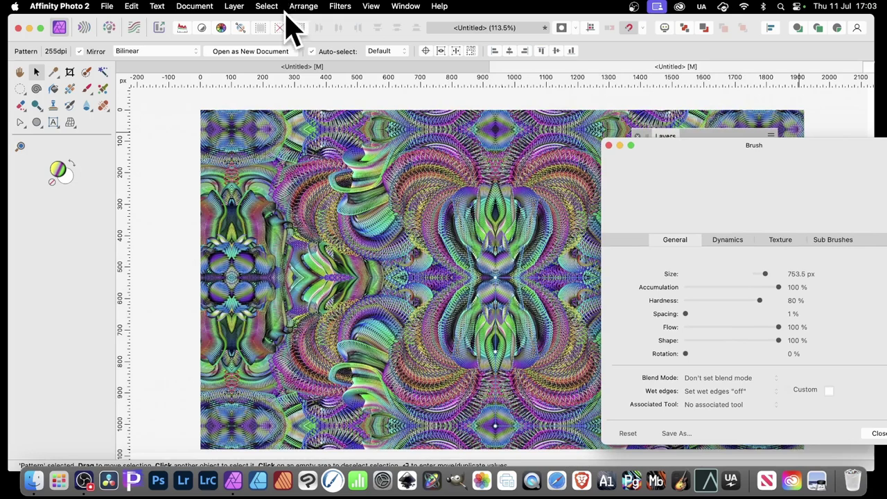
Step: Rasterise the pattern layer into a pixel layer
click(234, 6)
scroll(305, 347, down, 5)
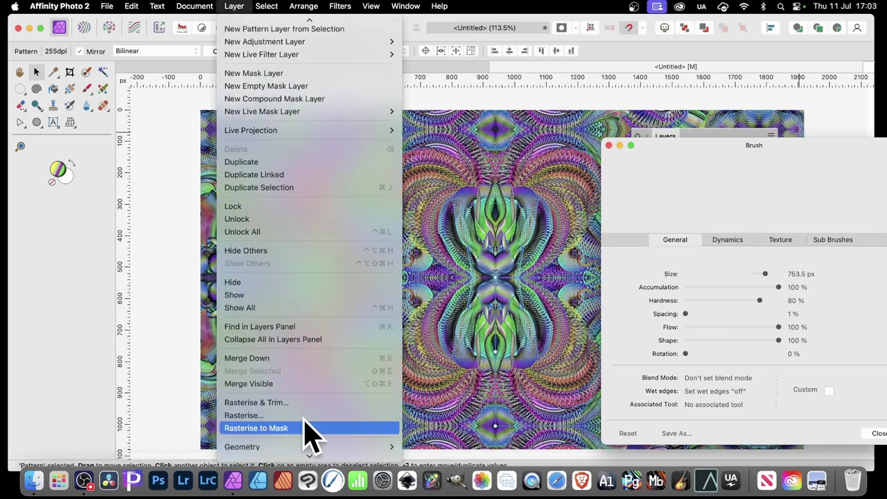
click(276, 416)
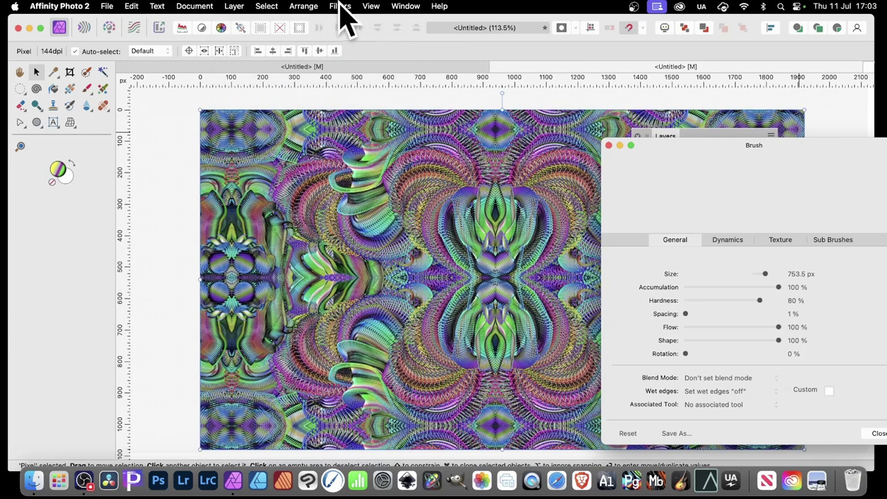
Step: Apply a Mirror distortion with 4 mirrors centred left of middle, then nudge the layer
click(339, 5)
mouse_move(350, 50)
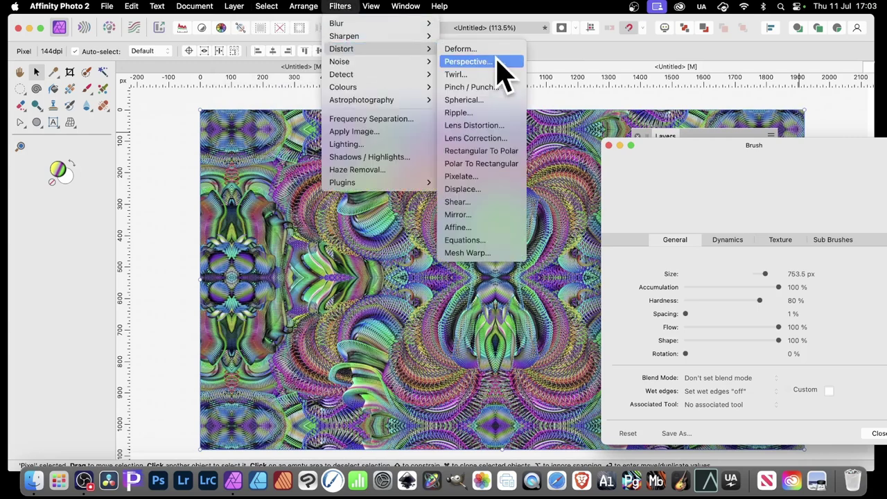
click(477, 215)
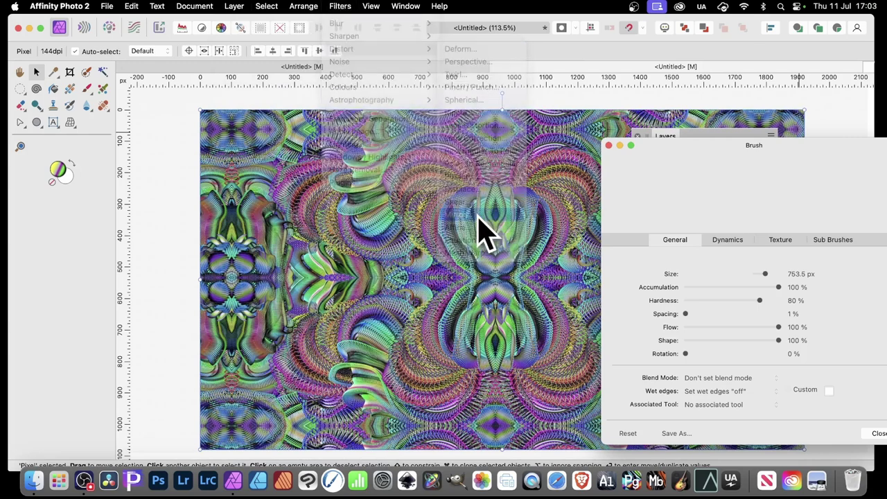
drag(698, 372, 711, 372)
click(483, 277)
drag(483, 277, 371, 260)
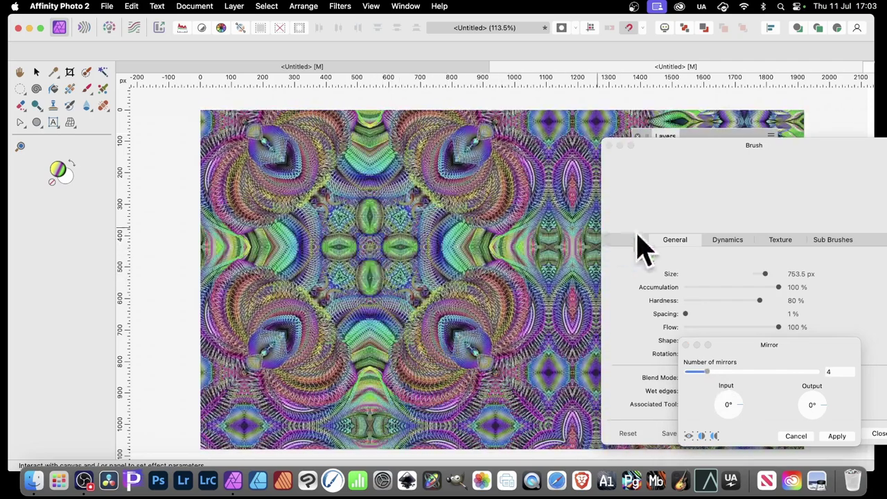
click(837, 436)
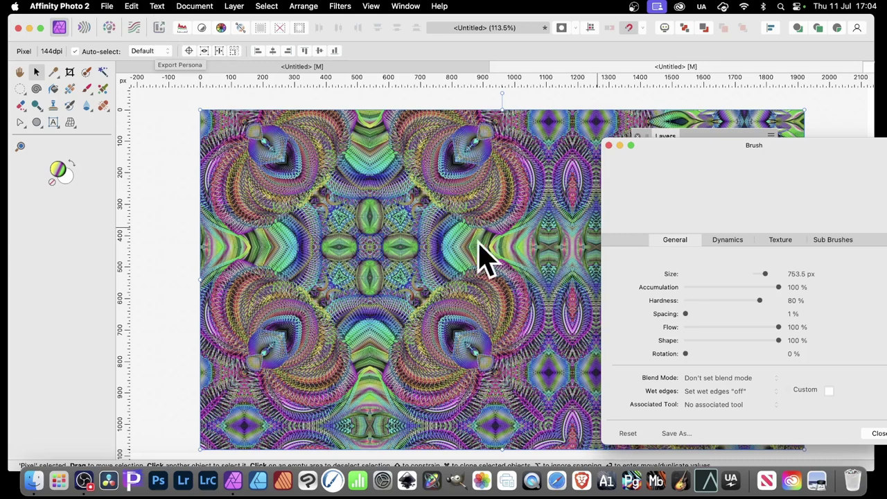
mouse_move(452, 245)
mouse_down()
mouse_move(498, 279)
mouse_move(420, 241)
mouse_move(440, 236)
mouse_move(470, 272)
mouse_move(395, 253)
mouse_move(429, 248)
mouse_move(360, 167)
mouse_move(324, 183)
mouse_move(350, 187)
mouse_move(364, 174)
mouse_move(374, 190)
mouse_move(405, 175)
mouse_move(311, 171)
mouse_move(299, 154)
mouse_move(378, 208)
mouse_move(310, 175)
mouse_move(336, 167)
mouse_up()
Step: Delete both image layers with the Move Tool, leaving an empty transparent canvas
key(b)
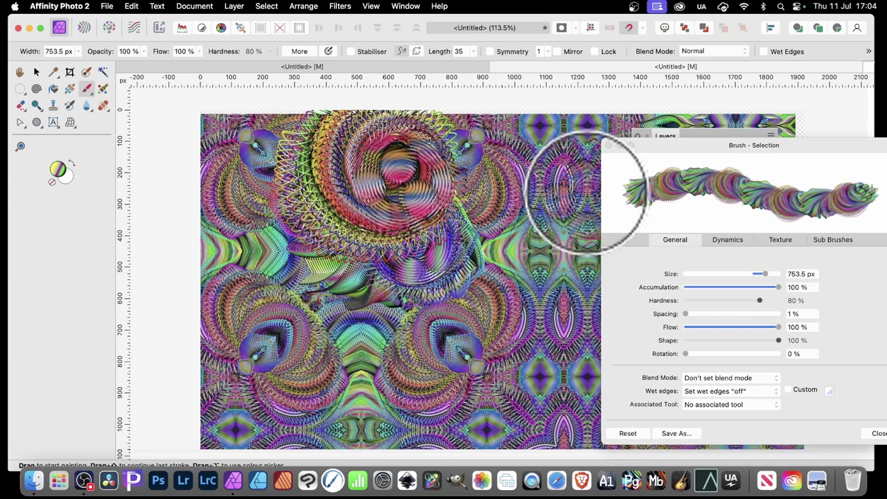
click(36, 72)
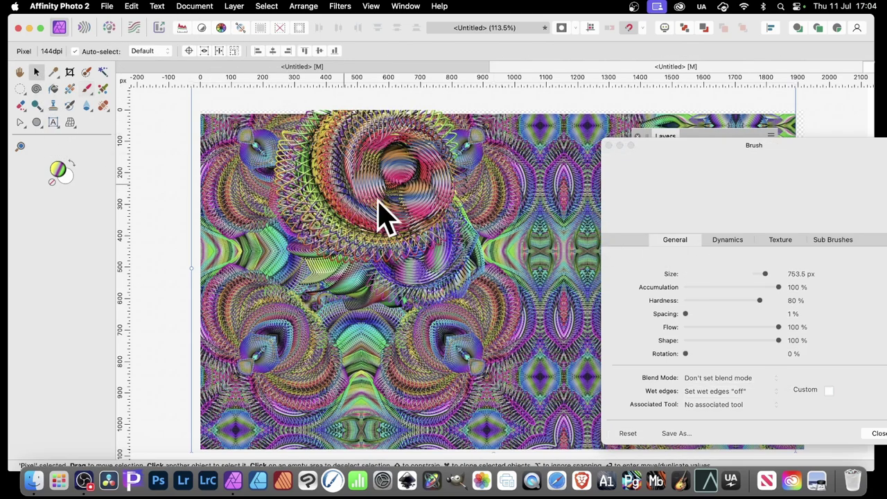
key(Delete)
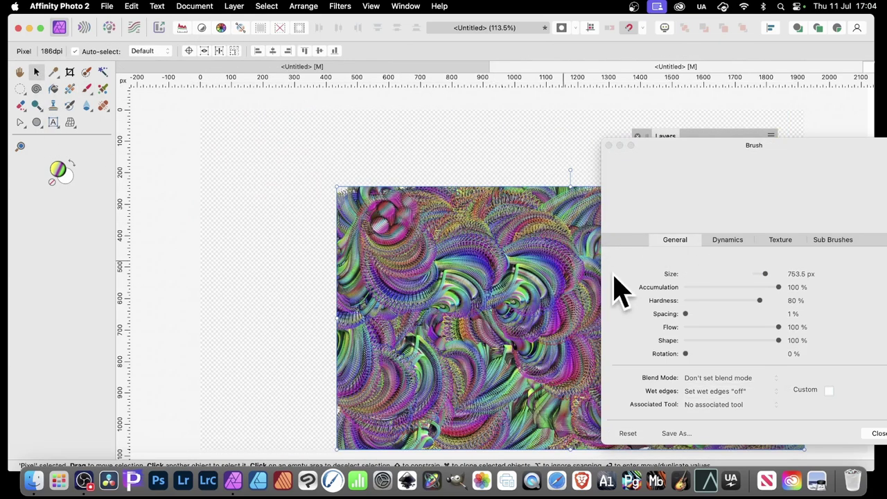
key(Delete)
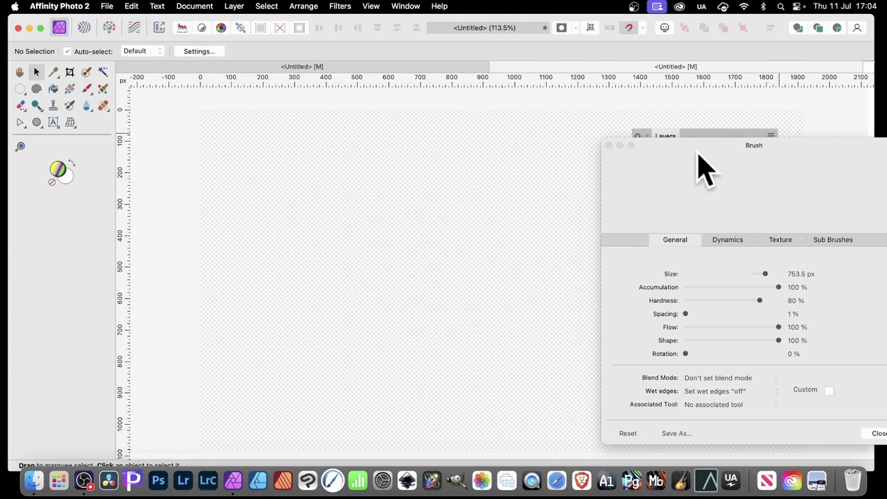
Step: Paint a round rainbow spiral stamp near the canvas centre, undoing the previous strokes
click(86, 90)
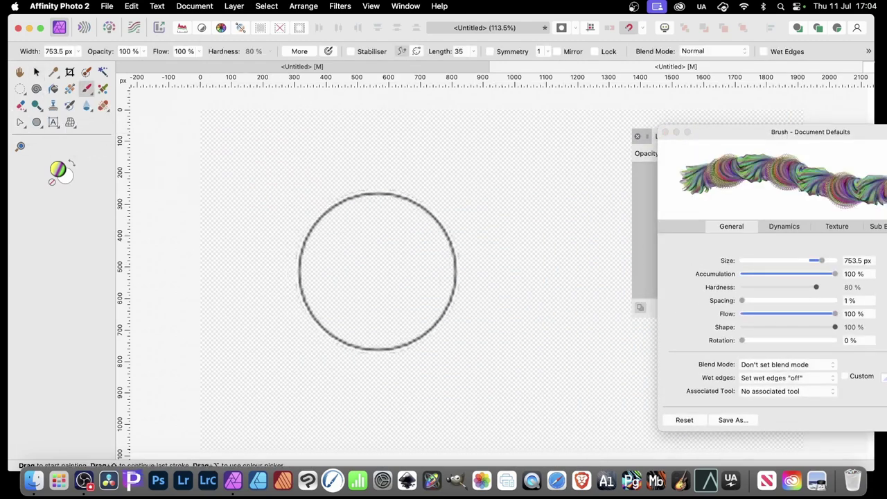
mouse_move(408, 258)
mouse_down()
mouse_move(376, 256)
mouse_move(370, 165)
mouse_move(363, 254)
mouse_move(414, 265)
mouse_move(398, 261)
mouse_up()
key(super+z)
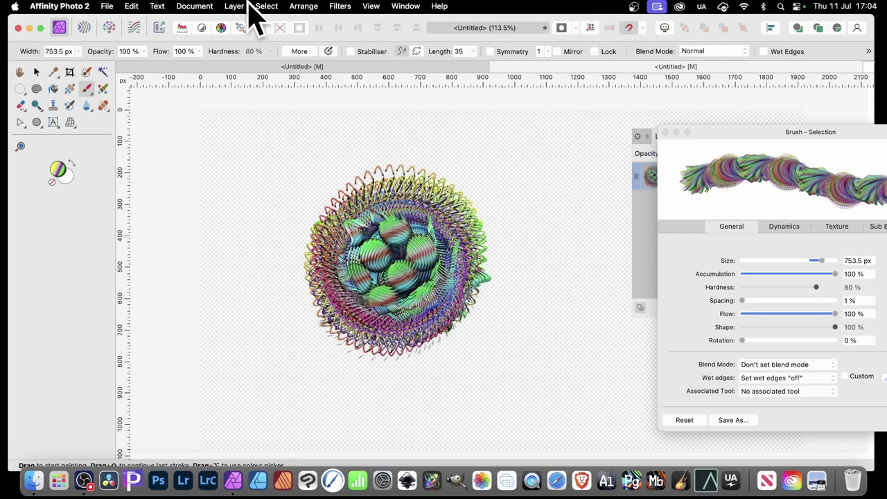
Step: Open the Deform filter on the rainbow stamp and move its settings away from the image
click(339, 6)
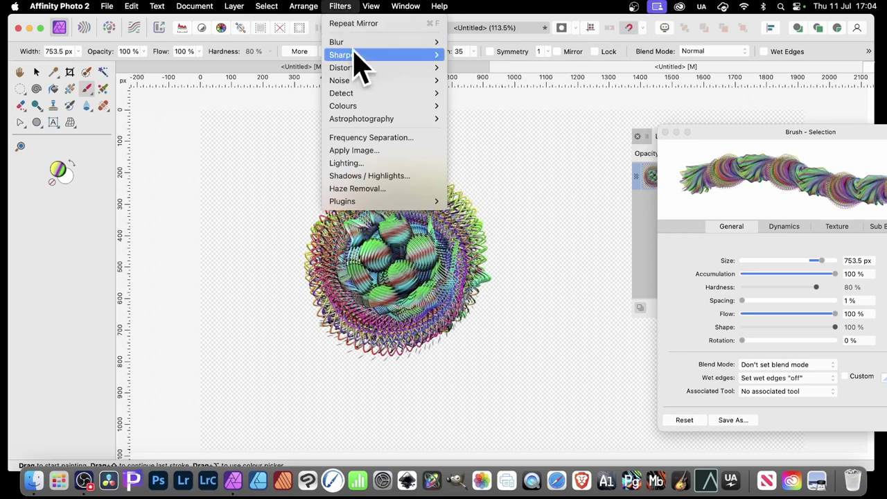
mouse_move(357, 67)
click(469, 67)
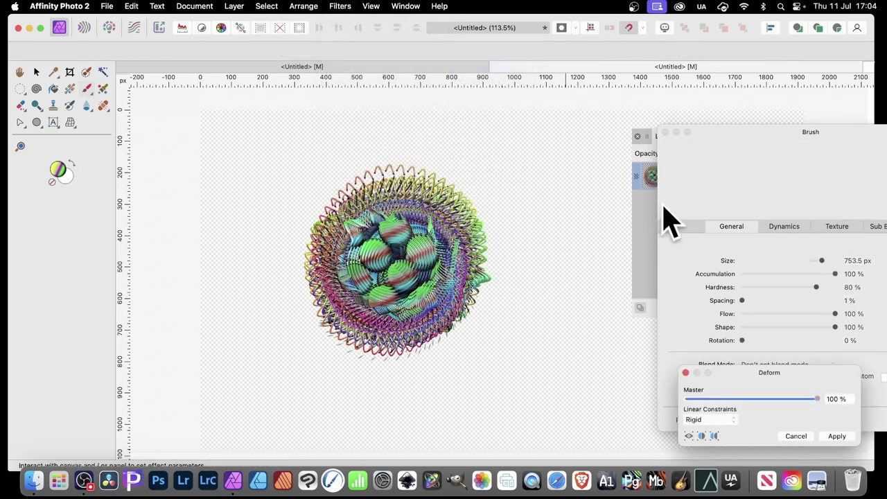
click(36, 72)
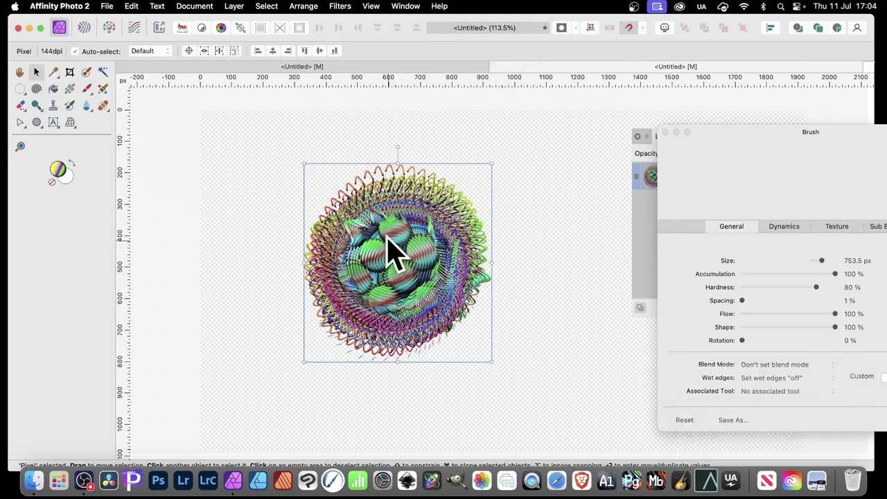
click(340, 6)
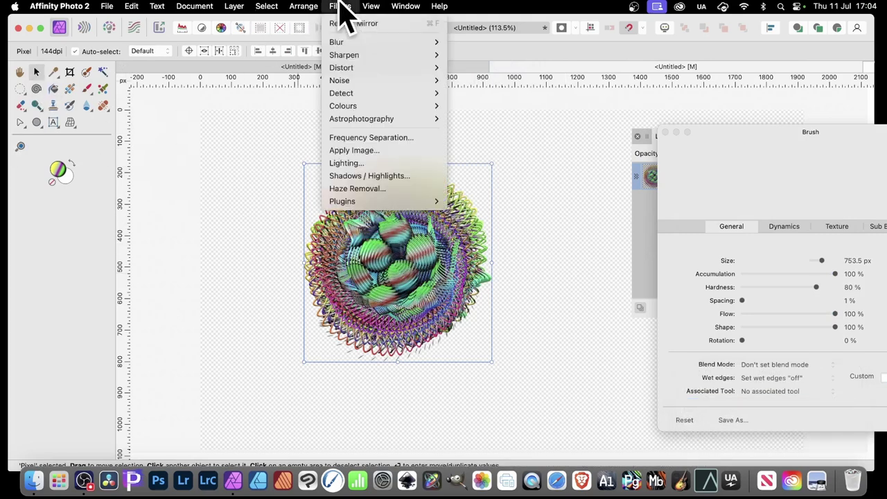
mouse_move(359, 70)
click(486, 68)
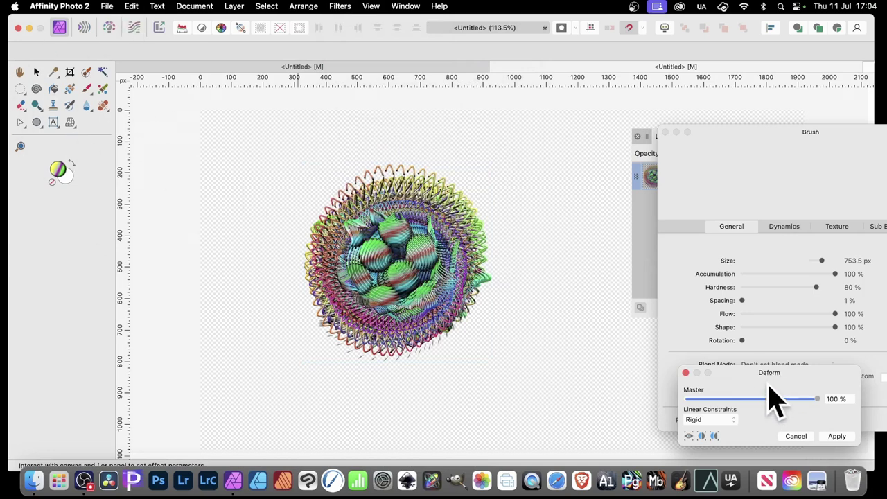
mouse_move(773, 399)
mouse_down()
mouse_move(603, 291)
mouse_move(586, 258)
mouse_up()
click(345, 223)
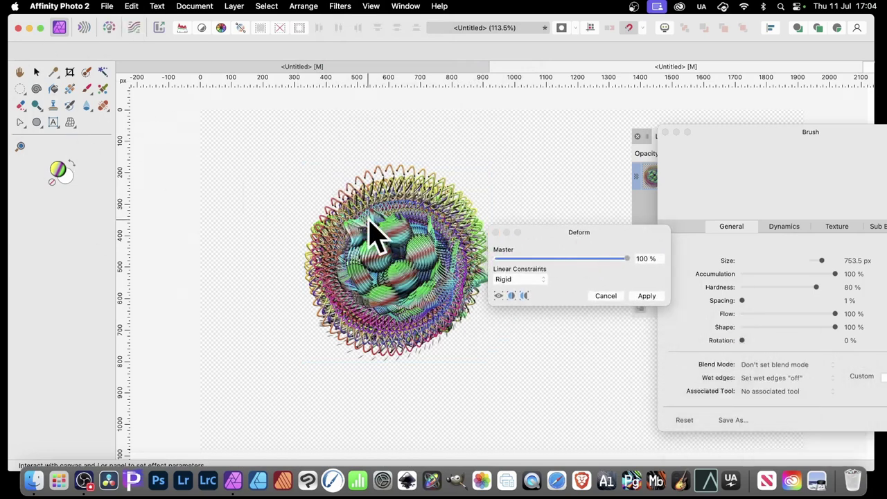
Step: Pull the mandala's upper edge, lower-left, inner cluster and lower-right into a twisted shape, then apply
drag(372, 207, 424, 269)
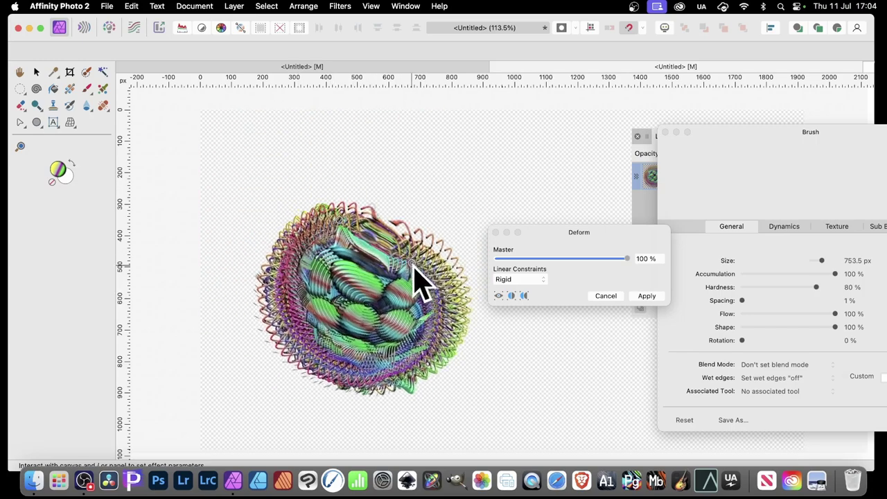
drag(340, 218, 374, 186)
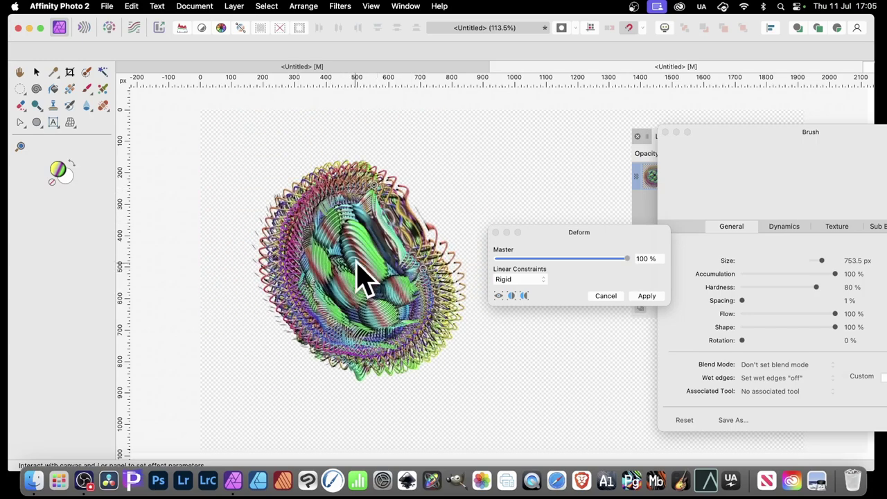
drag(358, 332, 293, 368)
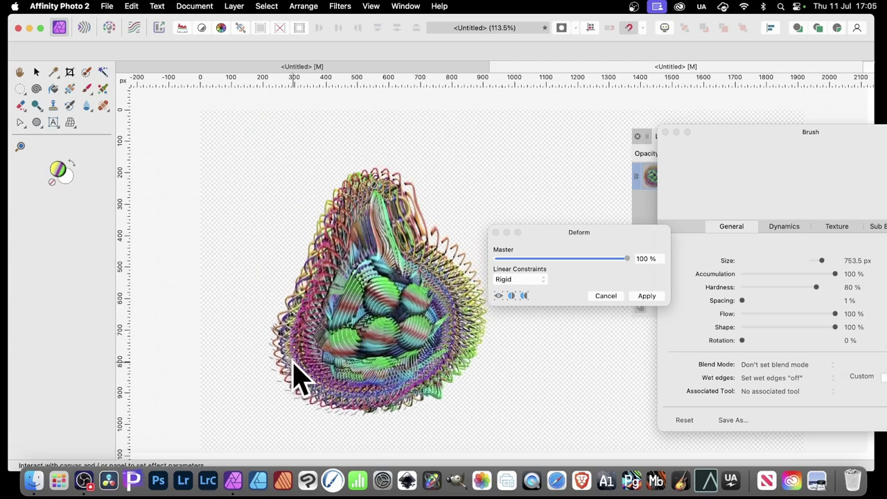
drag(329, 295, 399, 294)
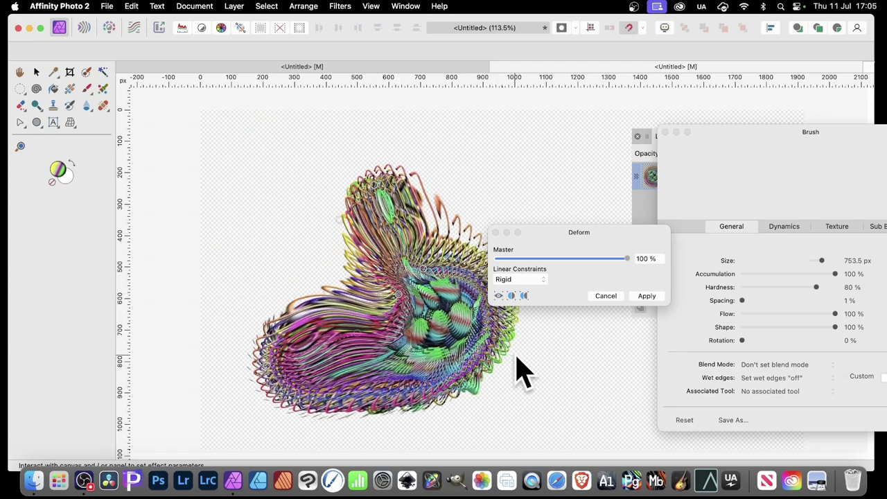
drag(520, 362, 377, 270)
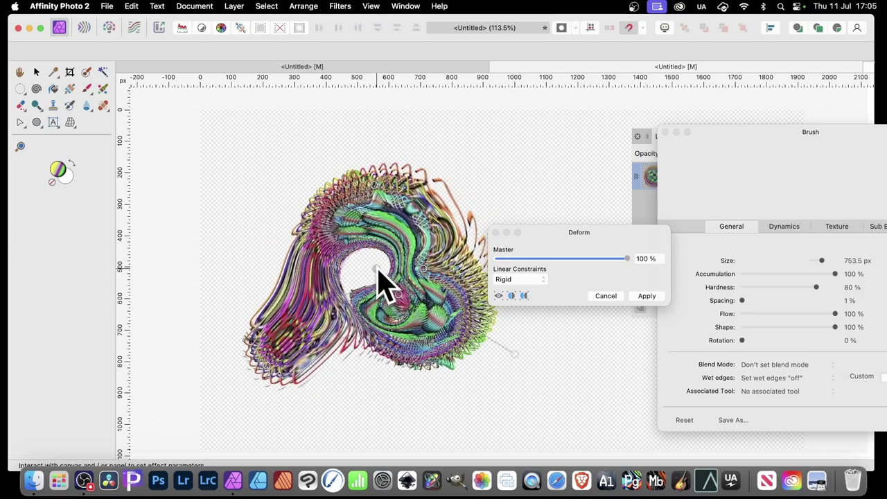
click(645, 297)
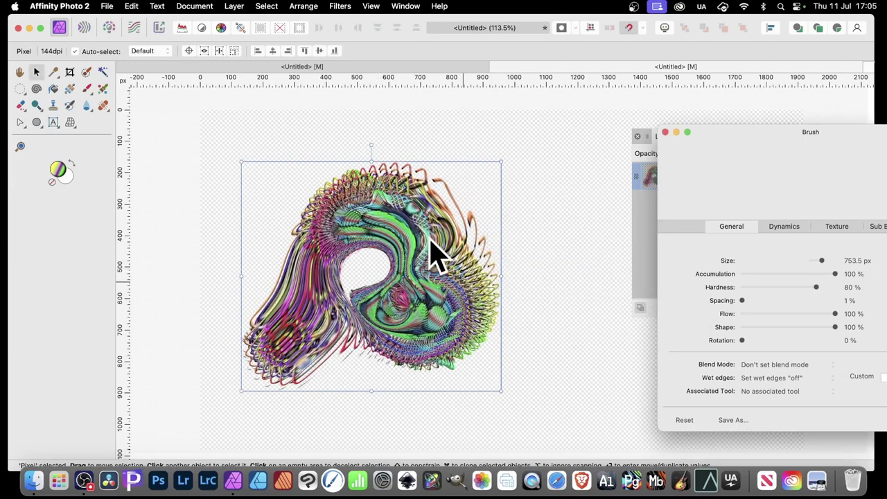
Step: Clone the warped artwork and place a smaller copy over its top
drag(430, 243, 497, 280)
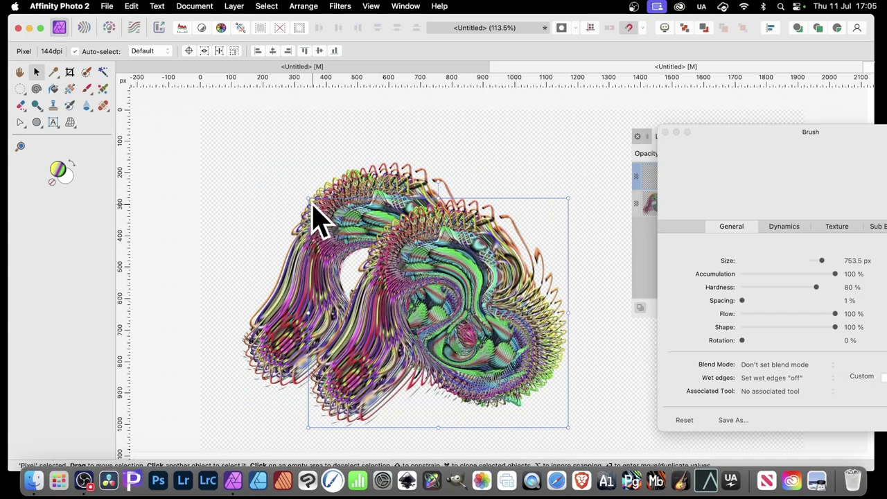
drag(308, 200, 392, 258)
mouse_move(520, 337)
mouse_down()
mouse_move(531, 208)
mouse_move(523, 201)
mouse_move(534, 208)
mouse_move(436, 242)
mouse_move(475, 234)
mouse_up()
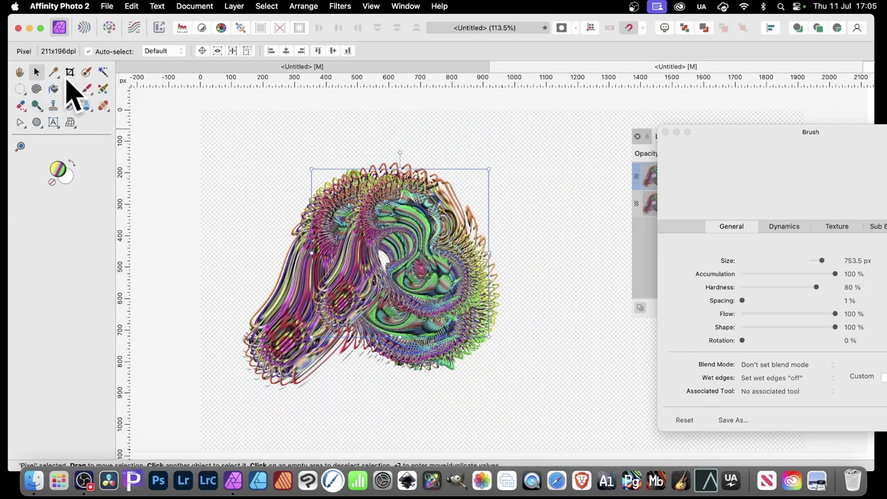
key(Return)
drag(458, 87, 513, 97)
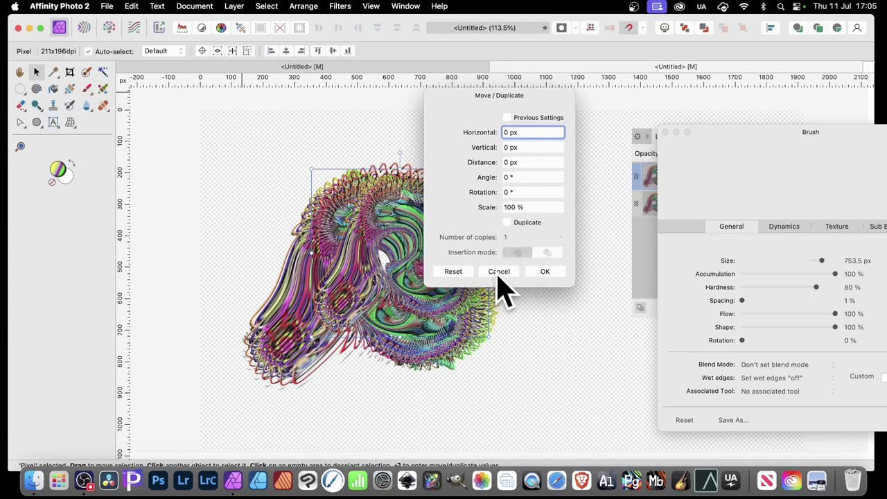
click(499, 274)
Step: Select both copies and merge them with Layer > Merge Selected
drag(184, 136, 600, 461)
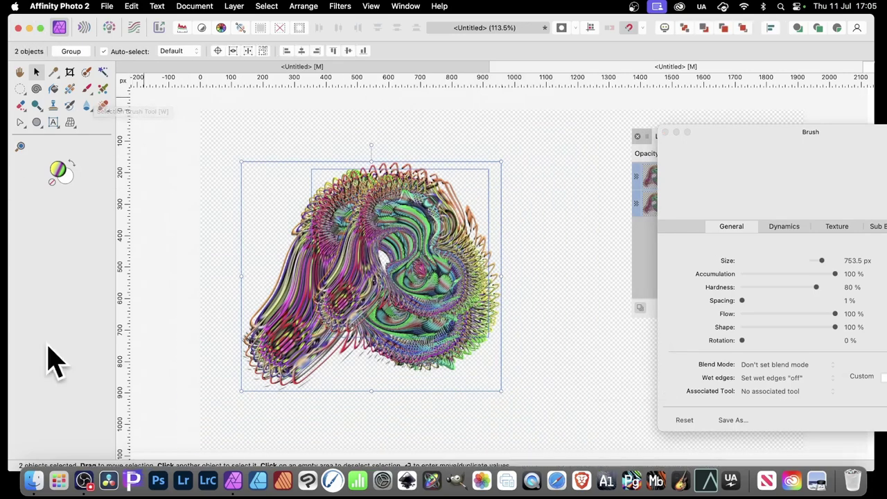
click(234, 7)
scroll(284, 346, down, 5)
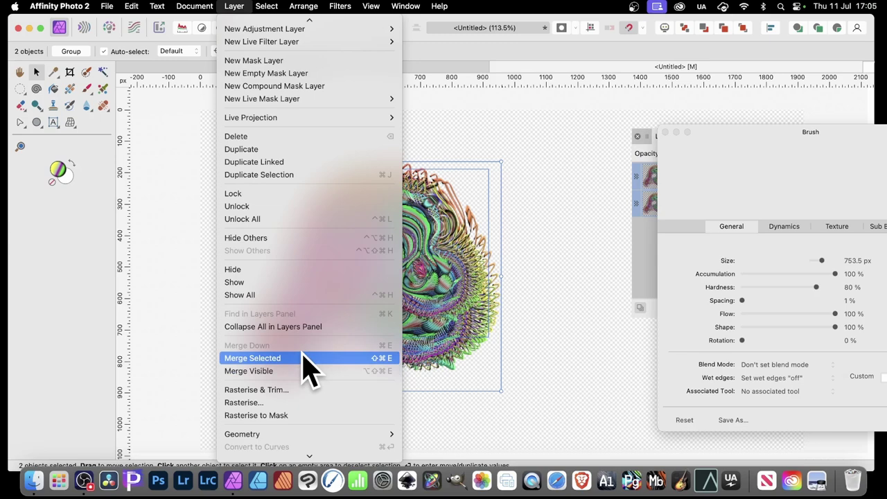
click(305, 359)
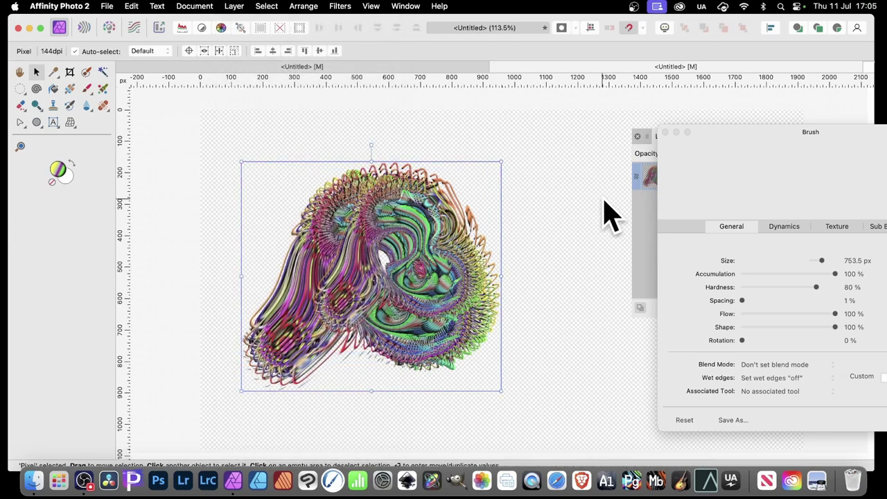
Step: Create Image Brush 2 from the merged artwork with New Brush From Selection
mouse_move(721, 143)
mouse_down()
mouse_move(574, 252)
mouse_move(541, 129)
mouse_up()
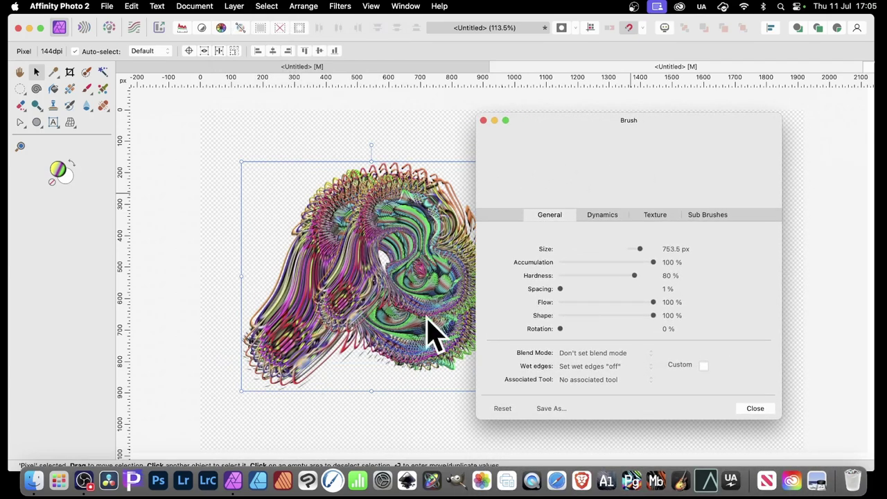
click(87, 89)
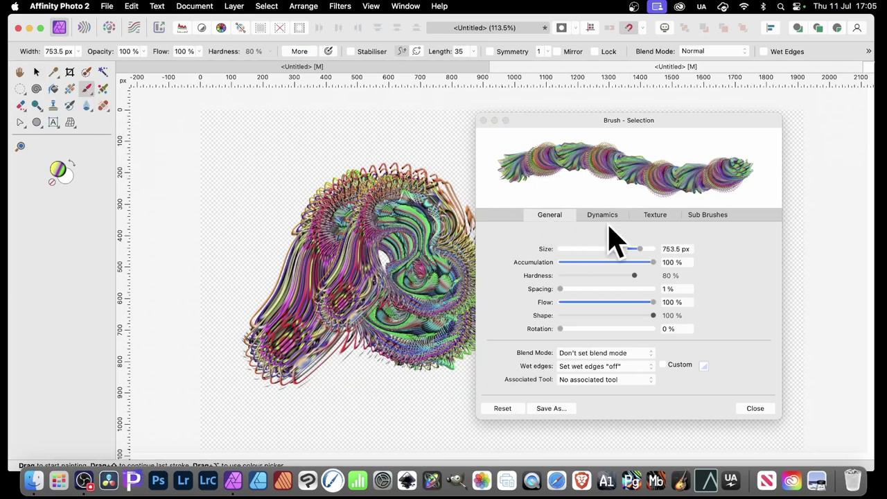
click(769, 408)
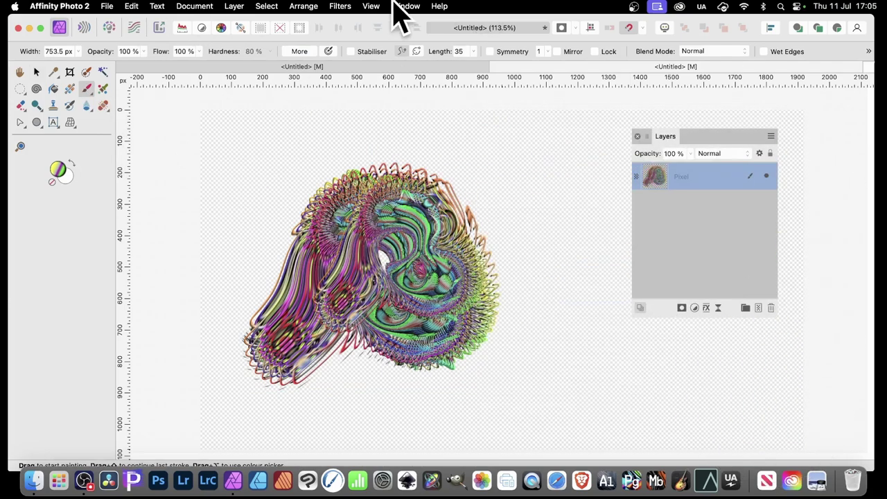
click(402, 7)
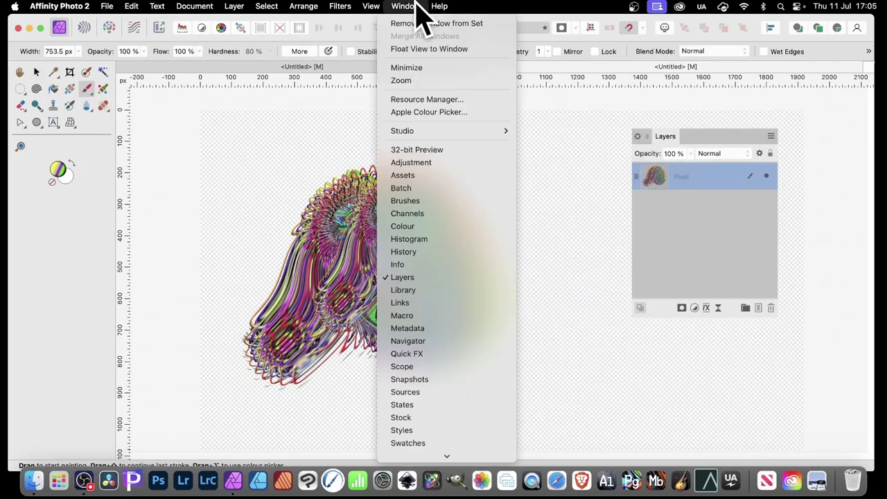
click(436, 201)
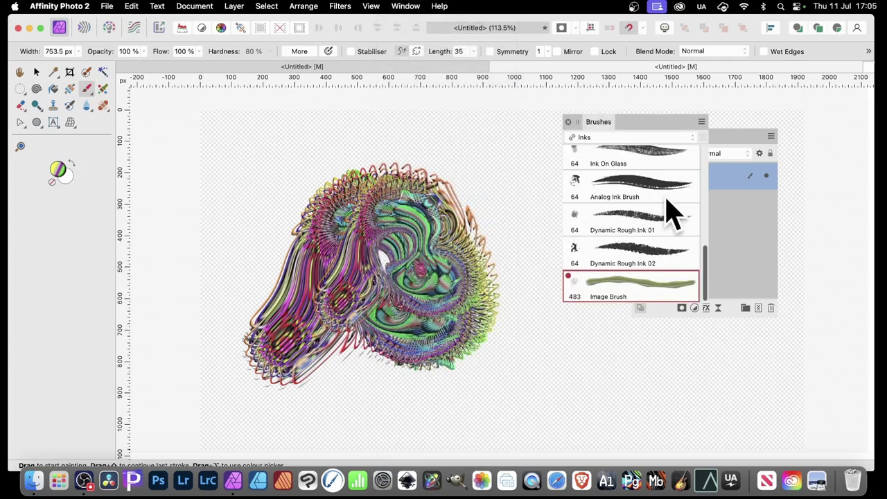
click(702, 122)
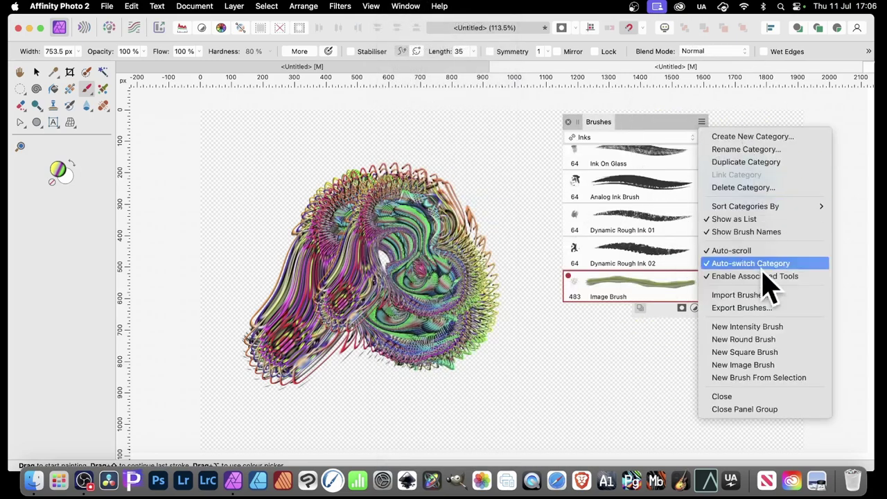
click(778, 379)
Step: Paint Image Brush 2 strokes over the top, right, centre and upper-left of the canvas
mouse_move(402, 291)
mouse_down()
mouse_move(437, 291)
mouse_move(361, 218)
mouse_move(376, 284)
mouse_move(461, 301)
mouse_move(584, 238)
mouse_move(238, 228)
mouse_move(409, 162)
mouse_move(184, 354)
mouse_move(377, 415)
mouse_move(515, 435)
mouse_move(749, 430)
mouse_move(238, 188)
mouse_move(242, 168)
mouse_up()
mouse_move(375, 163)
mouse_down()
mouse_move(582, 152)
mouse_move(515, 173)
mouse_move(760, 105)
mouse_move(728, 119)
mouse_move(731, 142)
mouse_move(766, 132)
mouse_up()
click(766, 133)
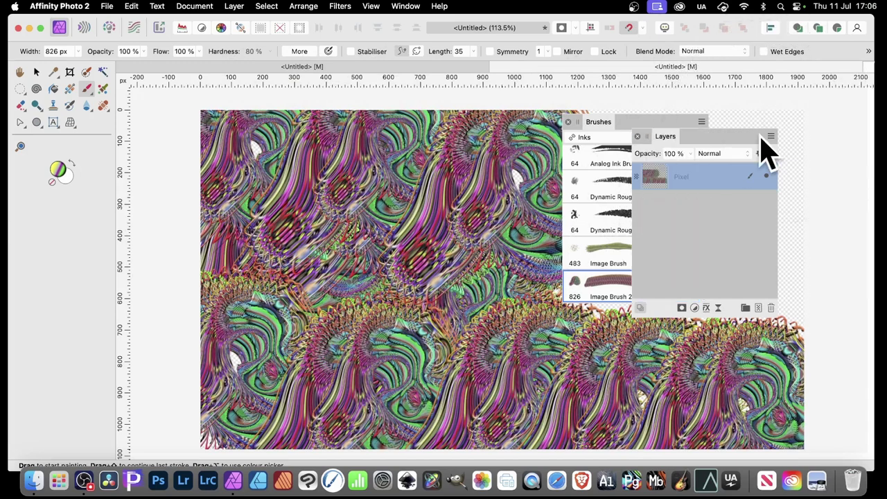
mouse_move(791, 194)
mouse_down()
mouse_move(780, 228)
mouse_move(759, 319)
mouse_move(665, 147)
mouse_up()
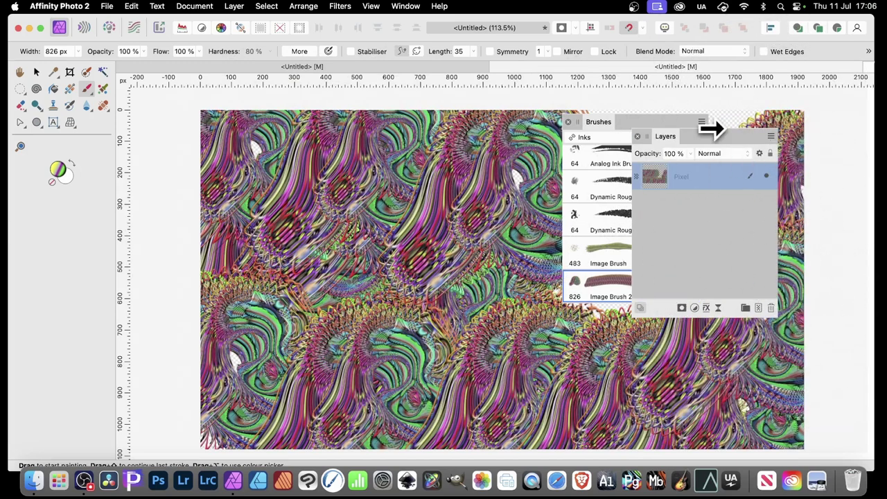
click(590, 127)
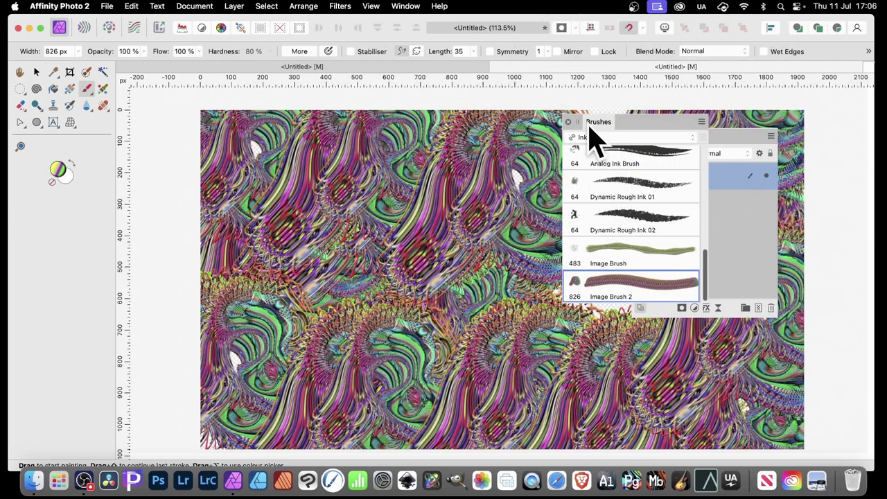
mouse_move(305, 298)
mouse_down()
mouse_move(357, 310)
mouse_move(543, 351)
mouse_move(540, 376)
mouse_move(621, 378)
mouse_up()
drag(683, 396, 460, 187)
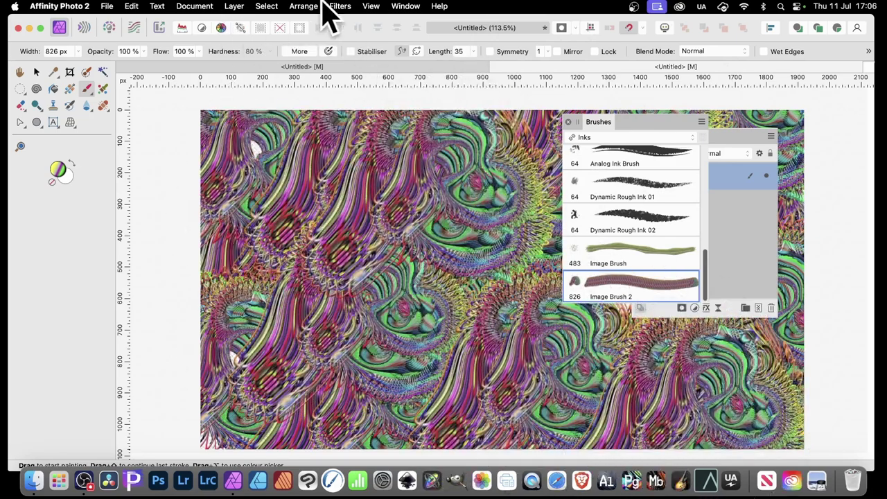
Step: Try Repeat Deform on the painted layer twice, then undo back to the tiled pattern
click(36, 72)
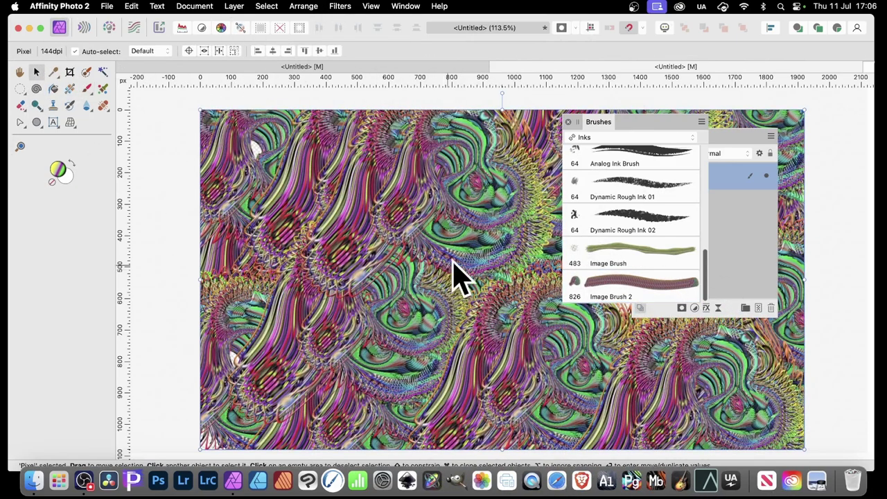
click(346, 6)
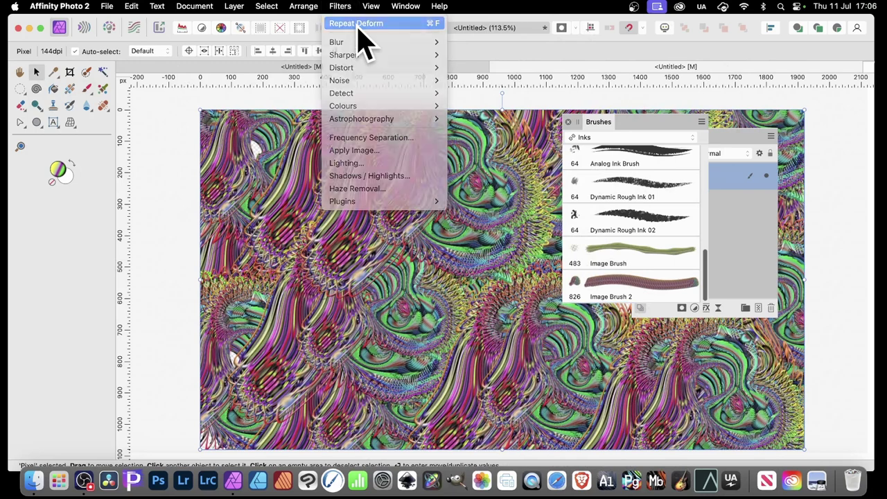
click(359, 25)
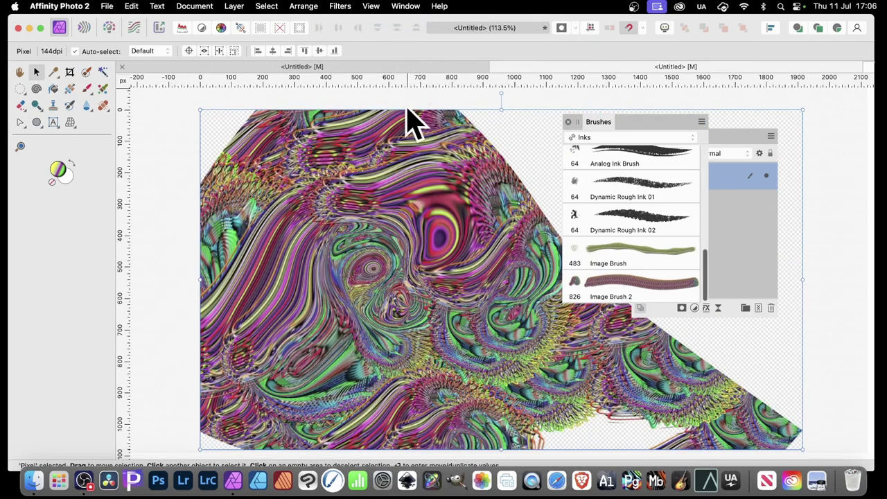
drag(356, 228, 233, 152)
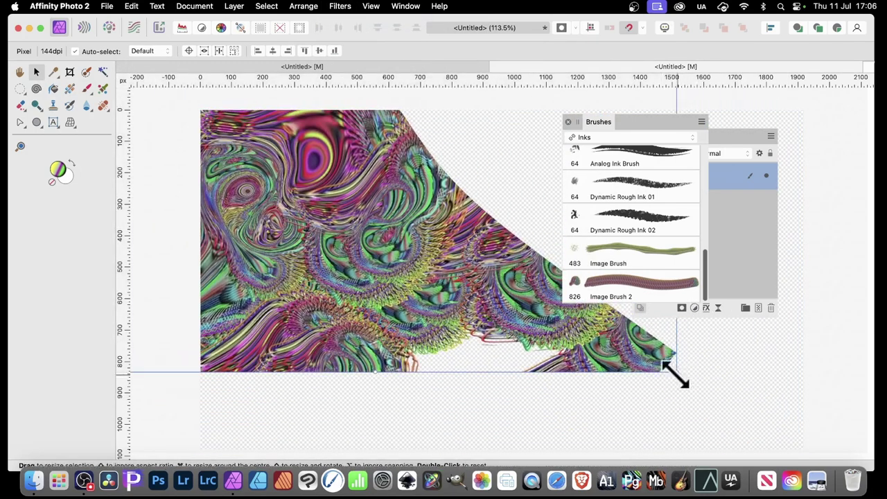
drag(677, 377, 832, 443)
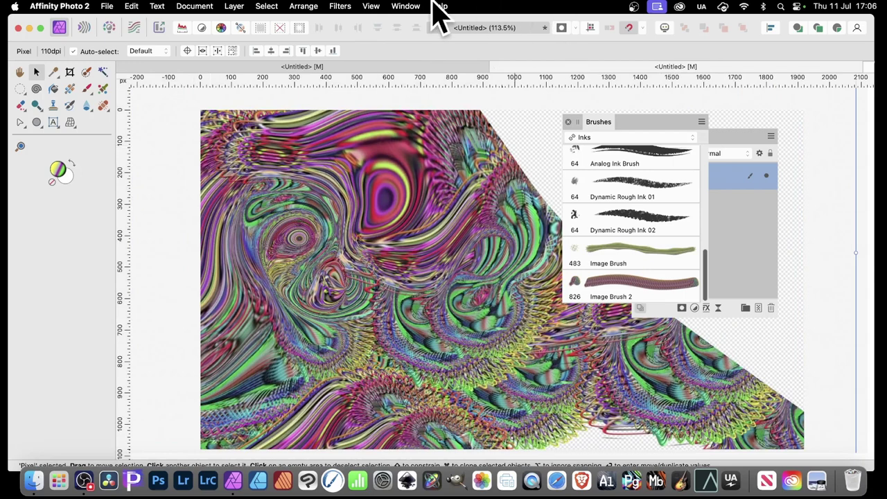
click(340, 7)
click(347, 26)
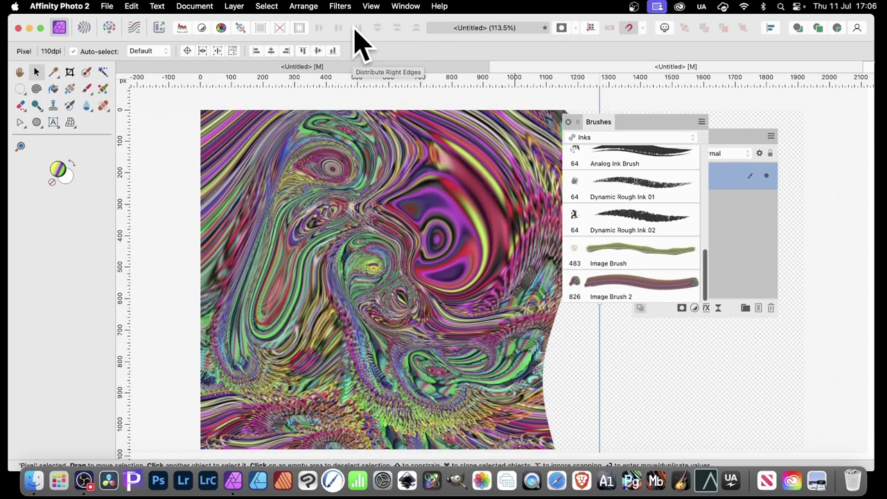
key(super+z)
key(super+z)
key(super+z)
key(super+z)
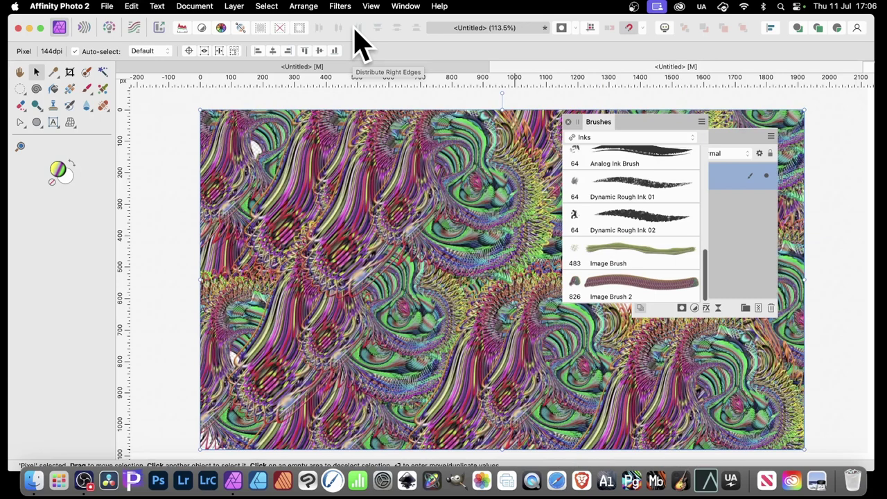
Step: Set Image Brush 2's spacing to 1%, leaving rotation unchanged
double_click(634, 280)
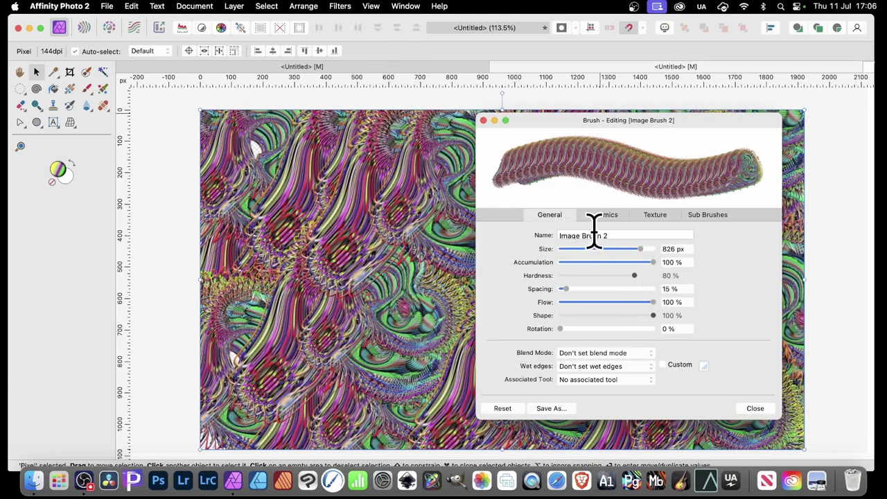
drag(566, 290, 559, 290)
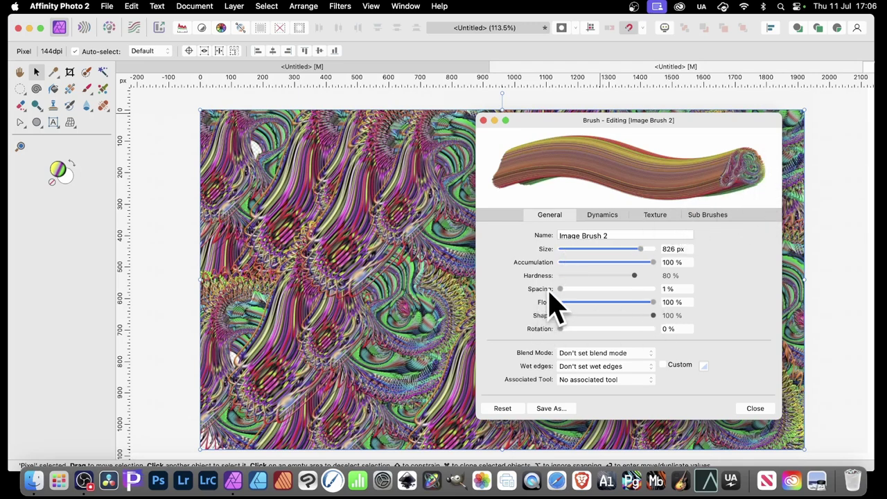
mouse_move(563, 330)
mouse_down()
mouse_move(630, 326)
mouse_move(534, 349)
mouse_up()
Step: Set Size Jitter to 27% and Hue Jitter to 100% Cyclic with a concave response curve
click(603, 216)
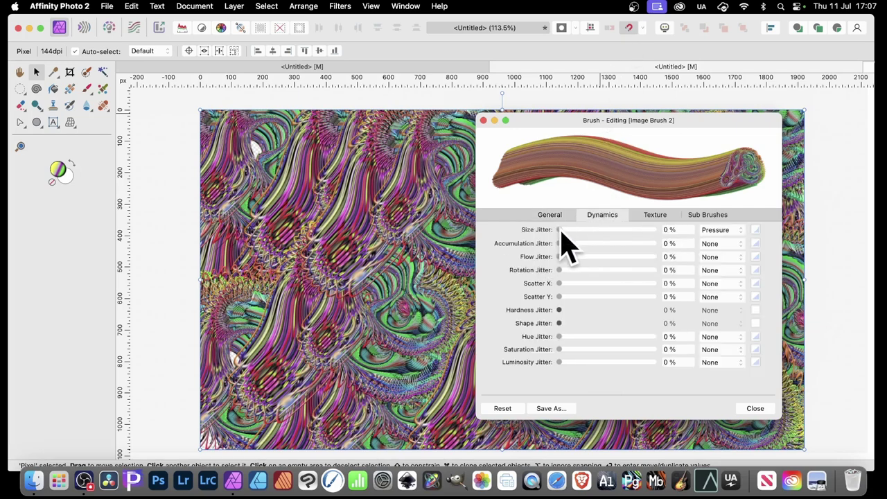
mouse_move(559, 230)
mouse_down()
mouse_move(602, 230)
mouse_move(585, 229)
mouse_up()
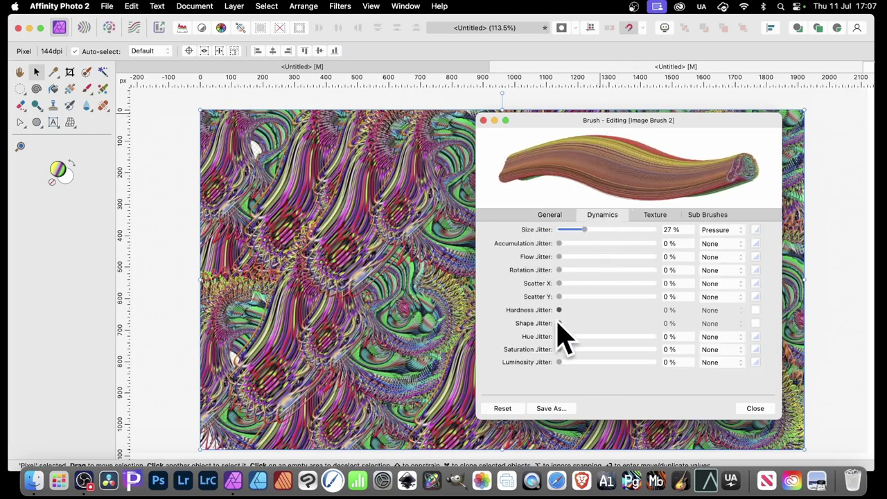
drag(587, 338, 705, 338)
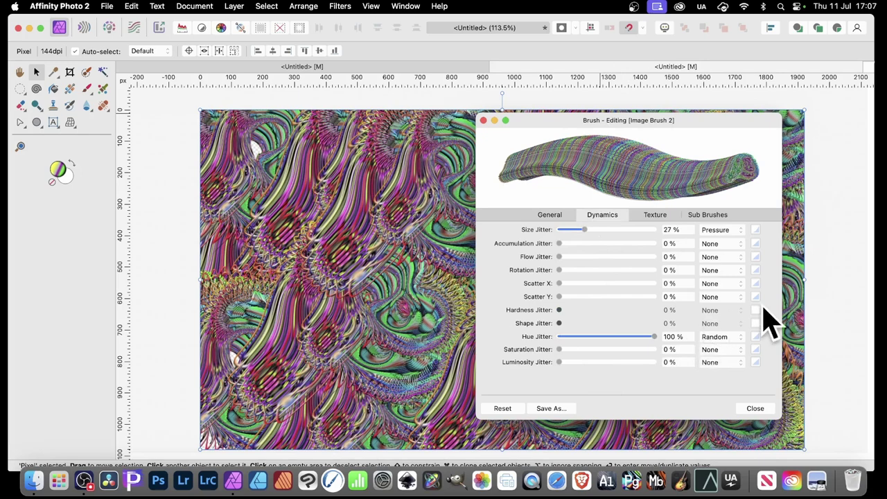
click(725, 339)
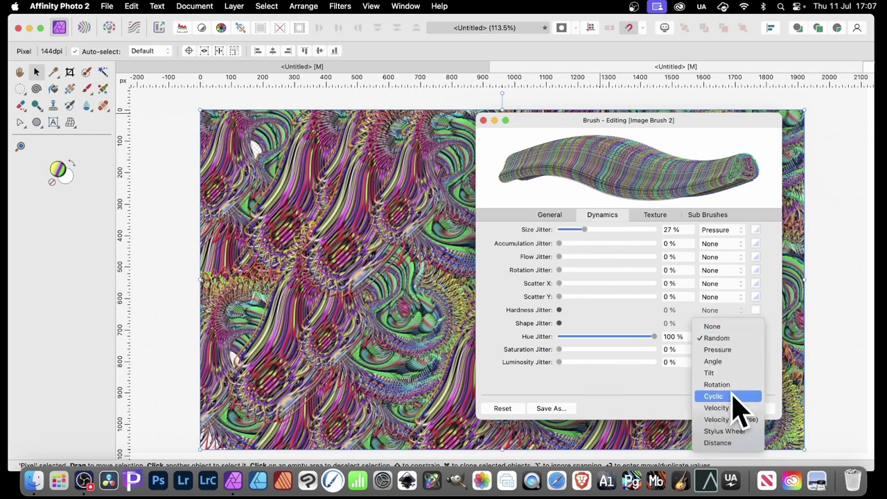
click(731, 395)
click(755, 337)
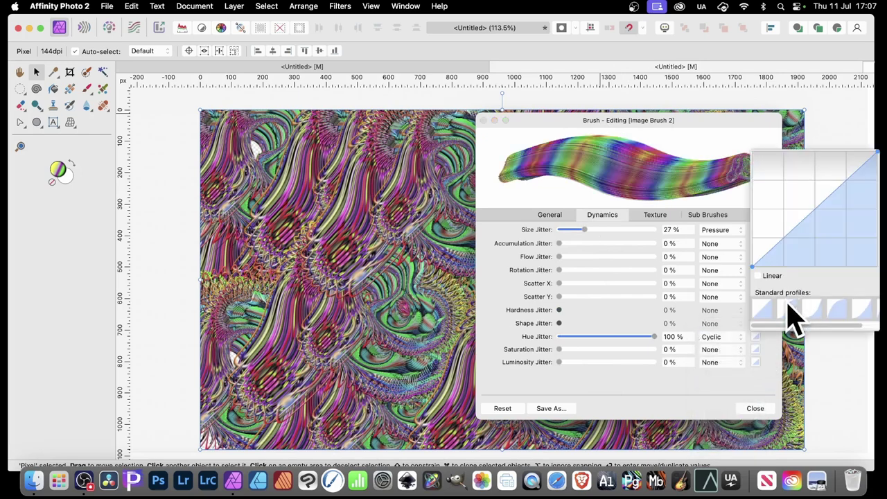
click(791, 309)
click(837, 308)
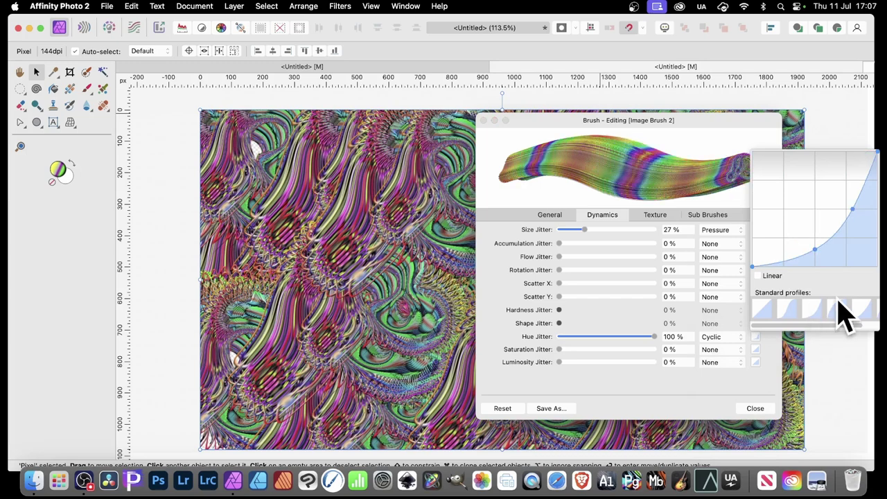
click(835, 309)
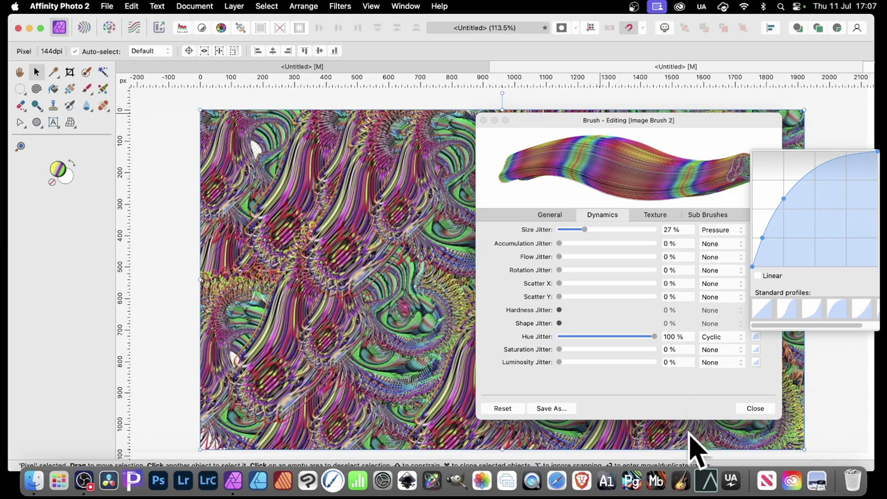
click(703, 421)
Step: With the Paint Brush tool, sweep large hue-cycling Image Brush 2 strokes across the canvas
key(b)
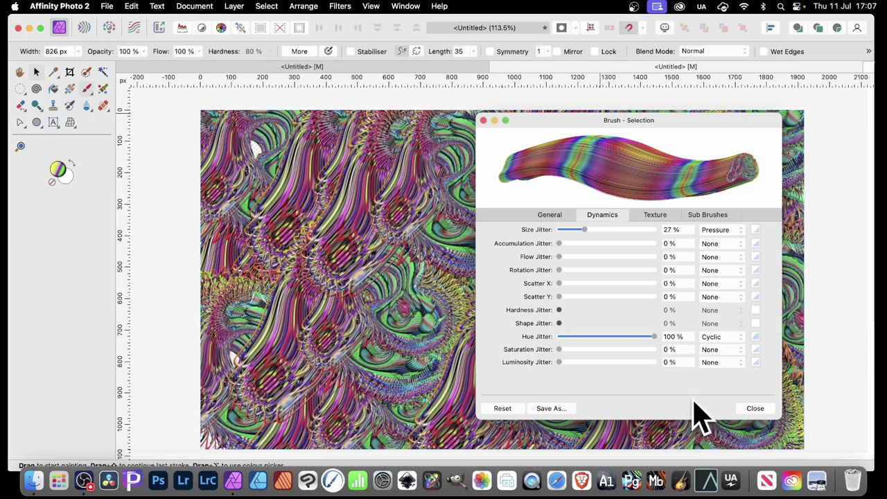
mouse_move(310, 201)
mouse_down()
mouse_move(352, 201)
mouse_move(416, 333)
mouse_move(377, 324)
mouse_move(451, 353)
mouse_move(479, 332)
mouse_up()
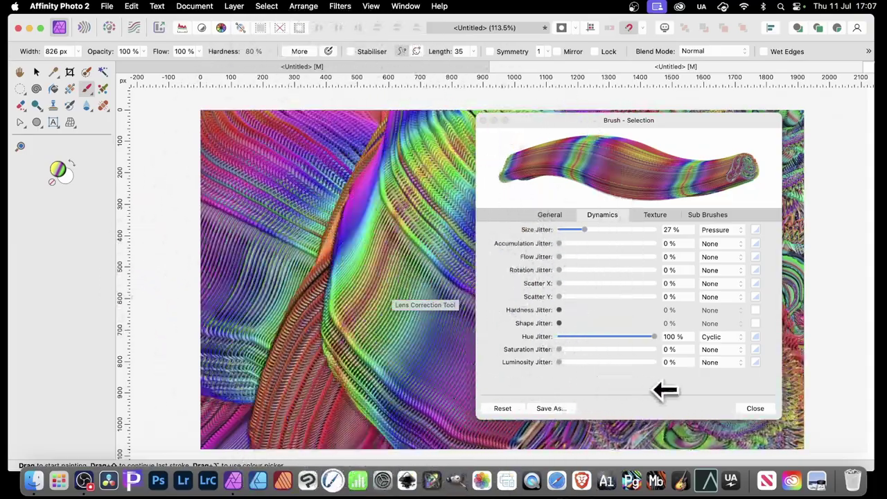
mouse_move(388, 208)
mouse_down()
mouse_move(396, 194)
mouse_move(436, 191)
mouse_move(337, 184)
mouse_move(420, 336)
mouse_move(395, 159)
mouse_move(485, 217)
mouse_move(550, 317)
mouse_move(541, 57)
mouse_move(790, 305)
mouse_move(409, 326)
mouse_move(478, 271)
mouse_move(374, 339)
mouse_move(388, 305)
mouse_move(333, 180)
mouse_move(310, 54)
mouse_up()
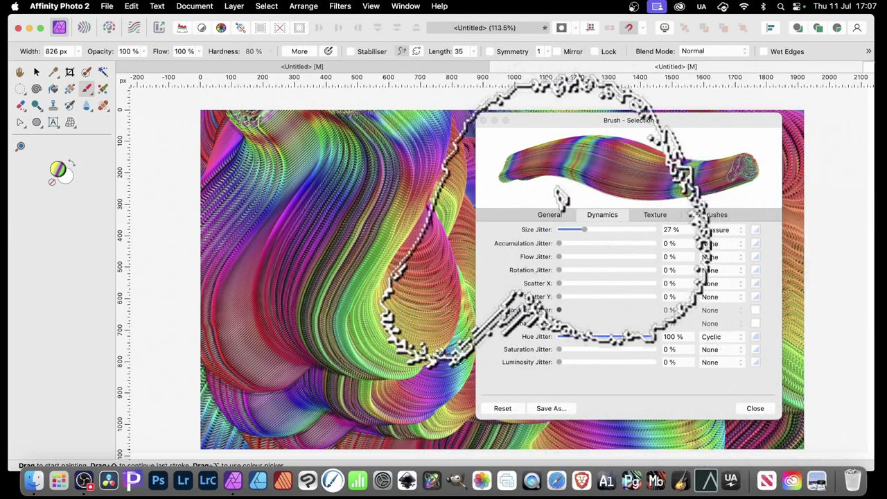
Step: Set Rotation Jitter to 100% Cyclic with an S-curve profile, then paint swirling strokes
click(614, 307)
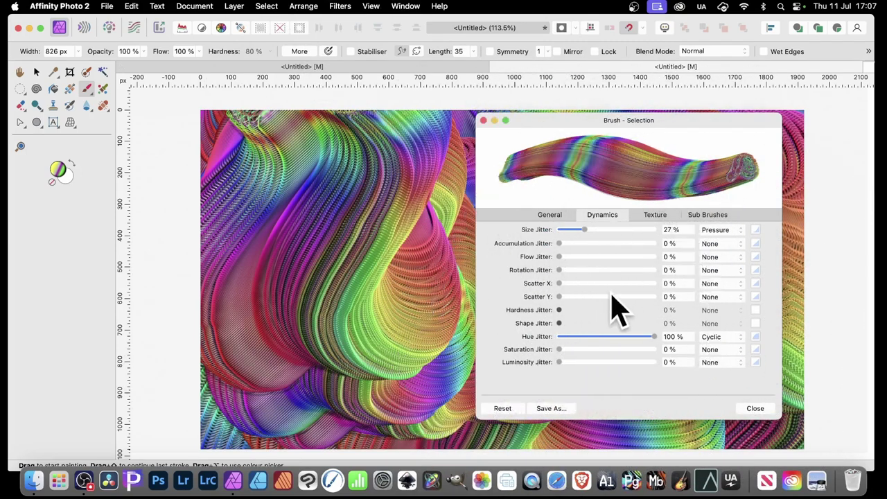
drag(572, 271, 689, 271)
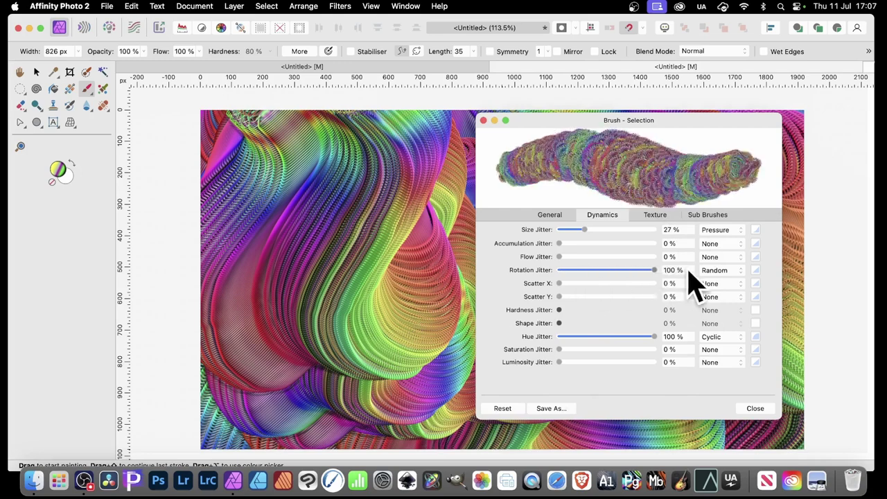
click(739, 272)
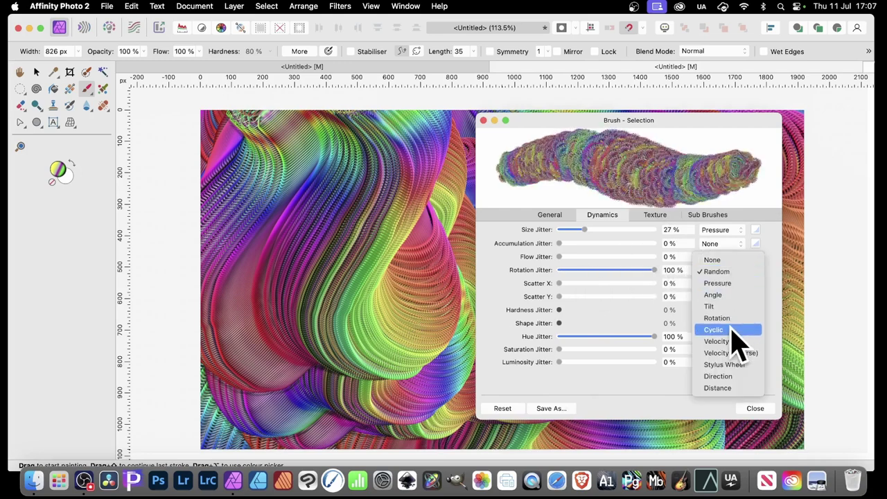
click(729, 330)
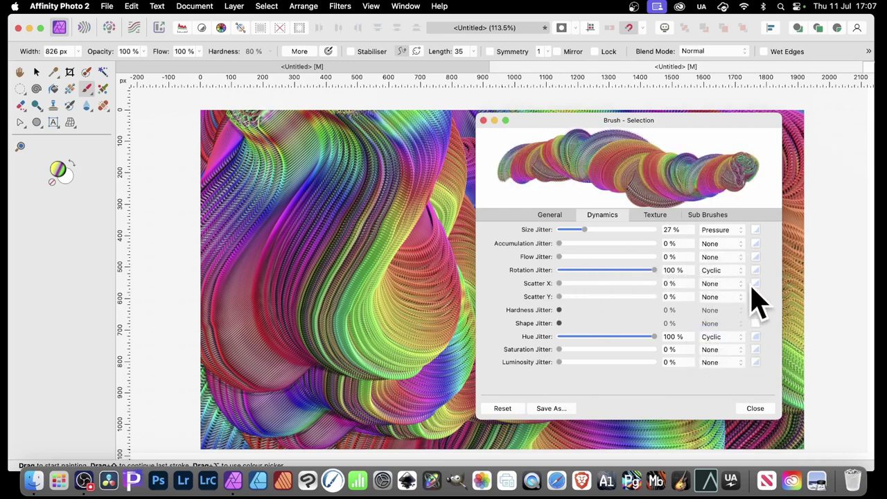
click(754, 272)
click(788, 436)
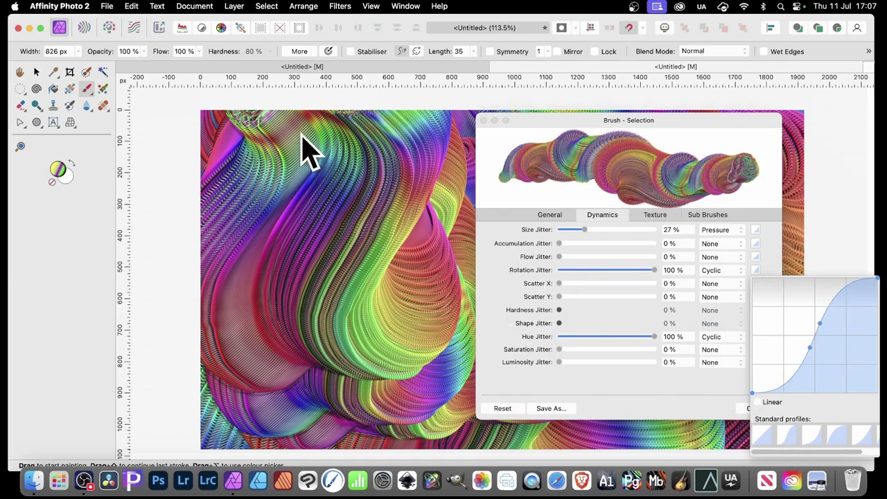
mouse_move(312, 148)
mouse_down()
mouse_move(337, 222)
mouse_move(475, 297)
mouse_move(371, 291)
mouse_move(208, 346)
mouse_move(347, 386)
mouse_move(437, 455)
mouse_up()
mouse_move(506, 312)
mouse_down()
mouse_move(559, 255)
mouse_move(471, 153)
mouse_move(582, 327)
mouse_move(731, 380)
mouse_move(623, 173)
mouse_up()
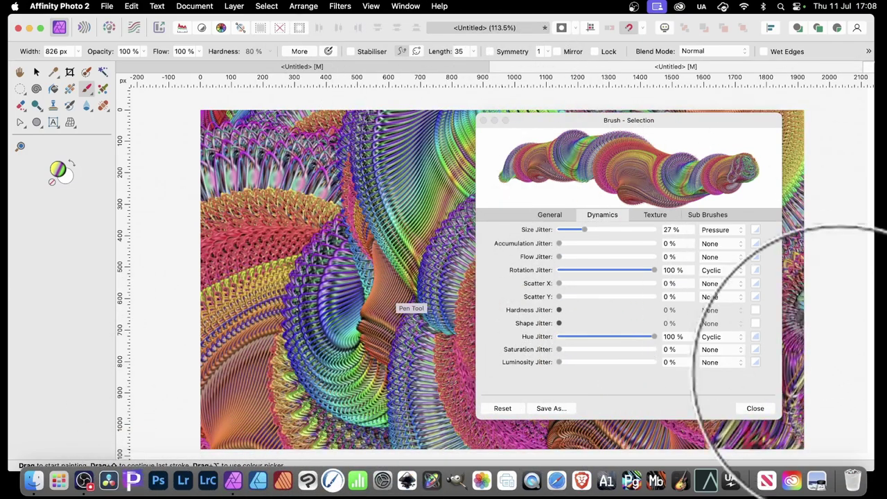
Step: Dock the Brushes panel, set Symmetry to 4, undo a test stroke, and tick Lock
click(756, 408)
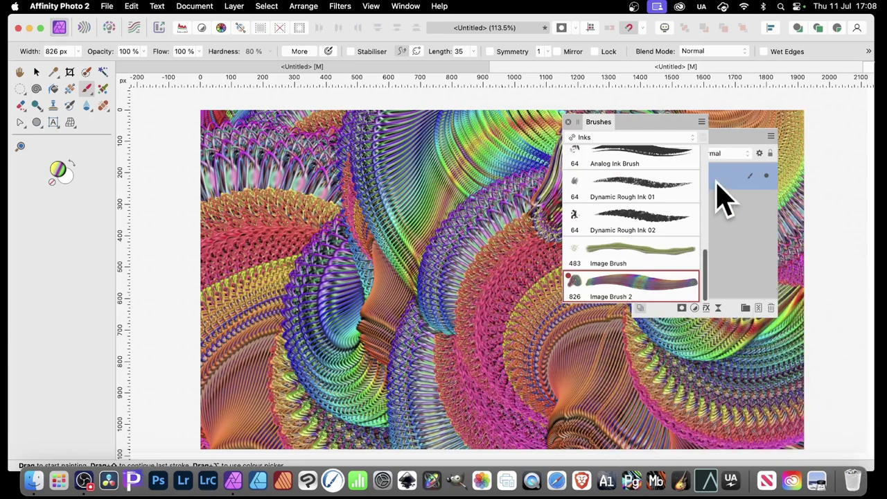
mouse_move(601, 123)
mouse_down()
mouse_move(773, 142)
mouse_move(723, 201)
mouse_up()
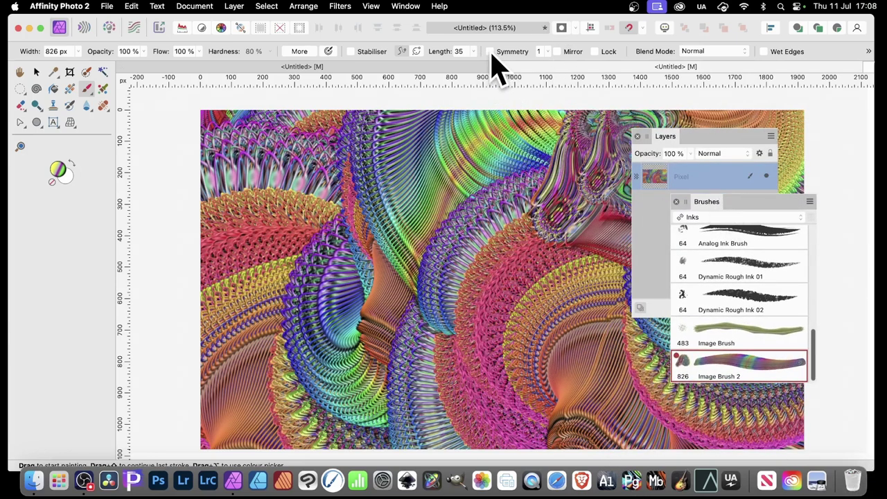
click(548, 52)
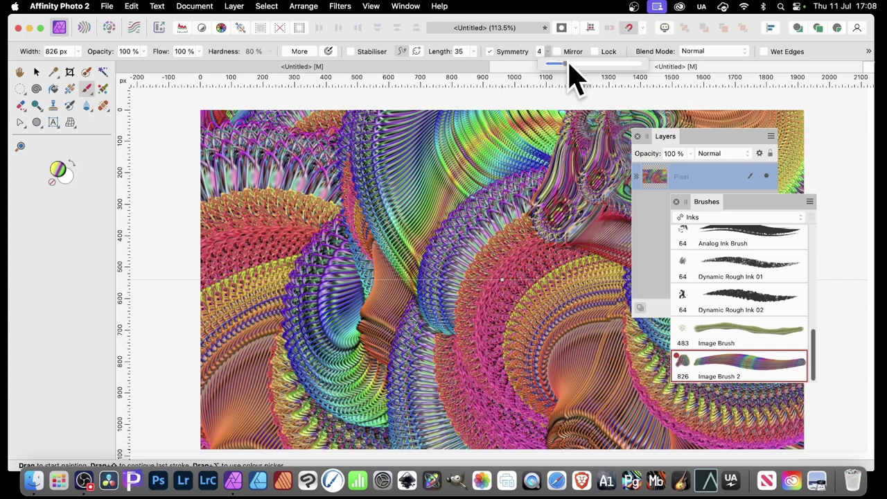
mouse_move(443, 121)
mouse_down()
mouse_move(363, 154)
mouse_move(409, 208)
mouse_up()
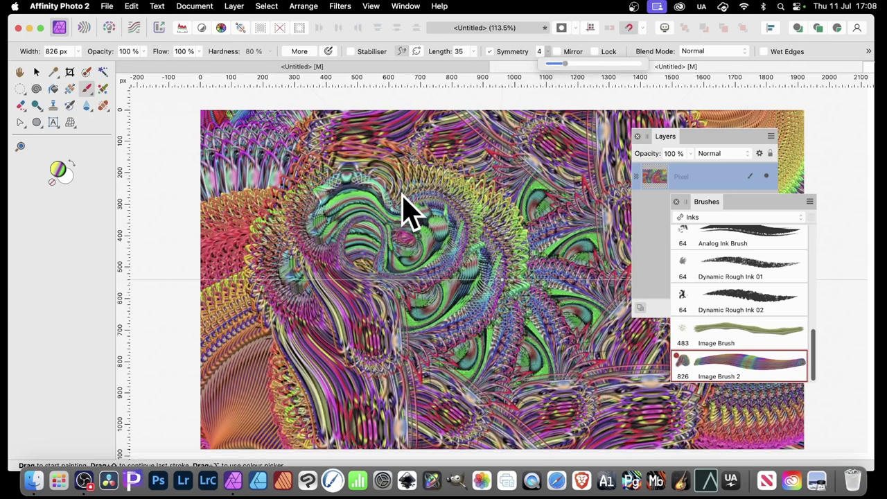
key(super+z)
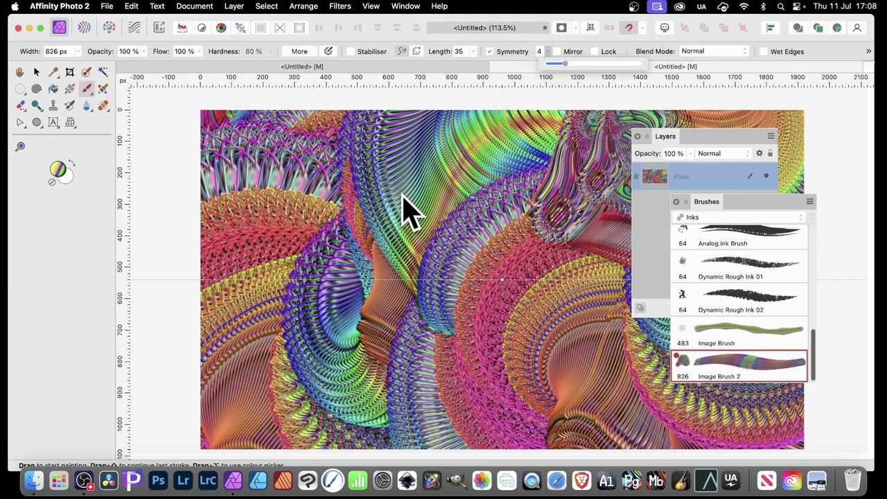
key(super+z)
click(595, 53)
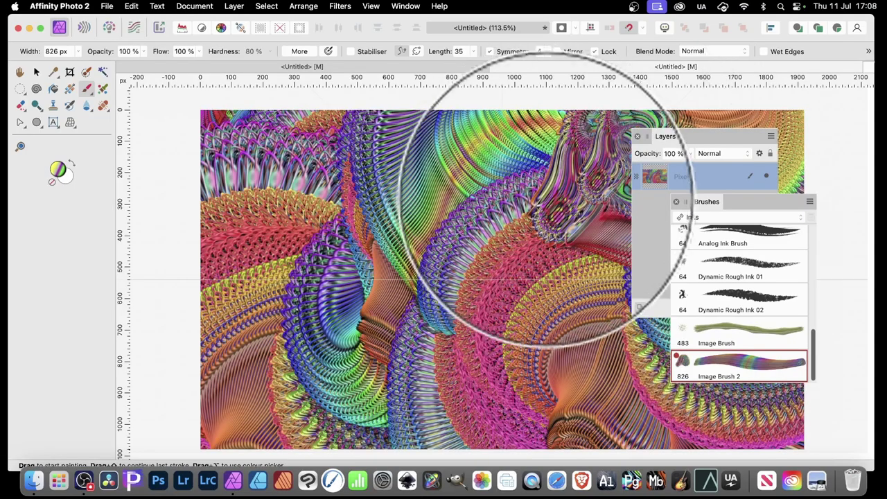
Step: Paint four-fold symmetric strokes over the centre and left, then reduce brush width to 380 px
mouse_move(525, 148)
mouse_down()
mouse_move(509, 294)
mouse_move(478, 215)
mouse_move(424, 201)
mouse_move(409, 250)
mouse_move(388, 148)
mouse_move(367, 145)
mouse_move(303, 167)
mouse_move(257, 99)
mouse_move(340, 182)
mouse_move(446, 221)
mouse_move(485, 208)
mouse_move(401, 188)
mouse_move(340, 155)
mouse_move(426, 179)
mouse_move(425, 225)
mouse_move(348, 187)
mouse_move(585, 228)
mouse_move(287, 188)
mouse_move(238, 204)
mouse_move(208, 156)
mouse_move(130, 188)
mouse_move(425, 187)
mouse_move(337, 201)
mouse_move(445, 243)
mouse_up()
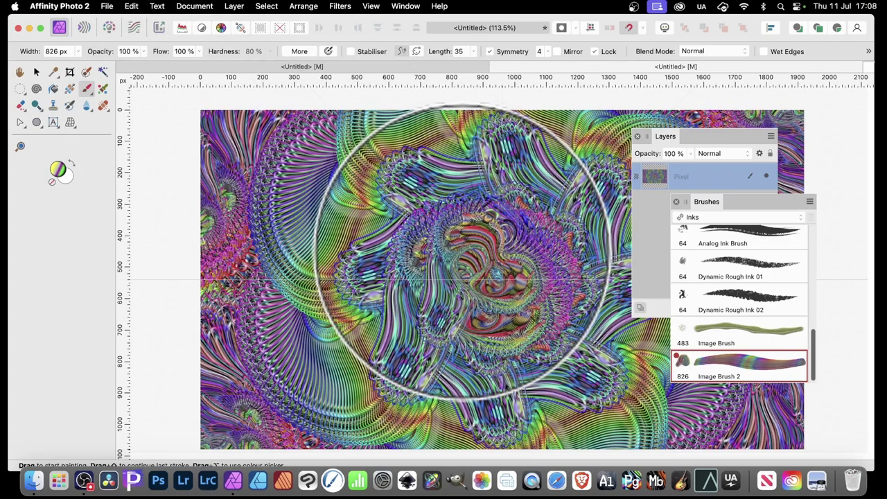
mouse_move(632, 15)
mouse_down()
mouse_move(673, 90)
mouse_move(832, 218)
mouse_move(406, 199)
mouse_move(153, 159)
mouse_up()
mouse_move(159, 97)
mouse_down()
mouse_move(125, 95)
mouse_move(141, 282)
mouse_move(156, 145)
mouse_move(69, 55)
mouse_up()
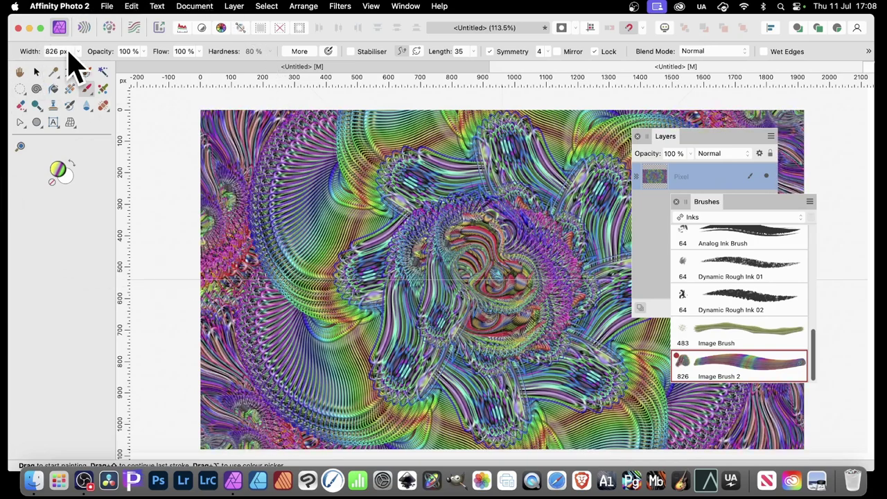
click(78, 52)
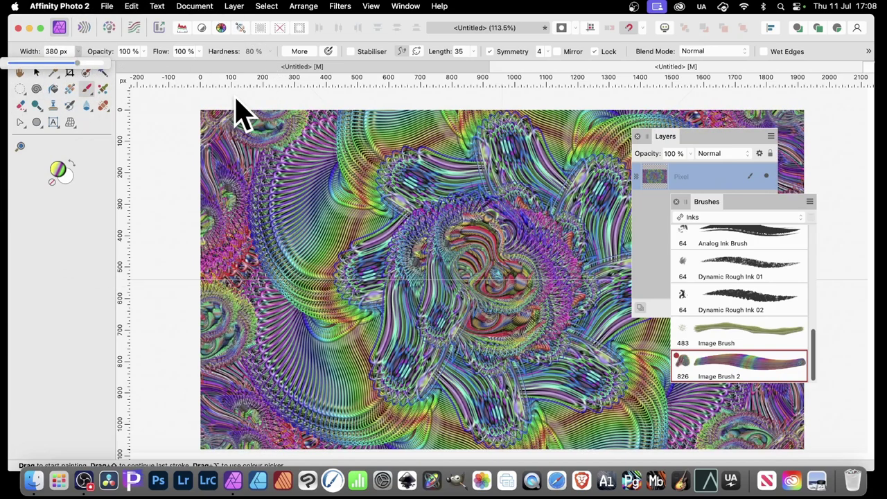
Step: Repaint the centre as a symmetric flower, undoing unwanted strokes and re-enabling Symmetry before a new top stroke
mouse_move(238, 113)
mouse_down()
mouse_move(550, 260)
mouse_move(558, 237)
mouse_move(546, 217)
mouse_move(522, 217)
mouse_move(503, 191)
mouse_move(455, 181)
mouse_move(402, 201)
mouse_move(378, 184)
mouse_move(376, 154)
mouse_move(358, 143)
mouse_move(331, 165)
mouse_move(421, 211)
mouse_move(444, 248)
mouse_move(482, 279)
mouse_move(462, 220)
mouse_move(369, 149)
mouse_move(266, 226)
mouse_move(219, 185)
mouse_move(223, 153)
mouse_move(234, 192)
mouse_move(301, 173)
mouse_move(369, 188)
mouse_move(404, 219)
mouse_move(460, 219)
mouse_move(470, 246)
mouse_move(513, 262)
mouse_move(521, 239)
mouse_move(369, 210)
mouse_move(312, 229)
mouse_move(302, 220)
mouse_move(225, 224)
mouse_move(243, 264)
mouse_move(271, 184)
mouse_move(255, 160)
mouse_move(432, 234)
mouse_move(421, 239)
mouse_move(451, 277)
mouse_move(430, 231)
mouse_move(369, 216)
mouse_move(365, 153)
mouse_move(327, 141)
mouse_move(266, 179)
mouse_move(201, 150)
mouse_move(159, 187)
mouse_move(323, 203)
mouse_move(384, 222)
mouse_move(494, 281)
mouse_up()
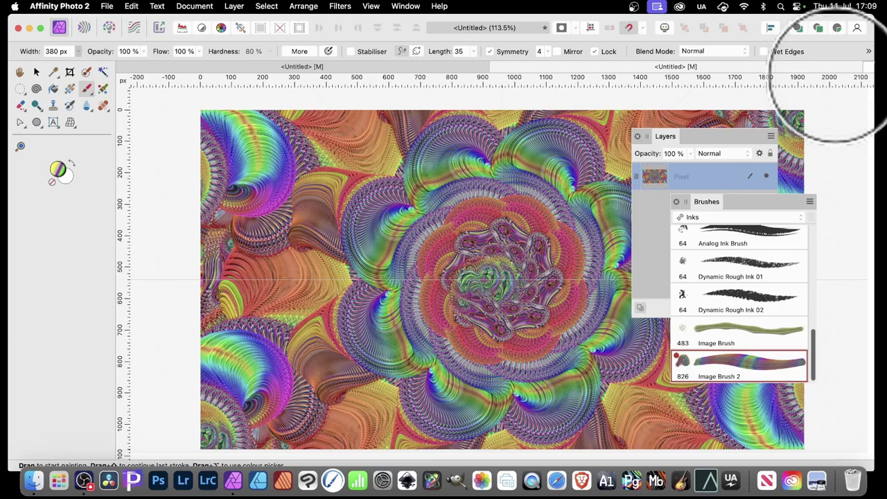
drag(416, 208, 495, 406)
key(ctrl+z)
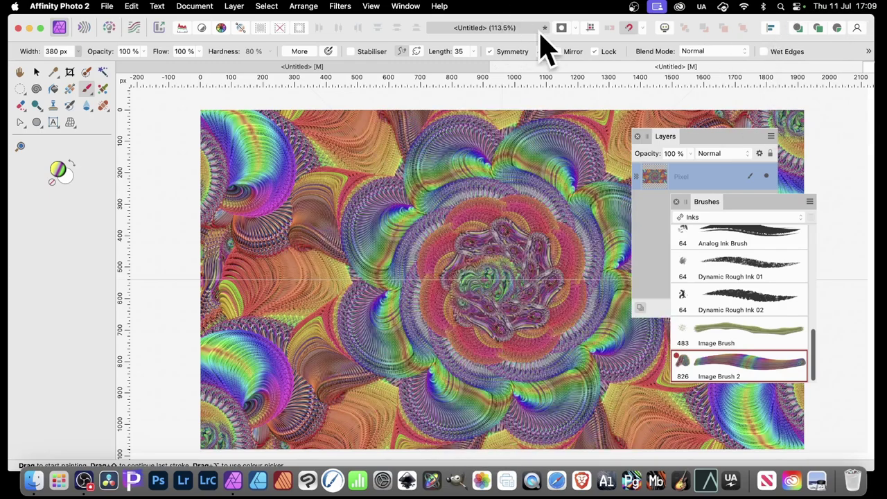
drag(312, 173, 584, 93)
key(super+z)
key(super+z)
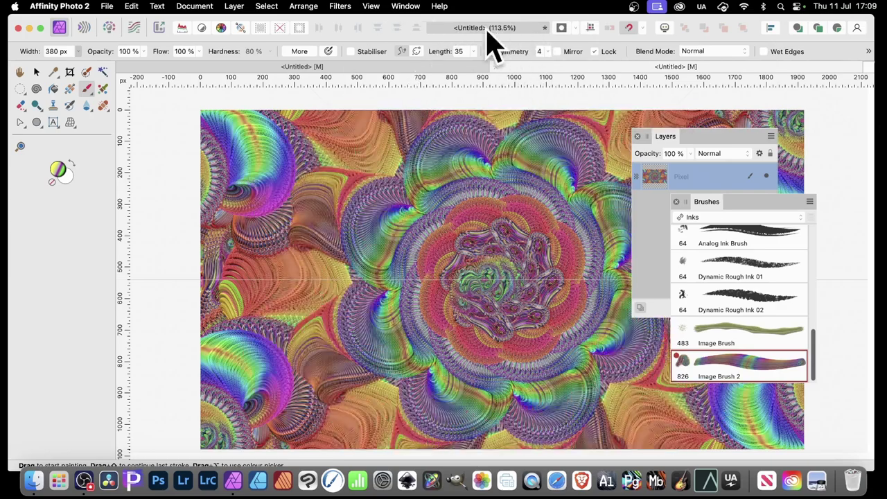
click(489, 51)
key(super+shift+z)
mouse_move(504, 77)
mouse_down()
mouse_move(520, 92)
mouse_move(487, 172)
mouse_move(521, 246)
mouse_move(205, 166)
mouse_move(516, 256)
mouse_move(546, 282)
mouse_move(175, 165)
mouse_move(233, 225)
mouse_up()
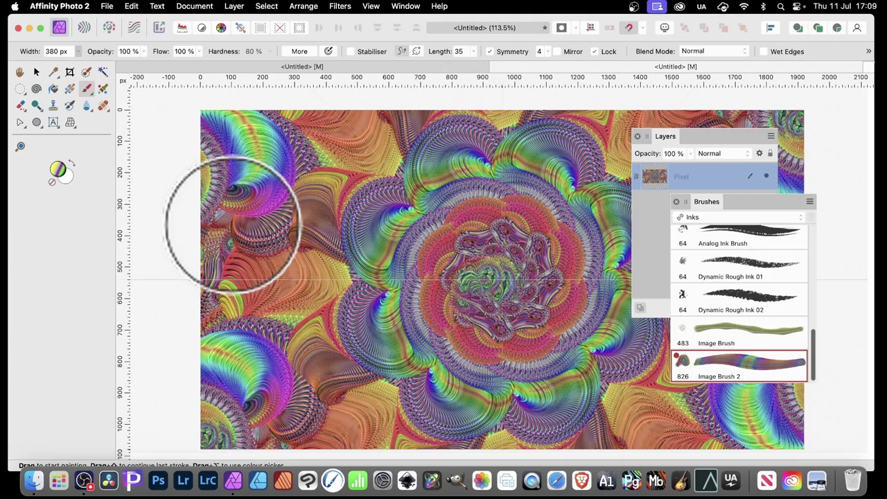